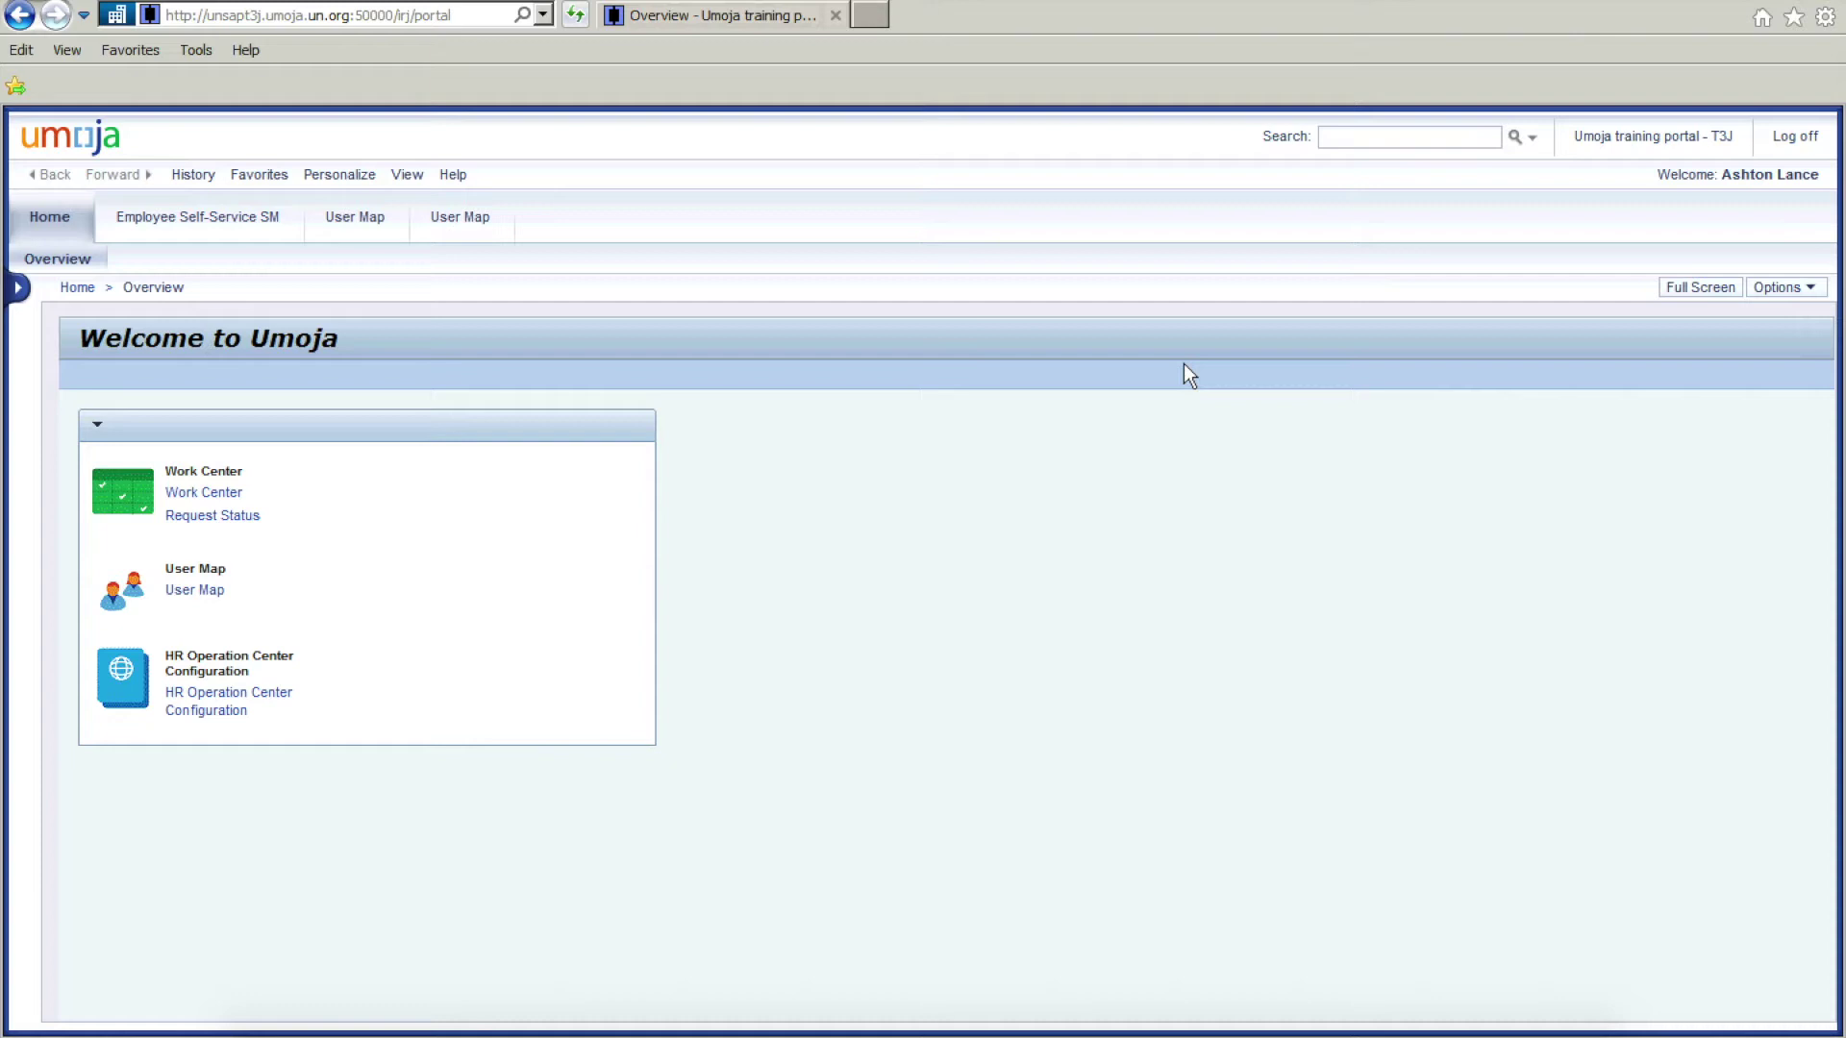
Step: Start a new official travel request from the Travel, Shipment and Expenses area of Employee Self-Service
{"action": "left_click", "coordinate": [225, 227]}
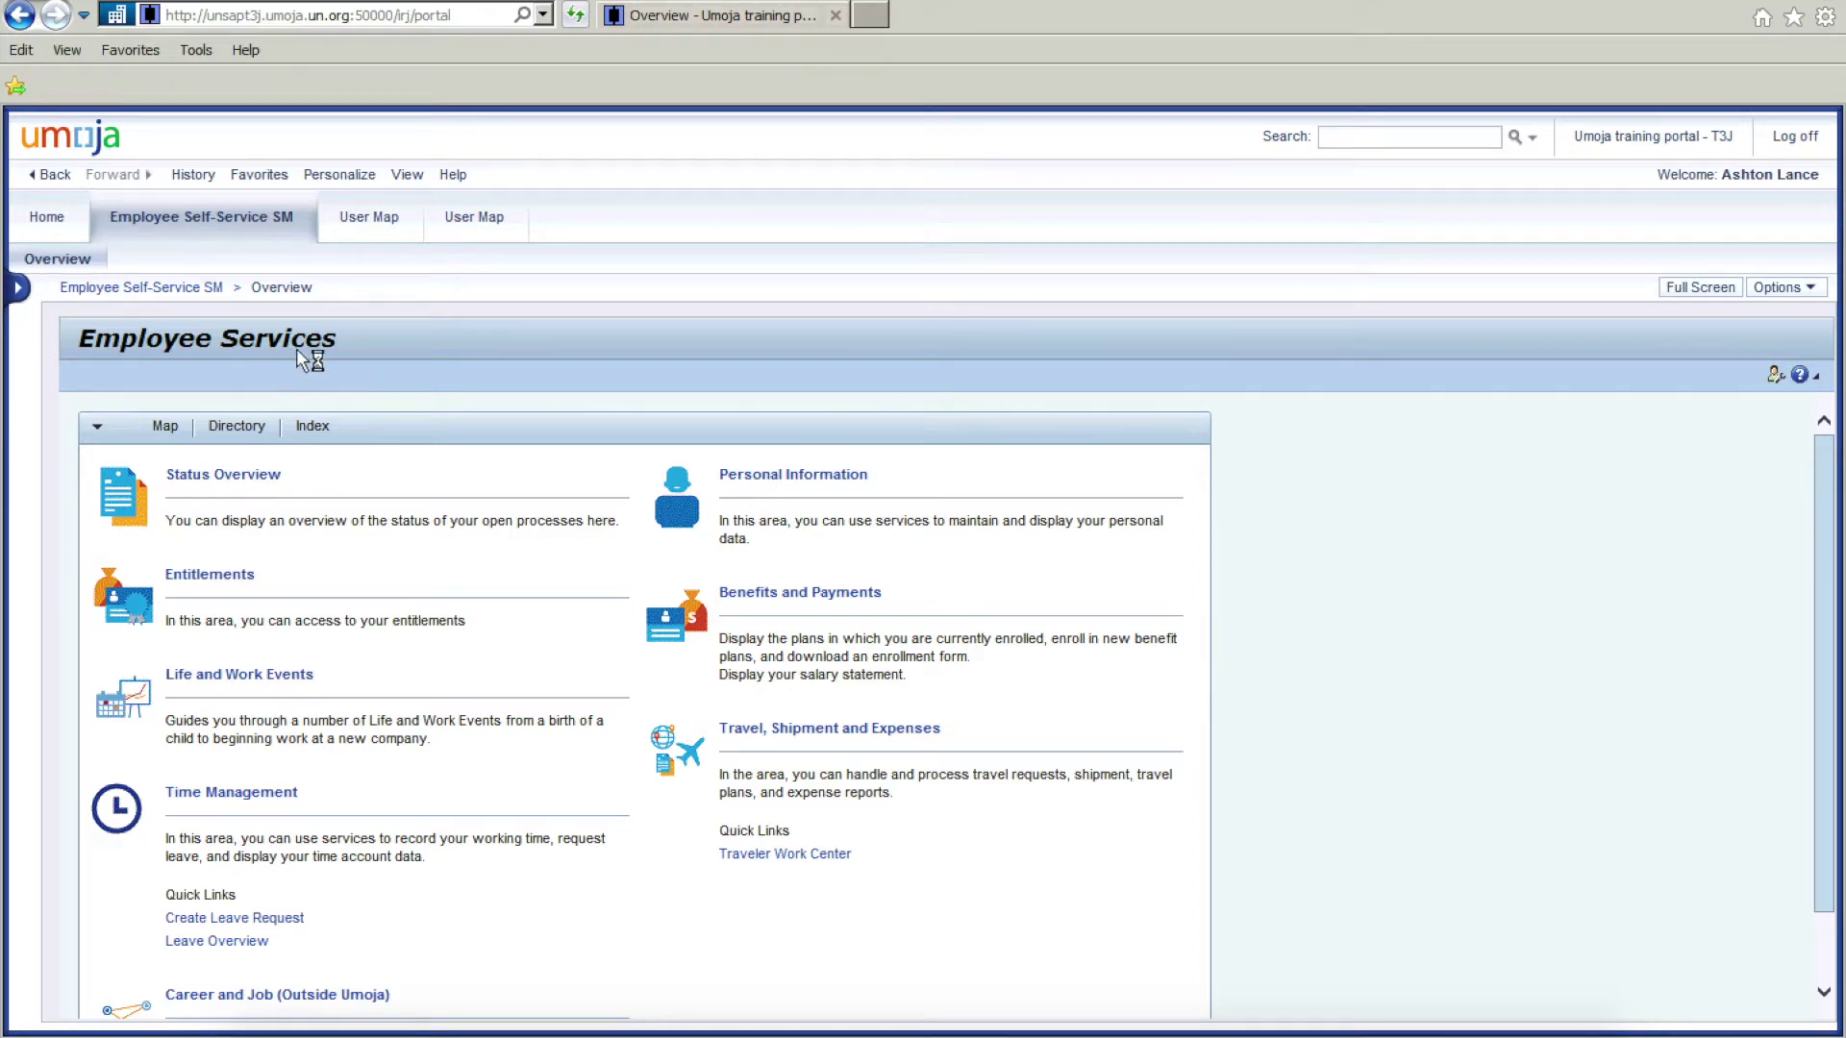
{"action": "scroll", "coordinate": [289, 433], "scroll_direction": "down", "scroll_amount": 2}
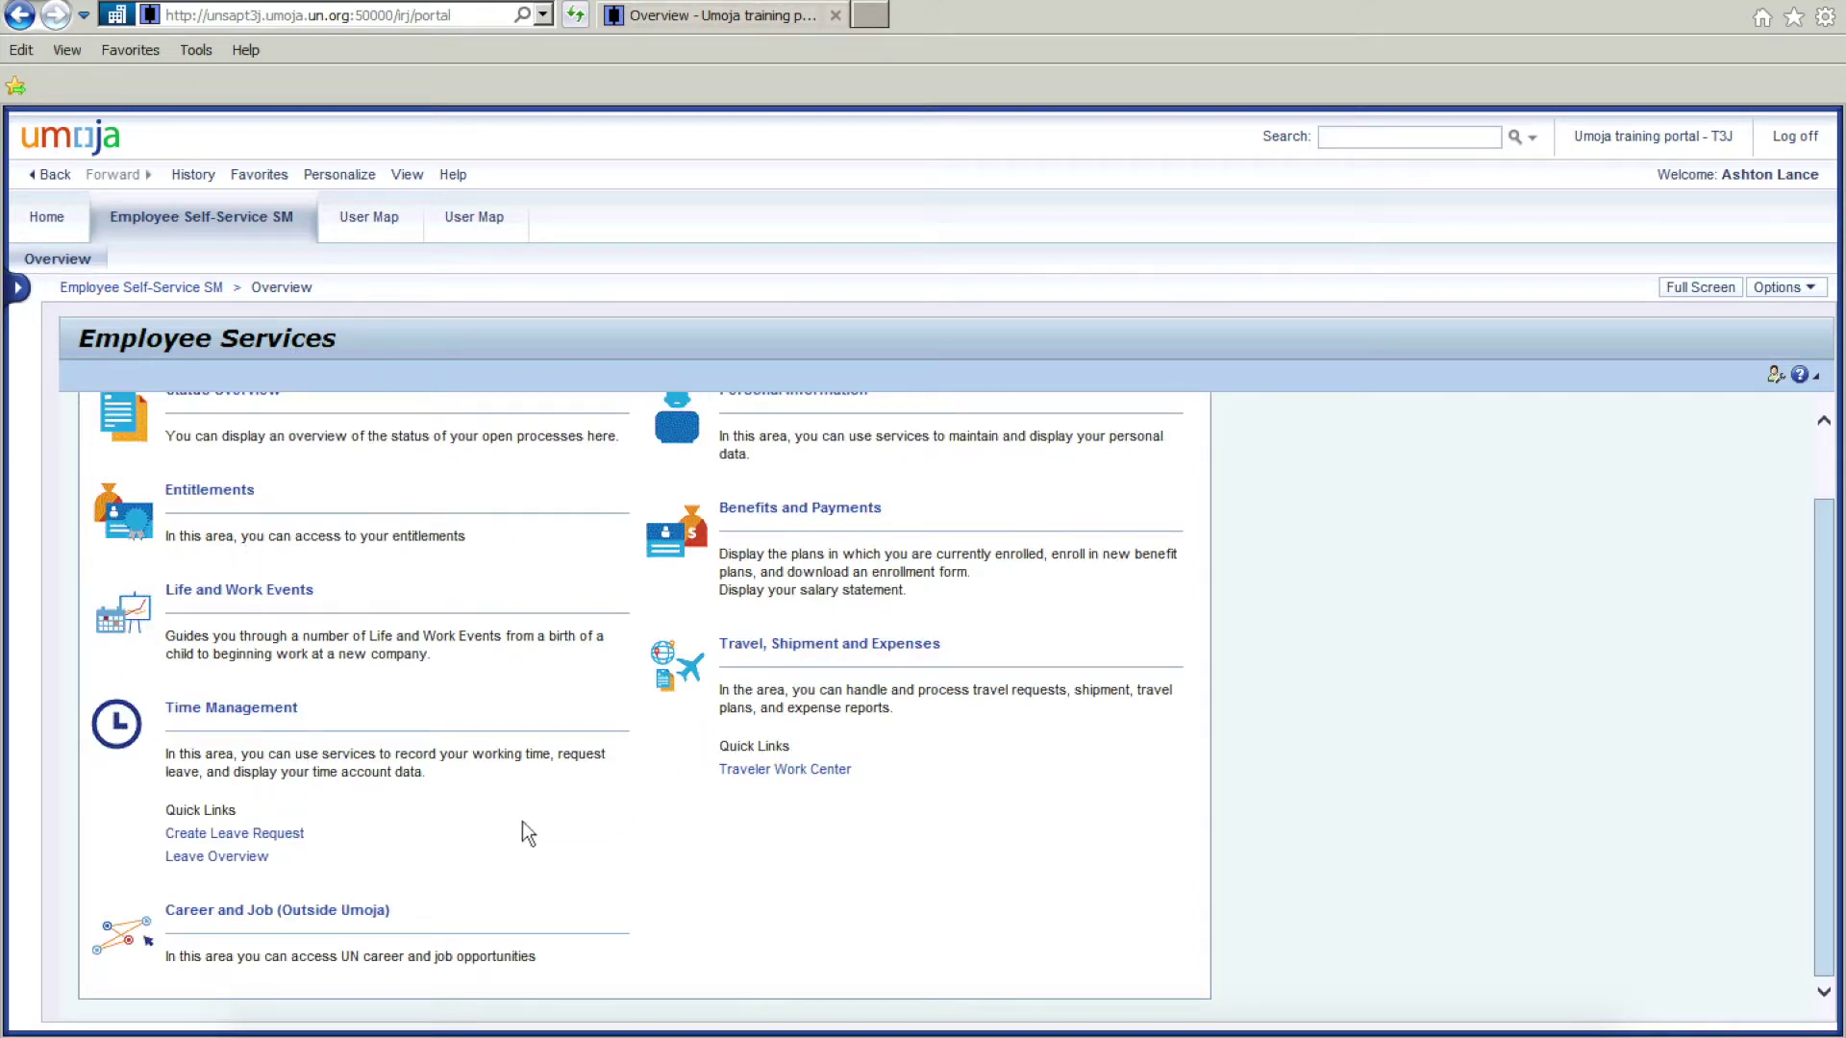
{"action": "scroll", "coordinate": [764, 528], "scroll_direction": "up", "scroll_amount": 2}
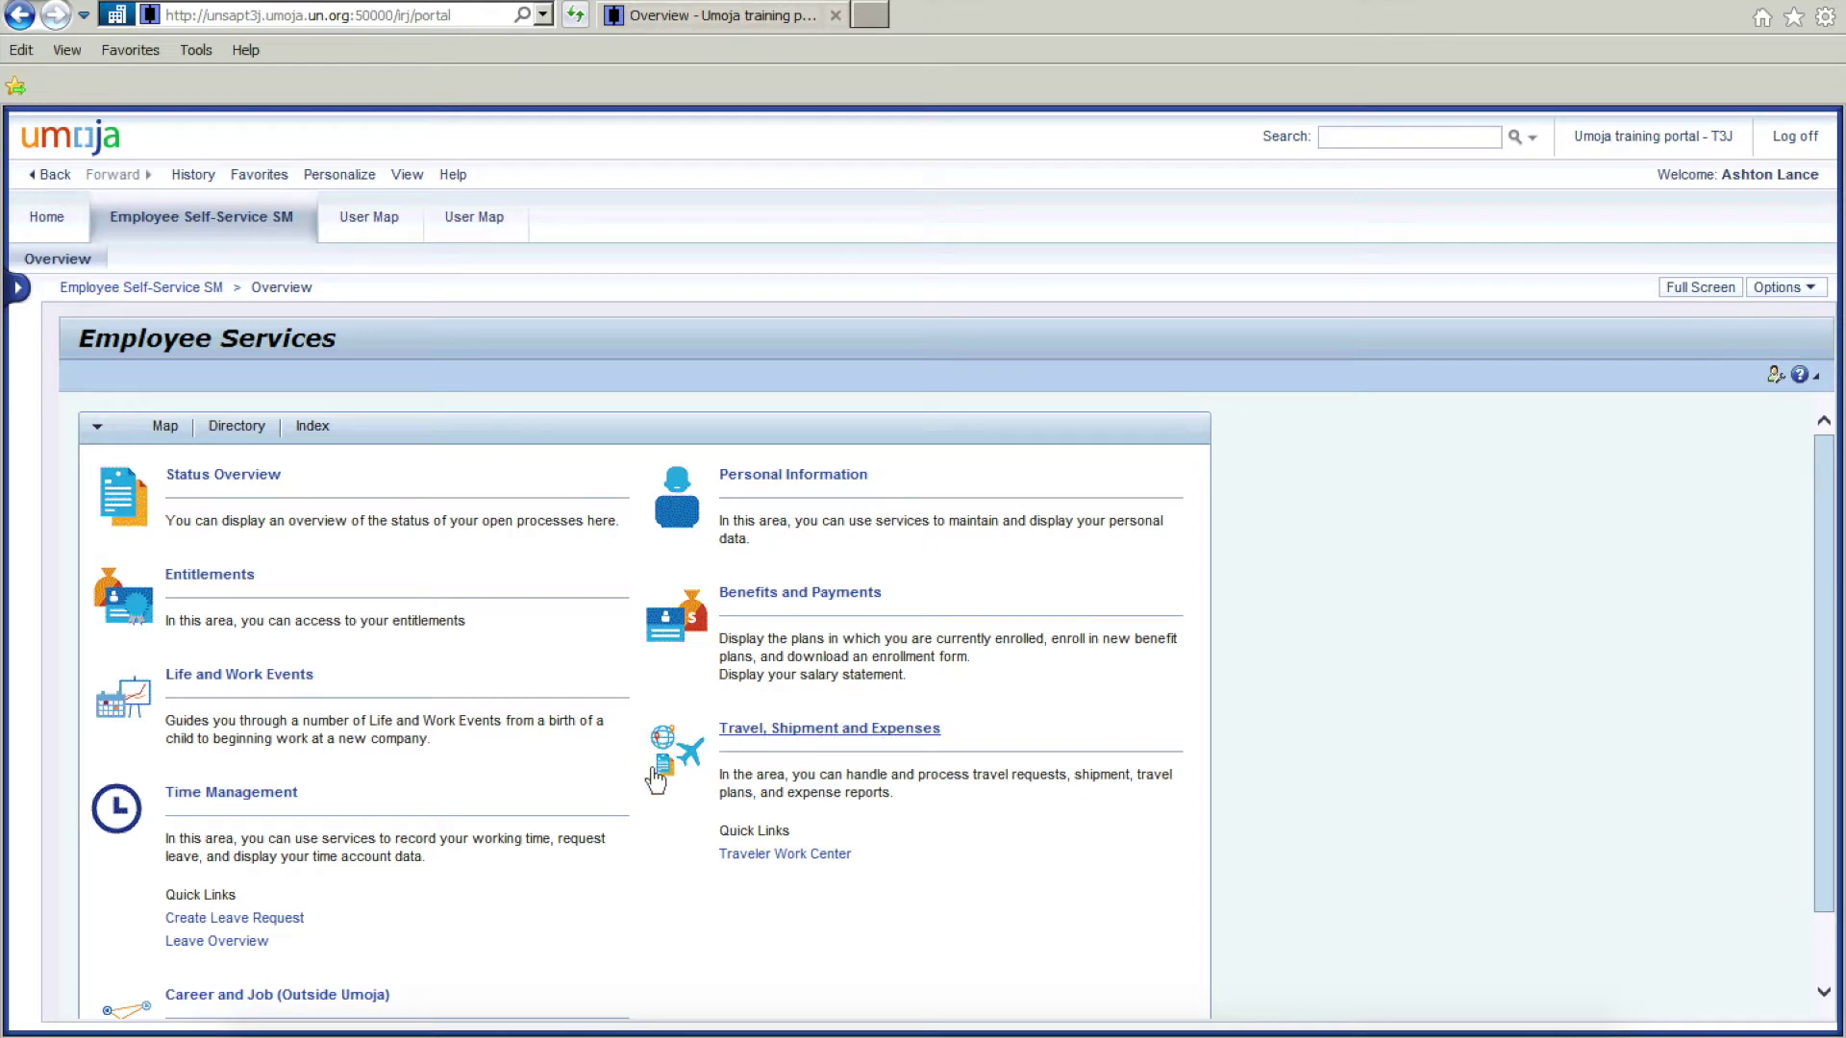
{"action": "left_click", "coordinate": [794, 732]}
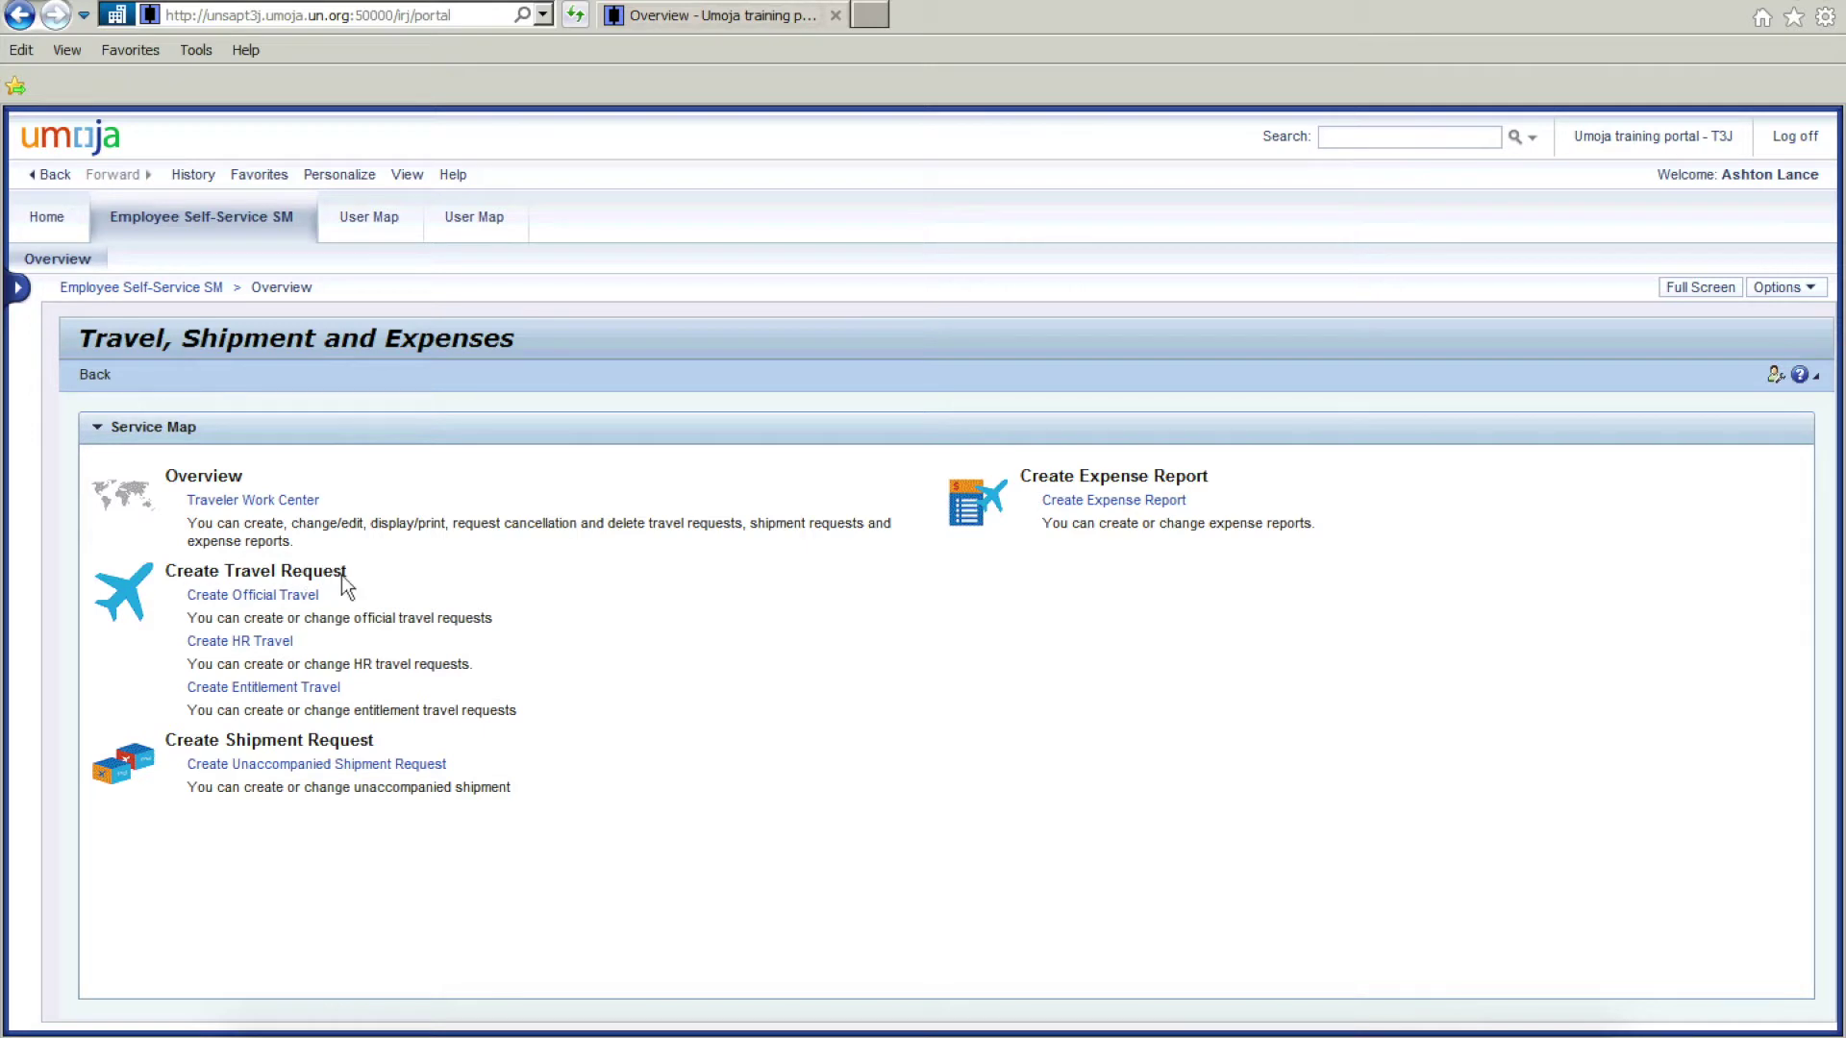
{"action": "left_click", "coordinate": [265, 596]}
{"action": "left_click", "coordinate": [265, 596]}
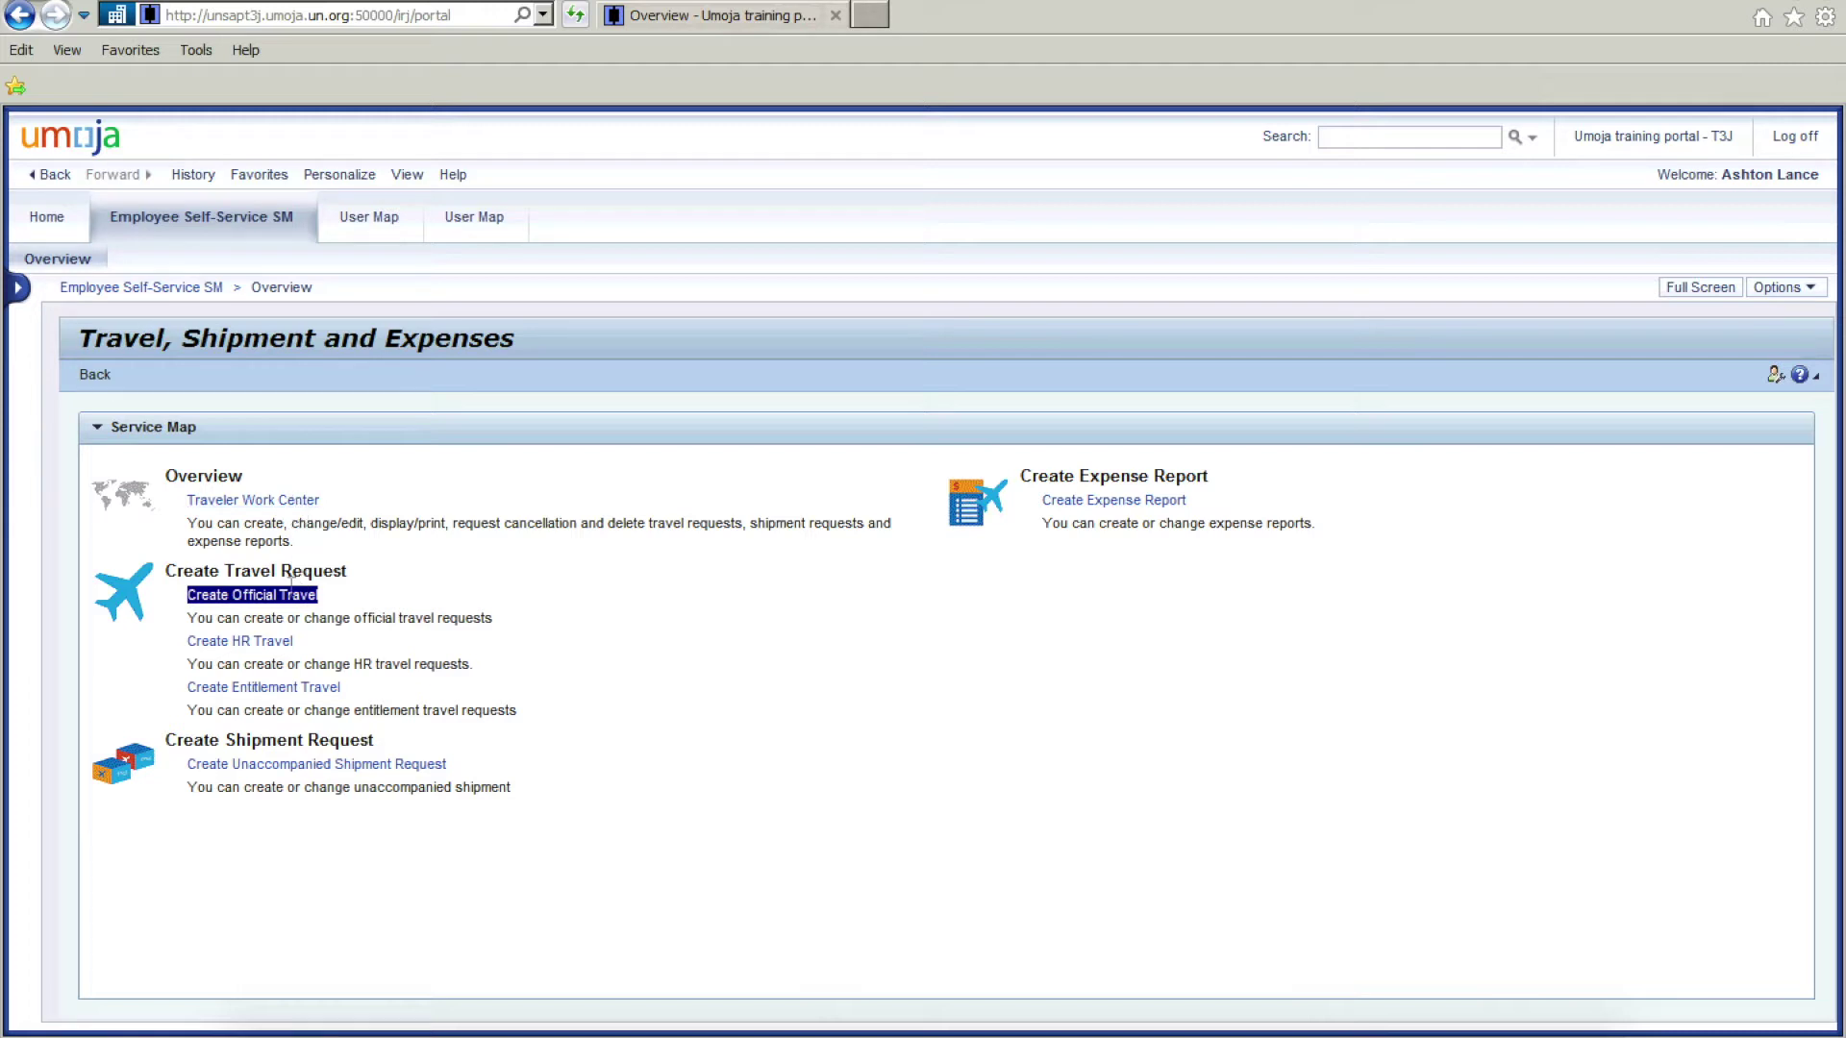
{"action": "left_click", "coordinate": [264, 601]}
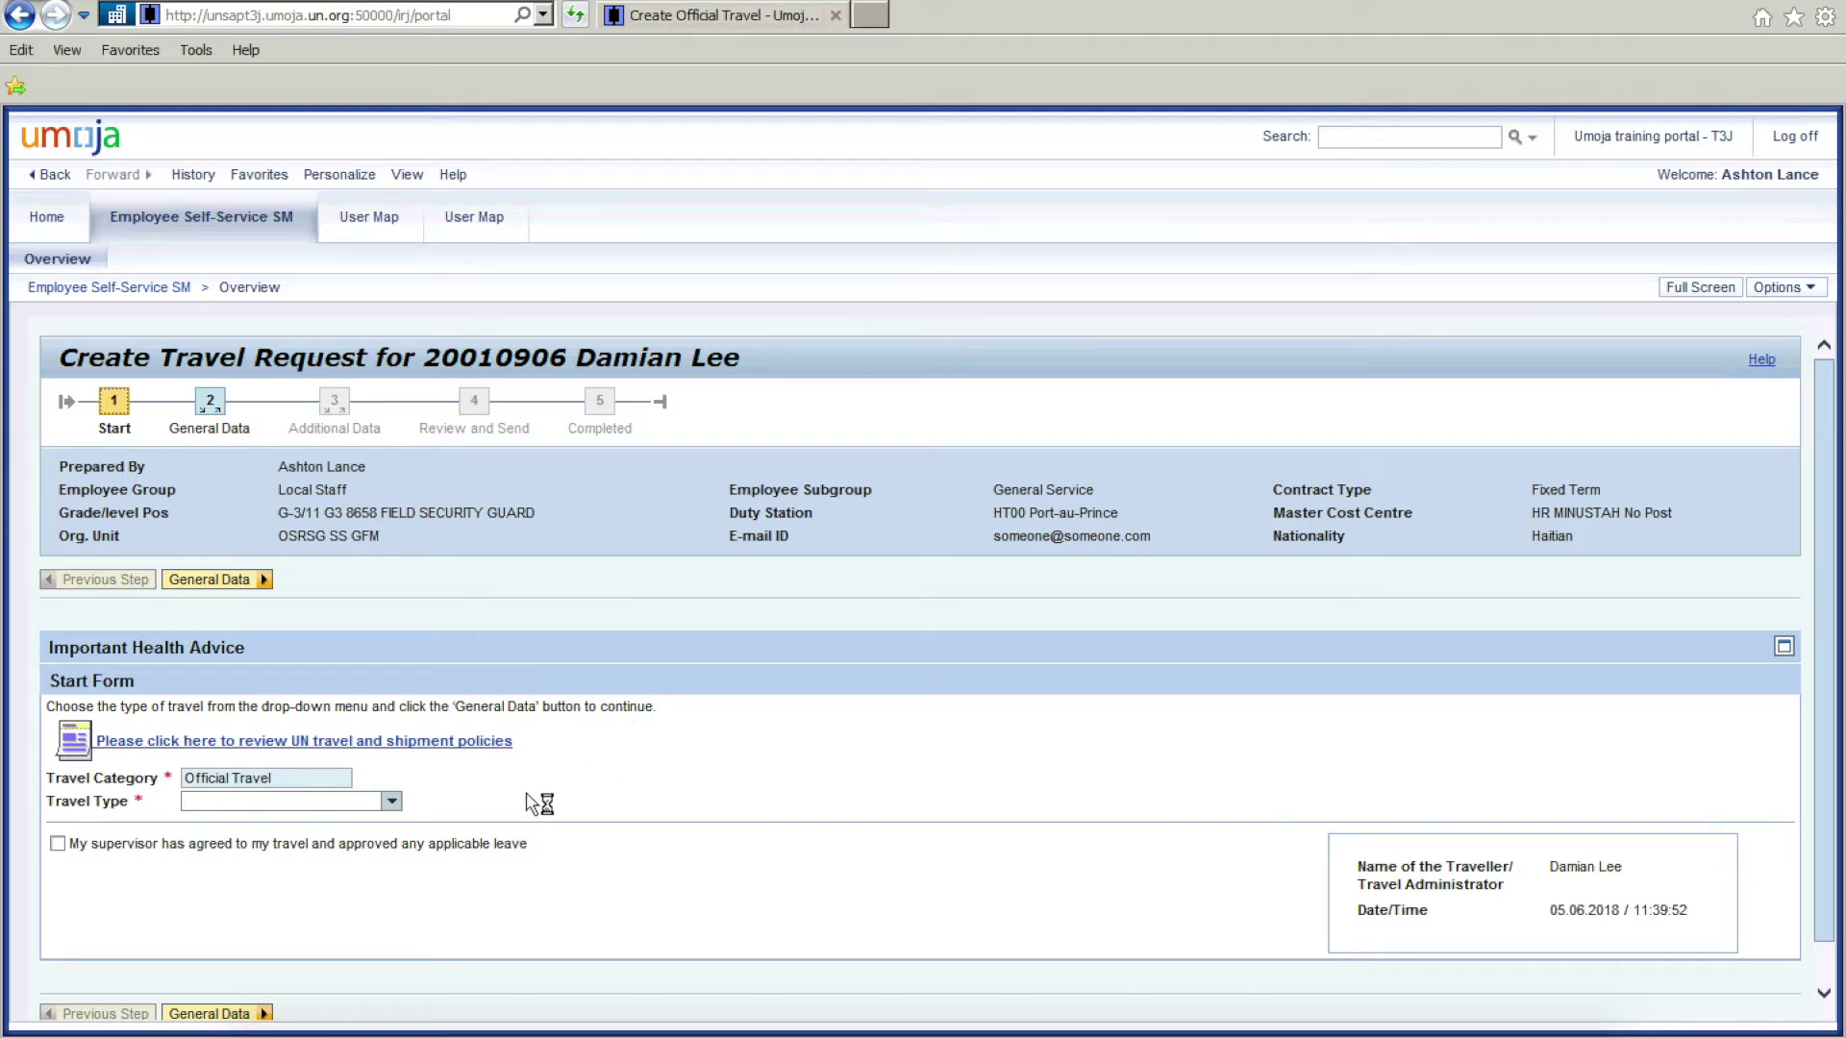
Step: Set the travel type to 12. Within Mission - DFS, confirm the supervisor's agreement, and continue to General Data
{"action": "scroll", "coordinate": [271, 796], "scroll_direction": "down", "scroll_amount": 1}
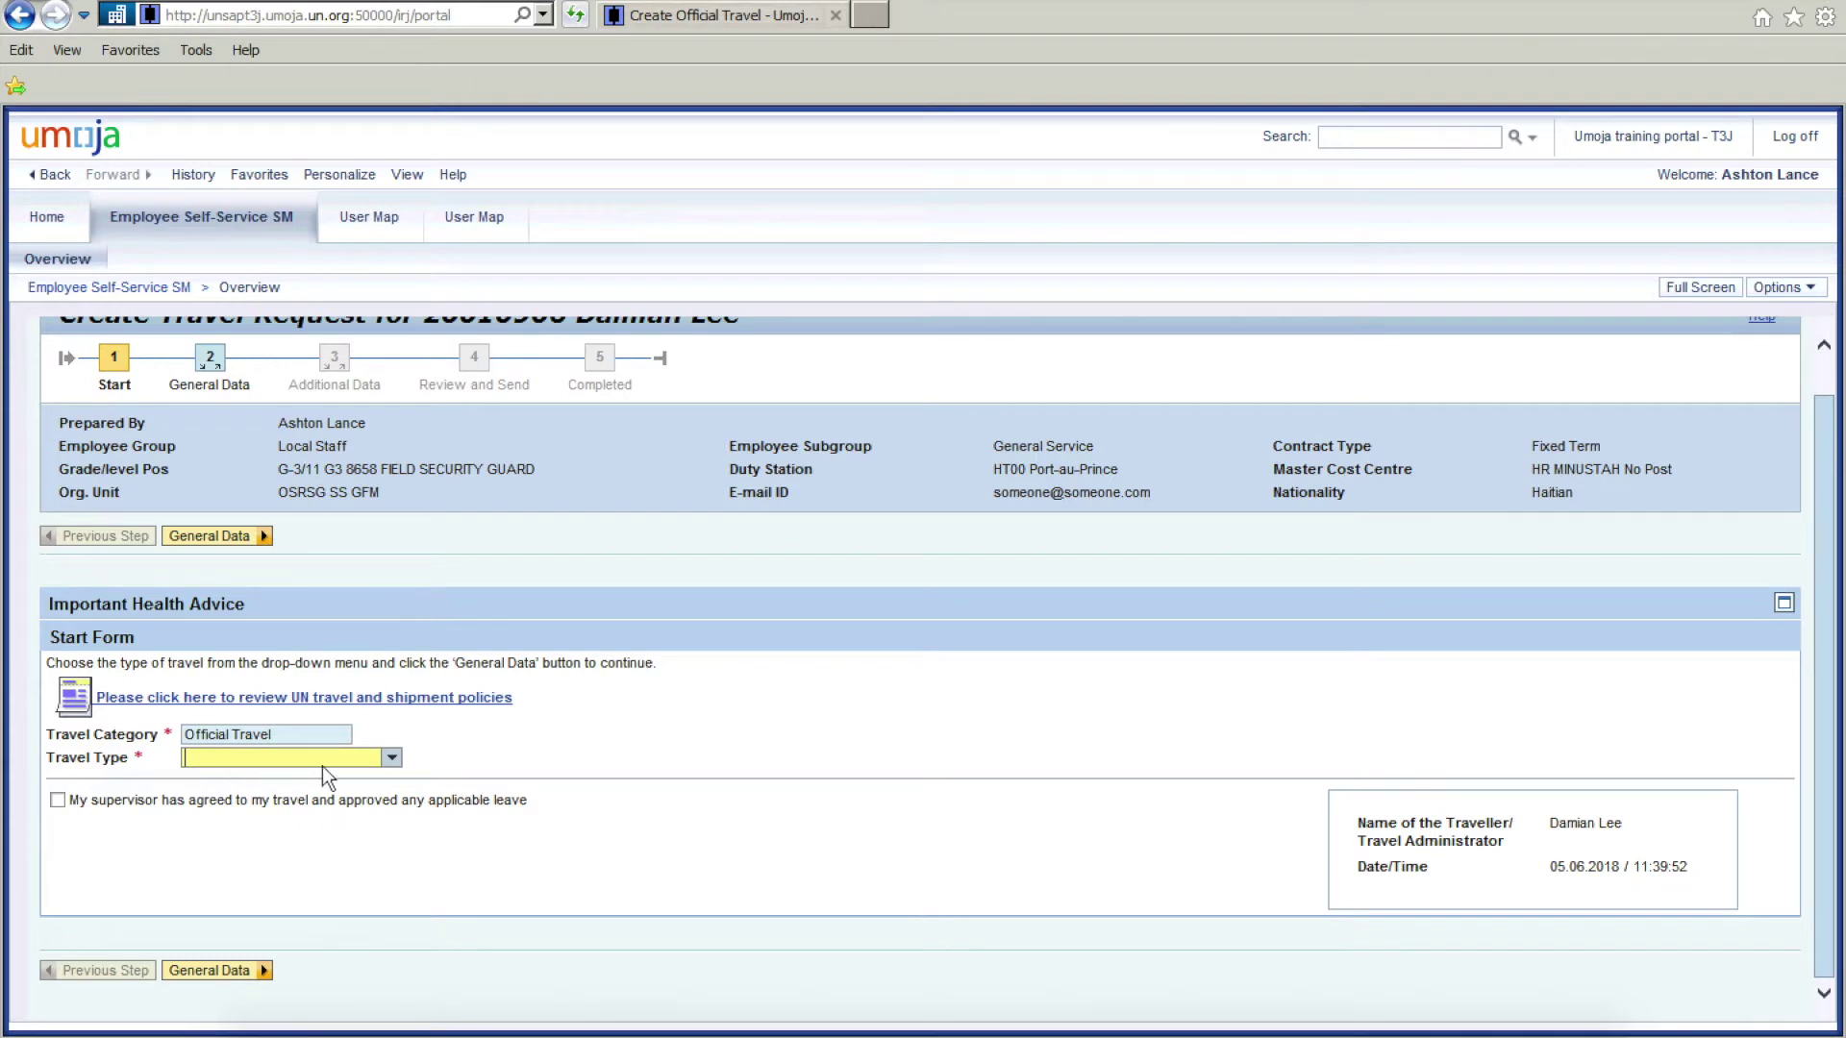
{"action": "left_click", "coordinate": [393, 759]}
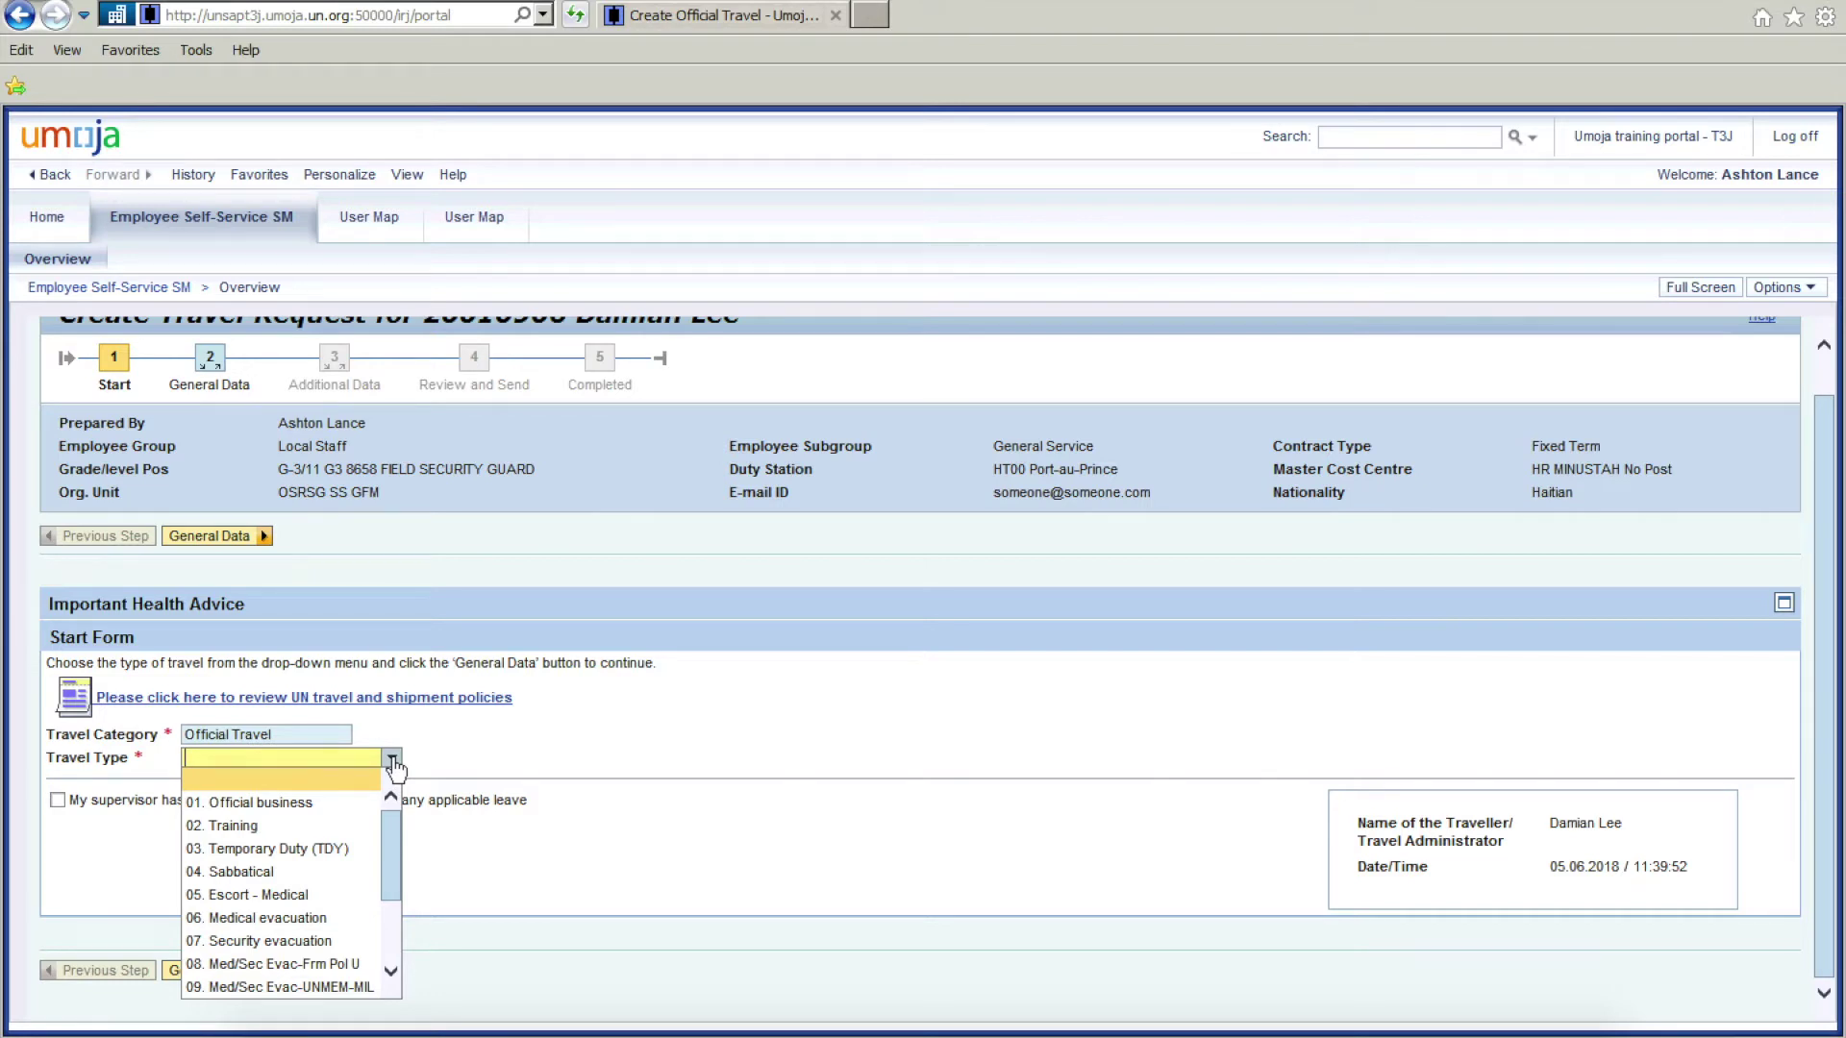
{"action": "left_click_drag", "start_coordinate": [390, 846], "coordinate": [398, 947]}
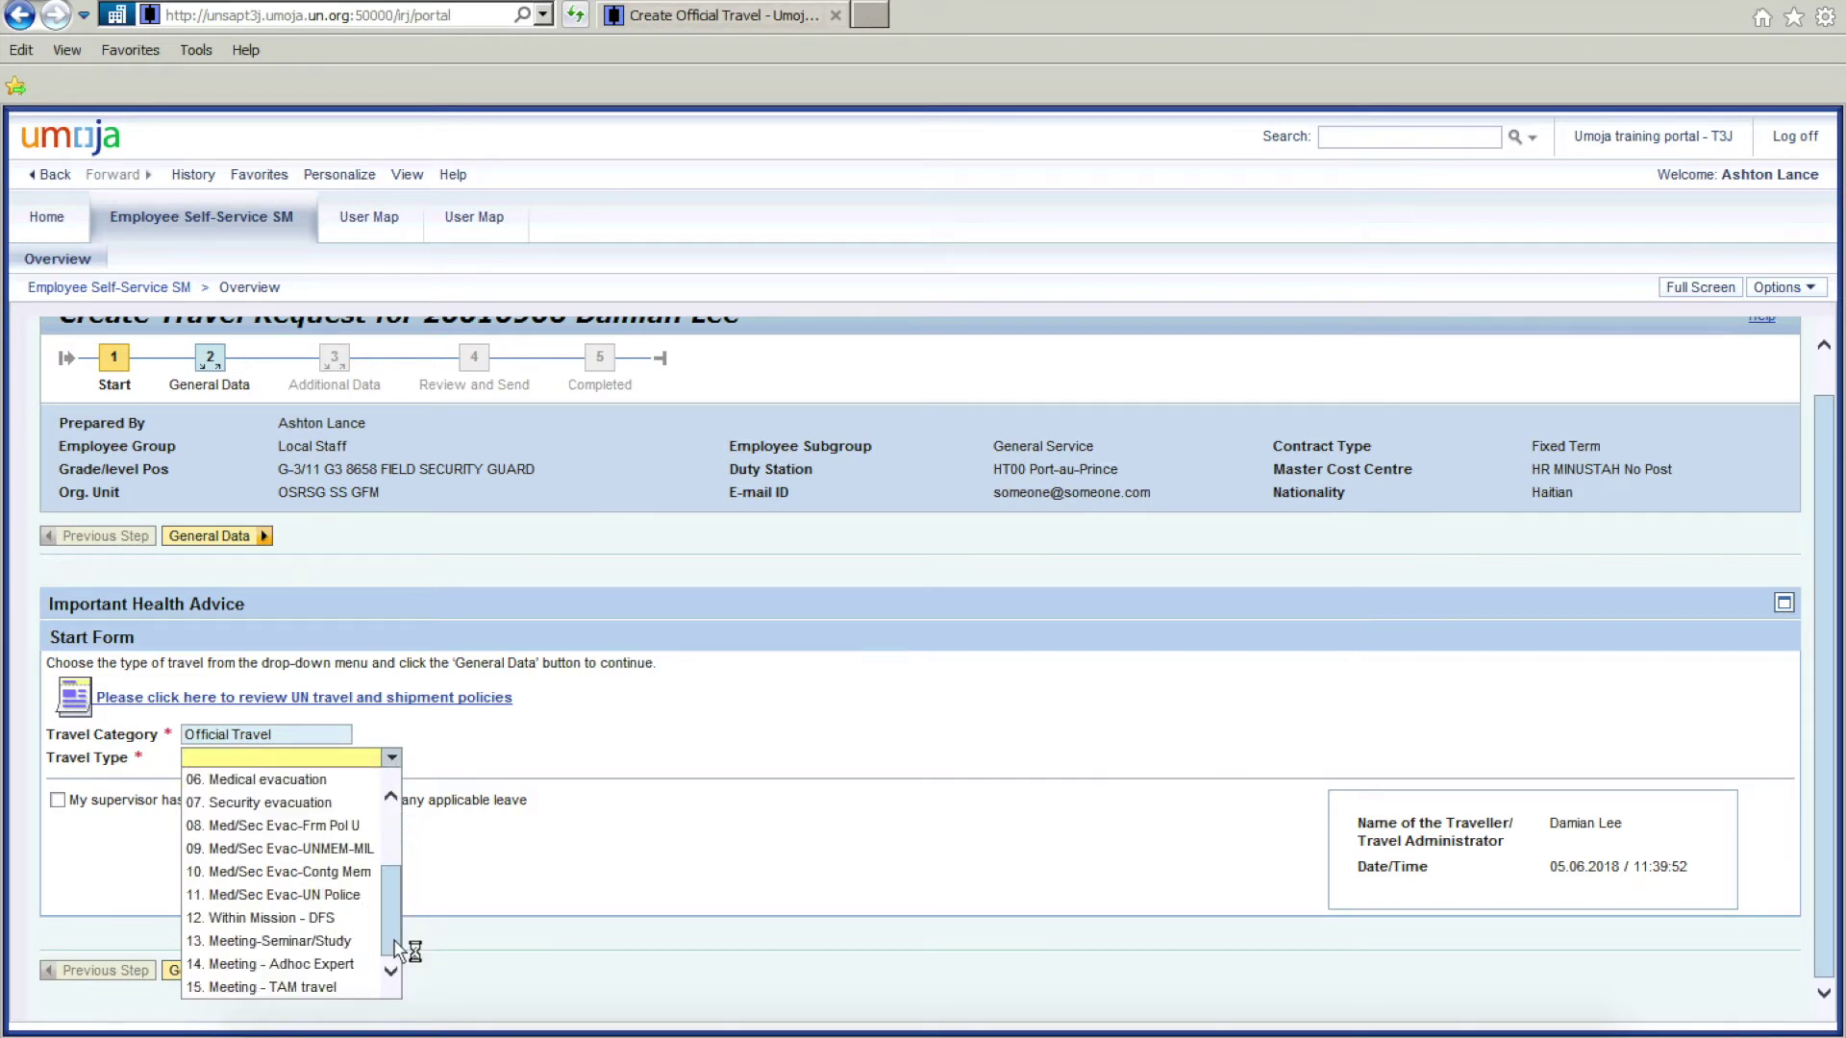
{"action": "left_click", "coordinate": [323, 920]}
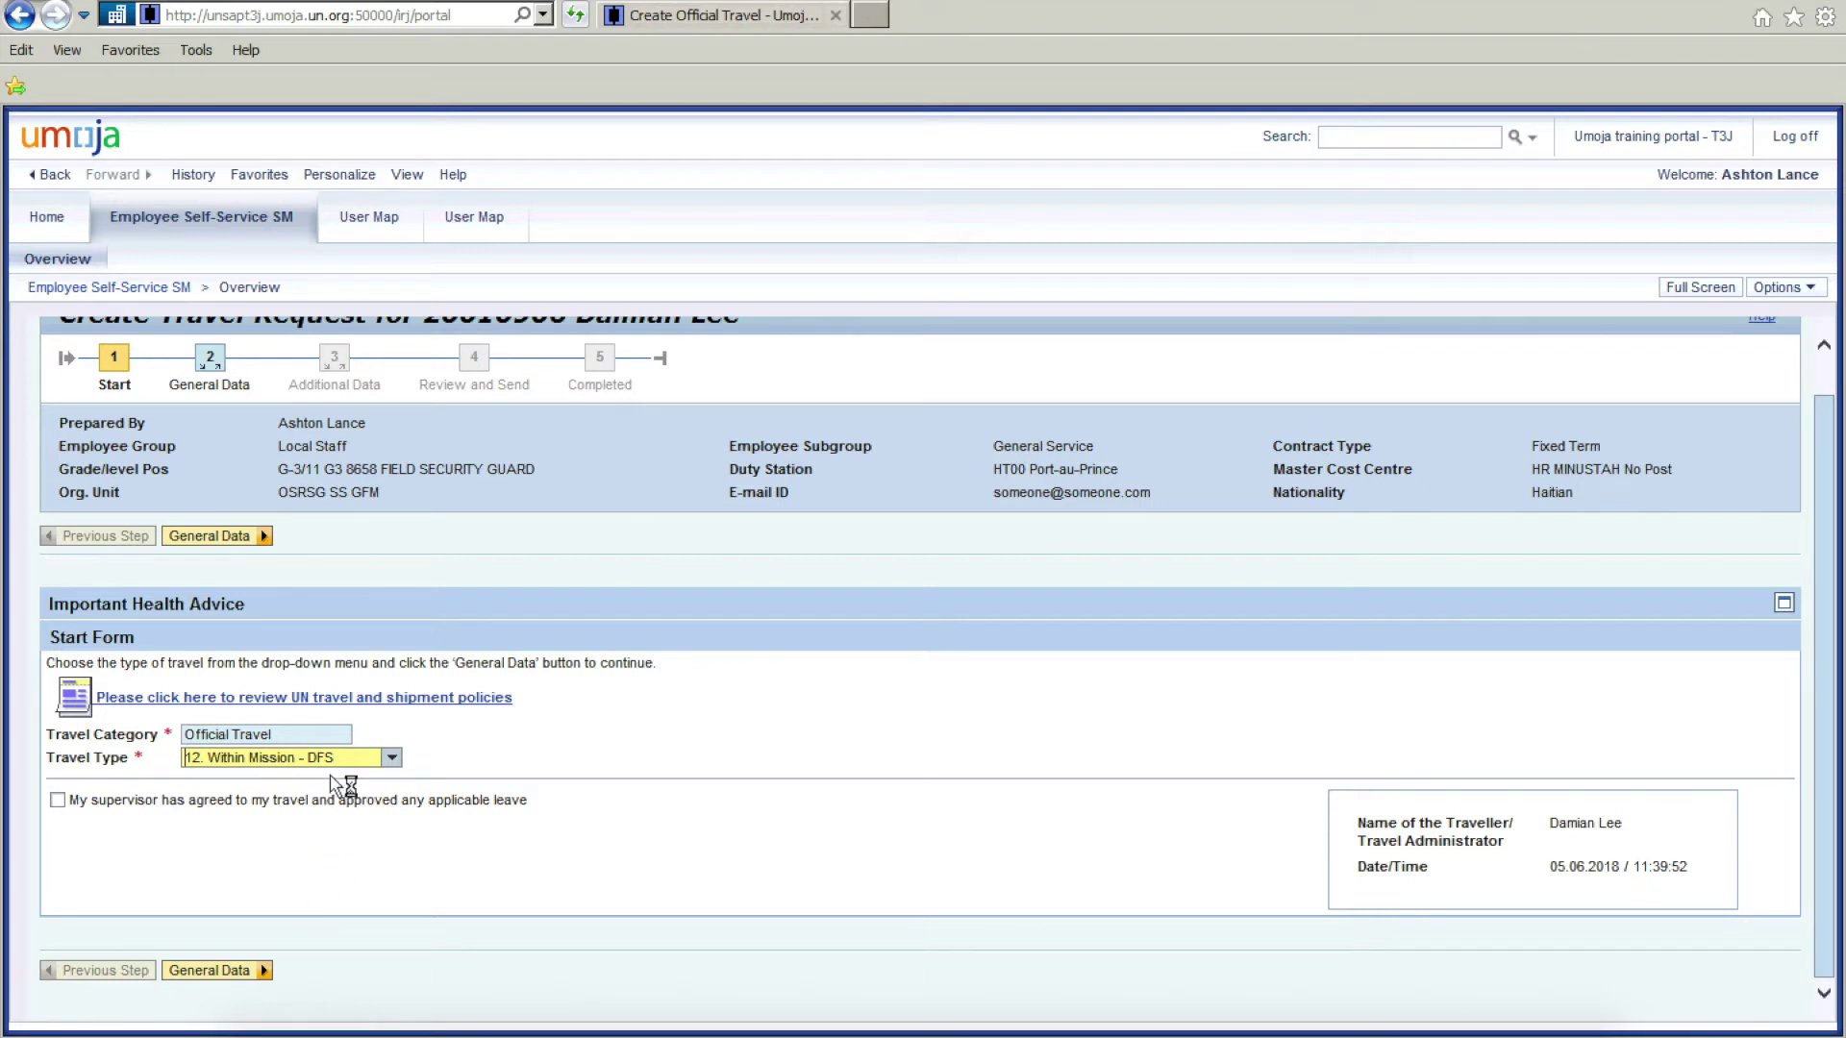
{"action": "left_click", "coordinate": [59, 802]}
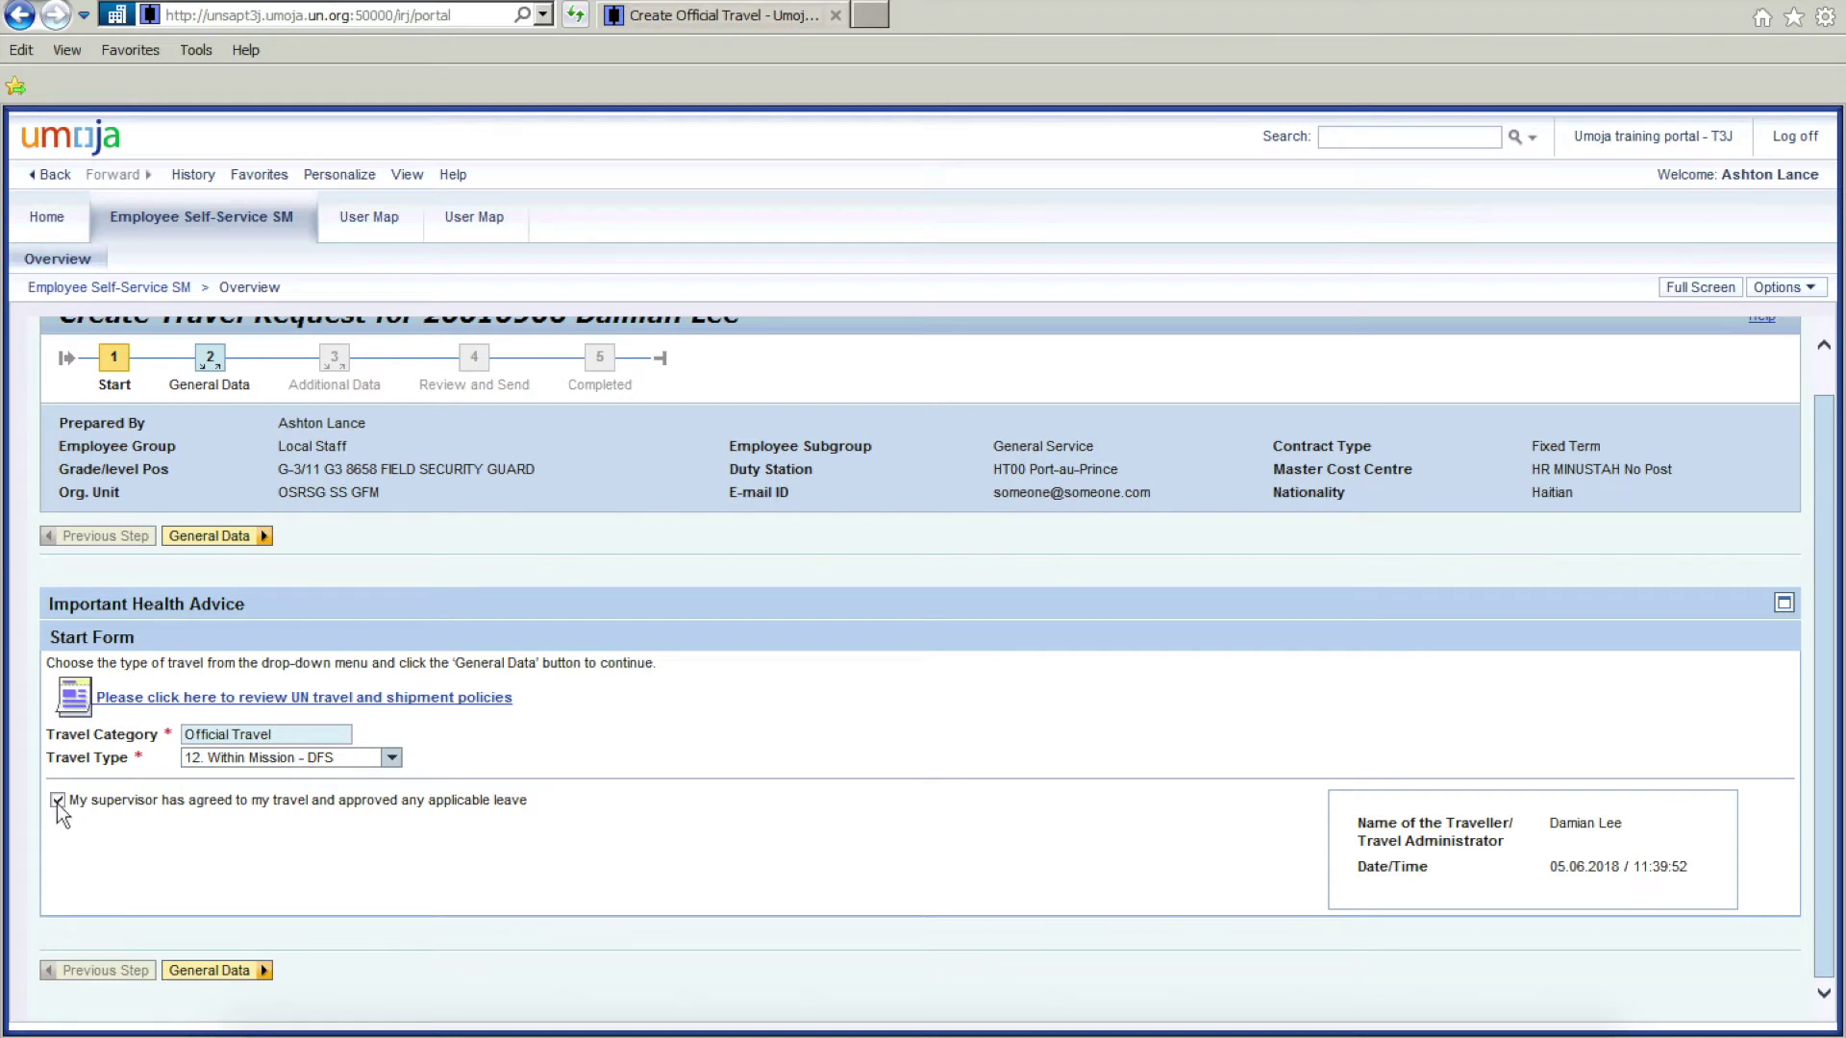
{"action": "left_click", "coordinate": [219, 972]}
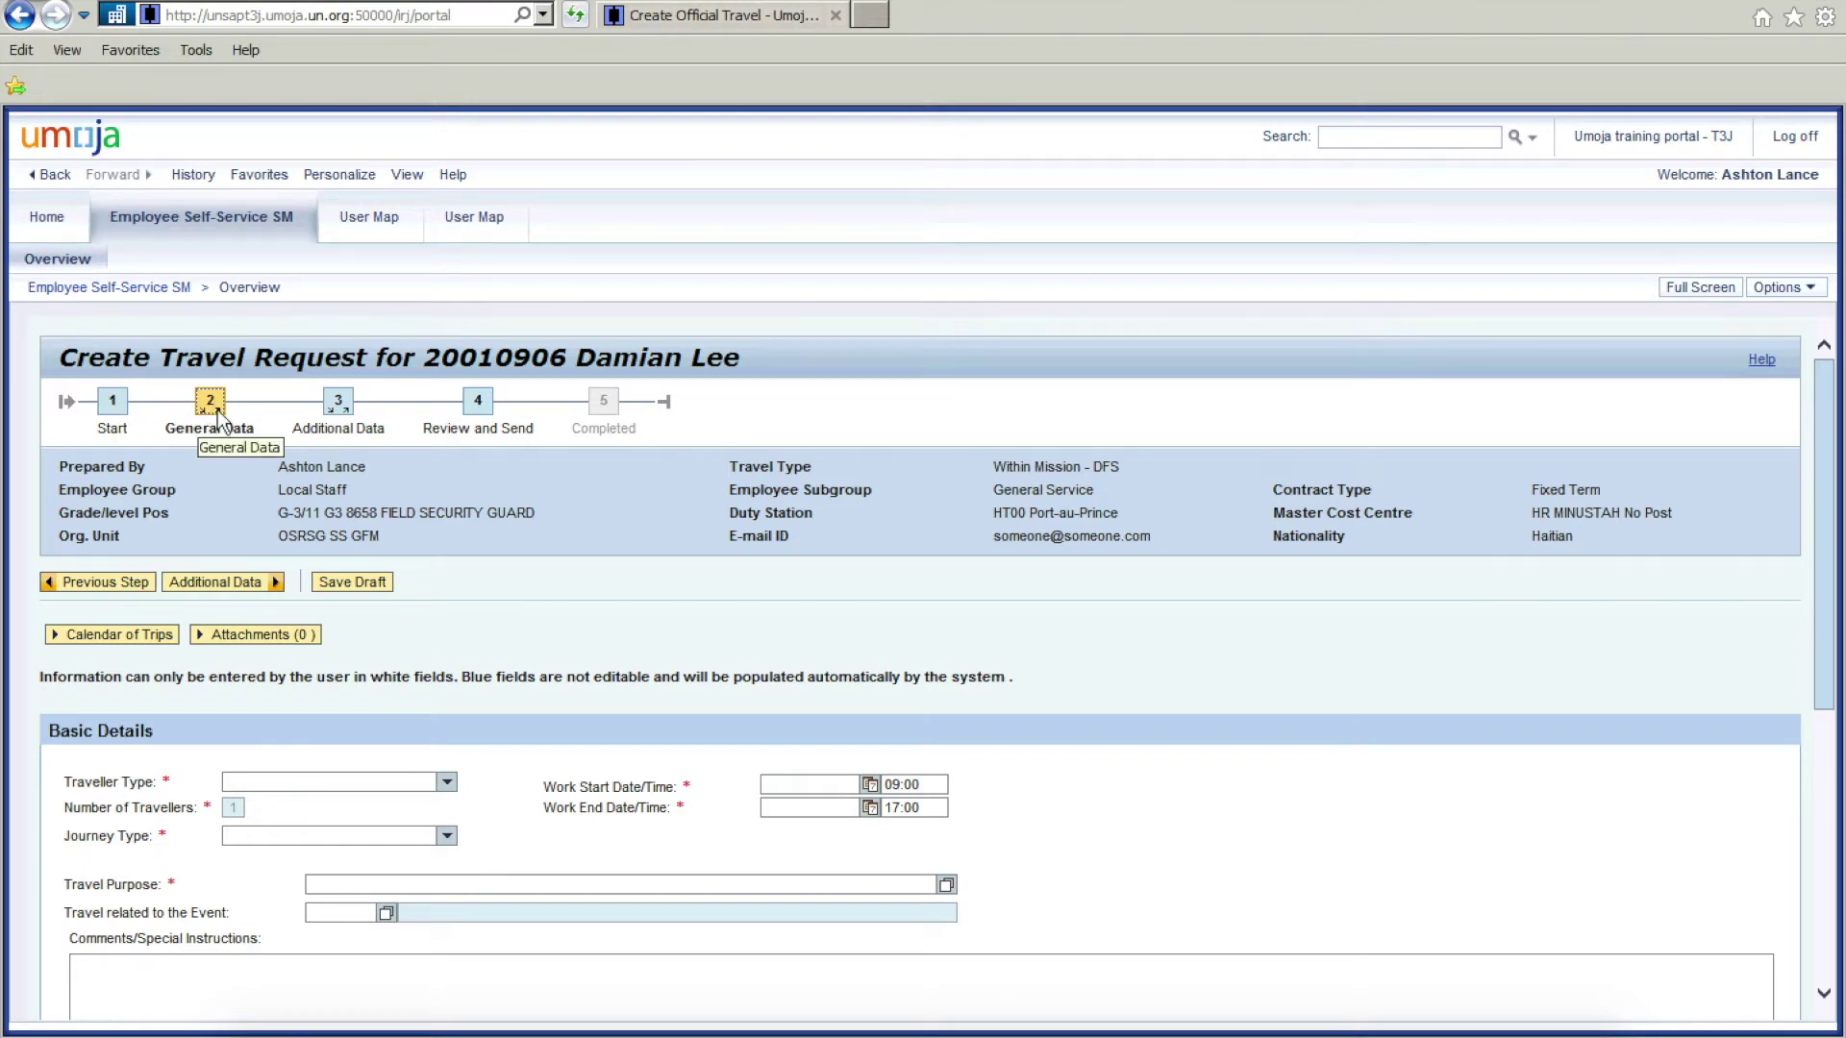
Step: Set the traveller type to Staff and the journey type to Round-Trip in the basic details
{"action": "scroll", "coordinate": [448, 464], "scroll_direction": "down", "scroll_amount": 3}
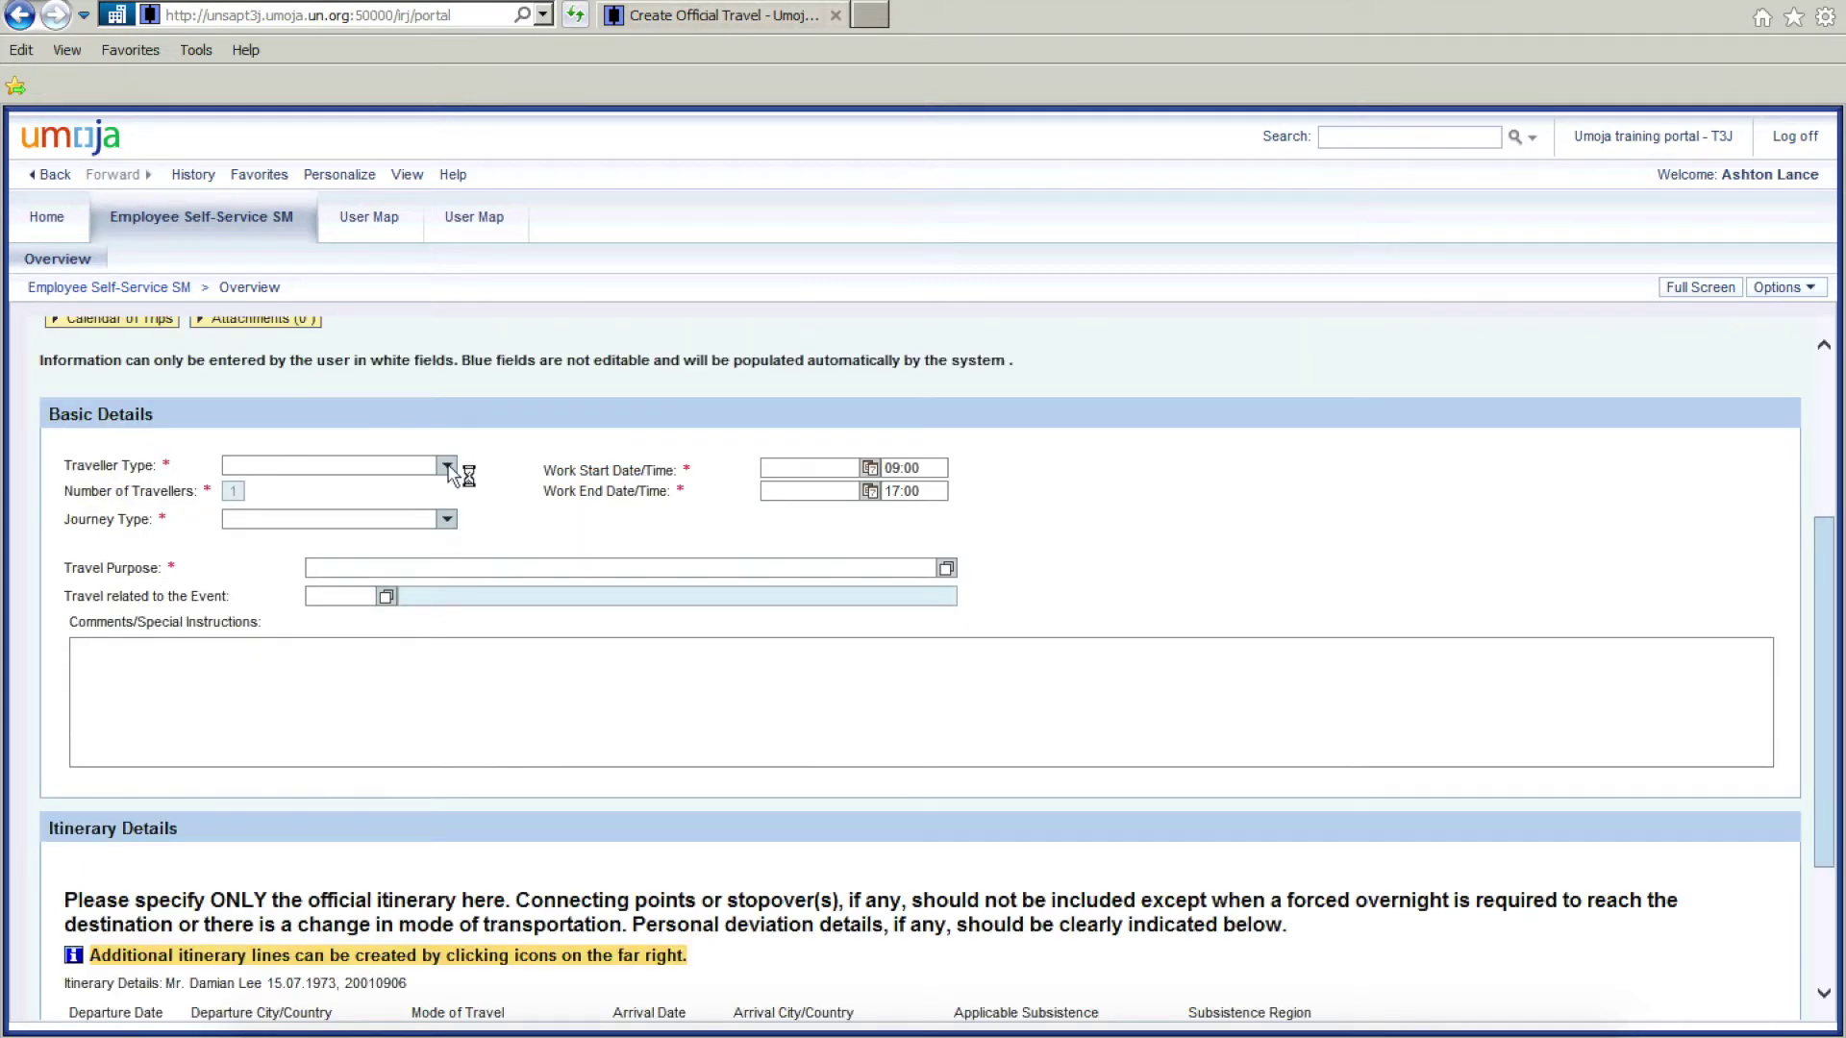
{"action": "left_click", "coordinate": [447, 465]}
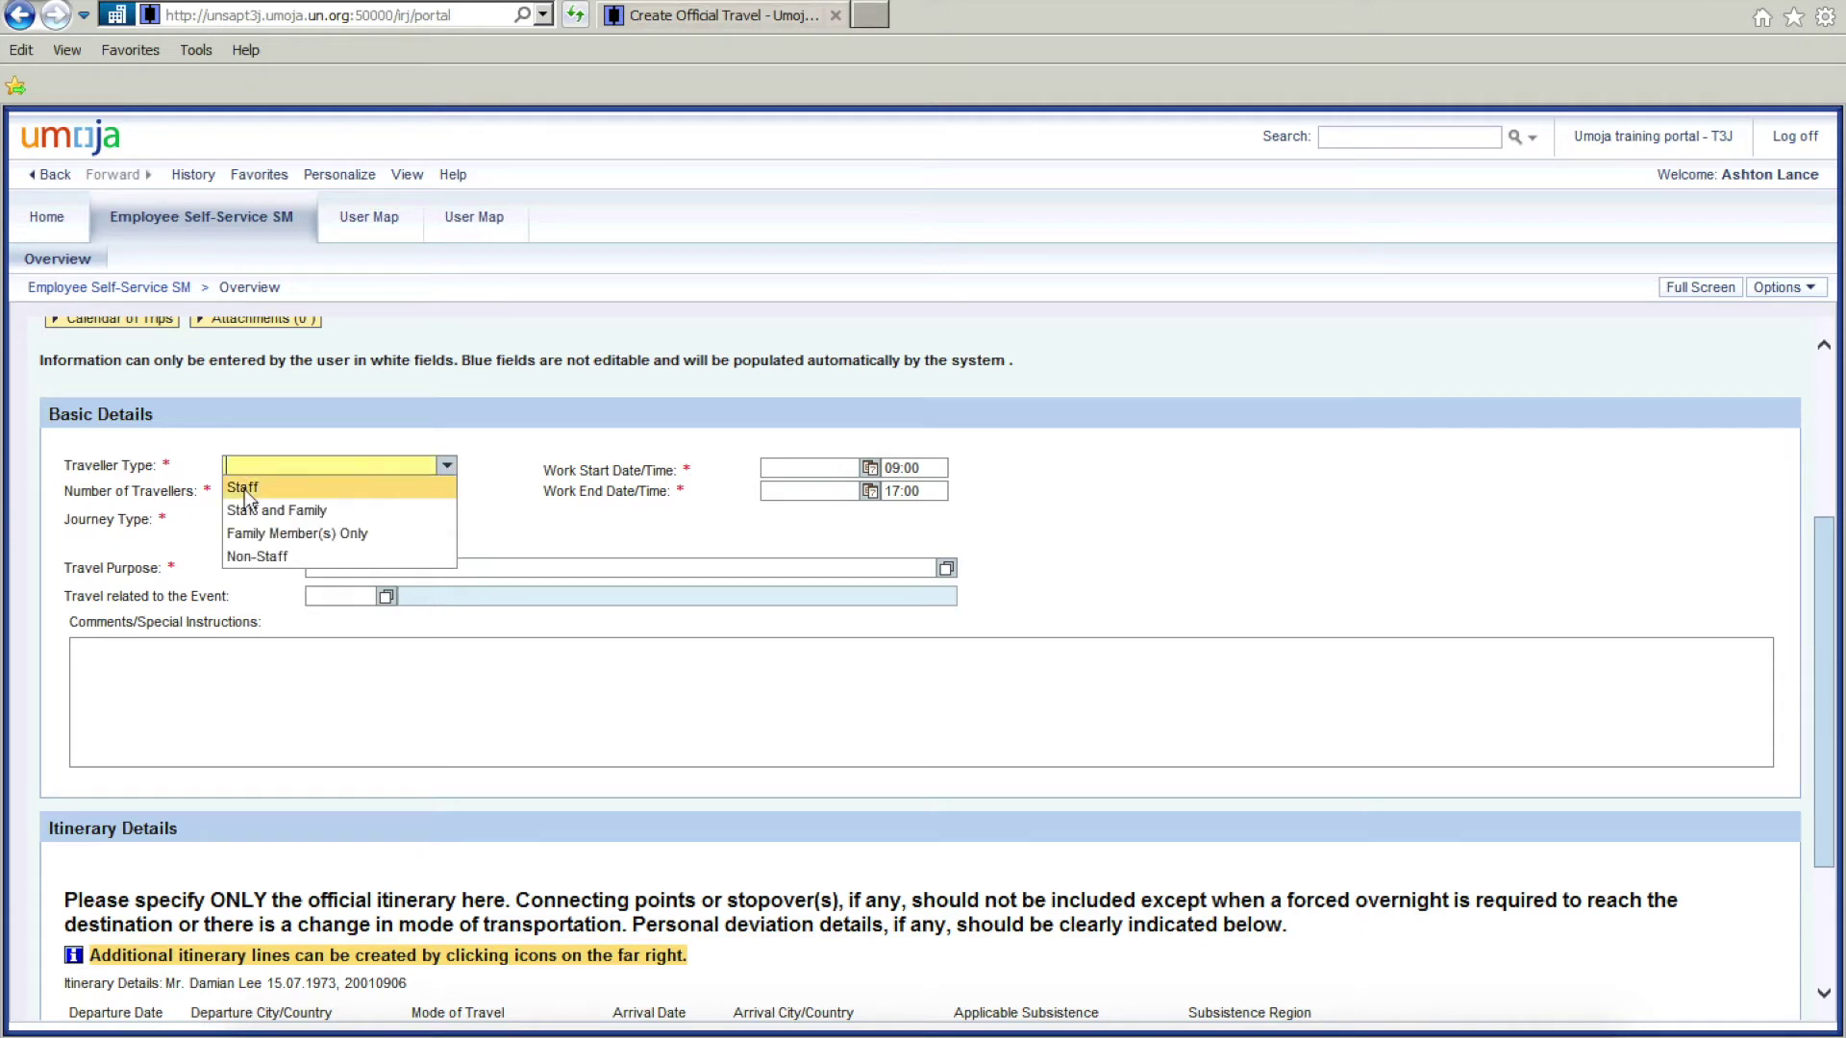
{"action": "left_click", "coordinate": [245, 488]}
{"action": "left_click", "coordinate": [447, 521]}
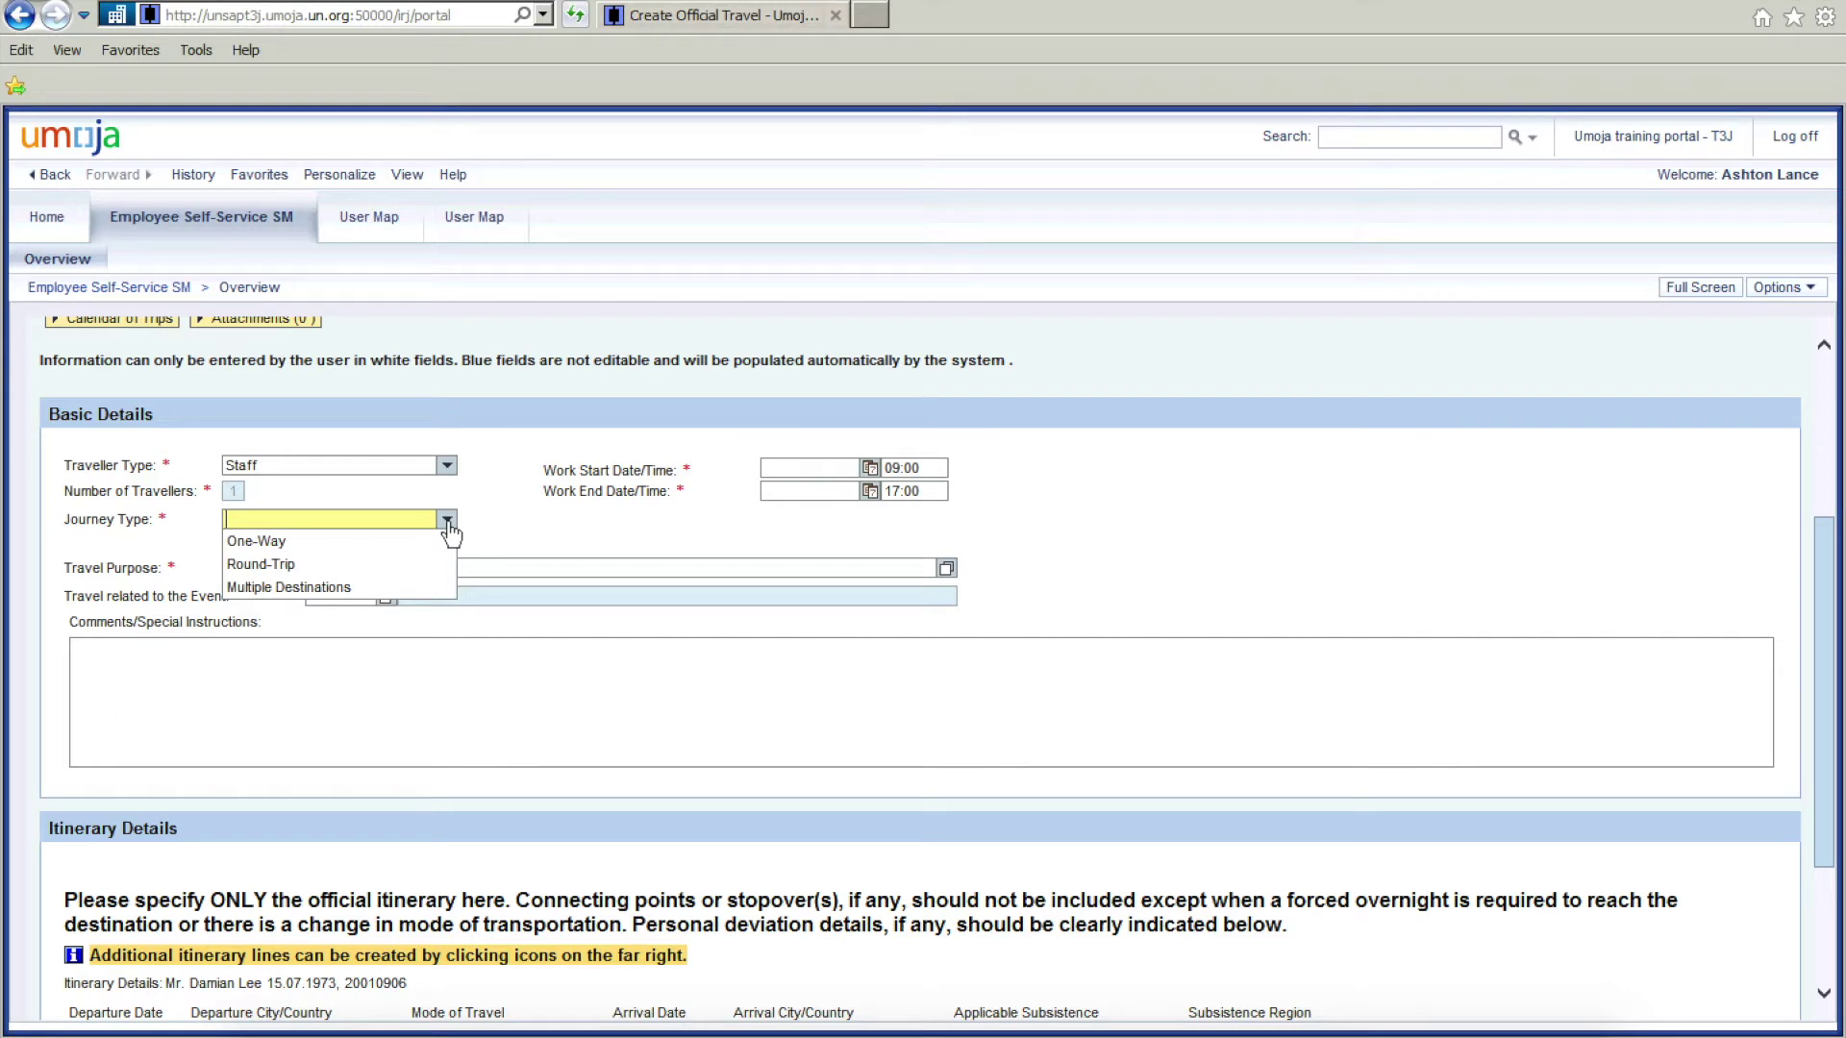
{"action": "left_click", "coordinate": [294, 564]}
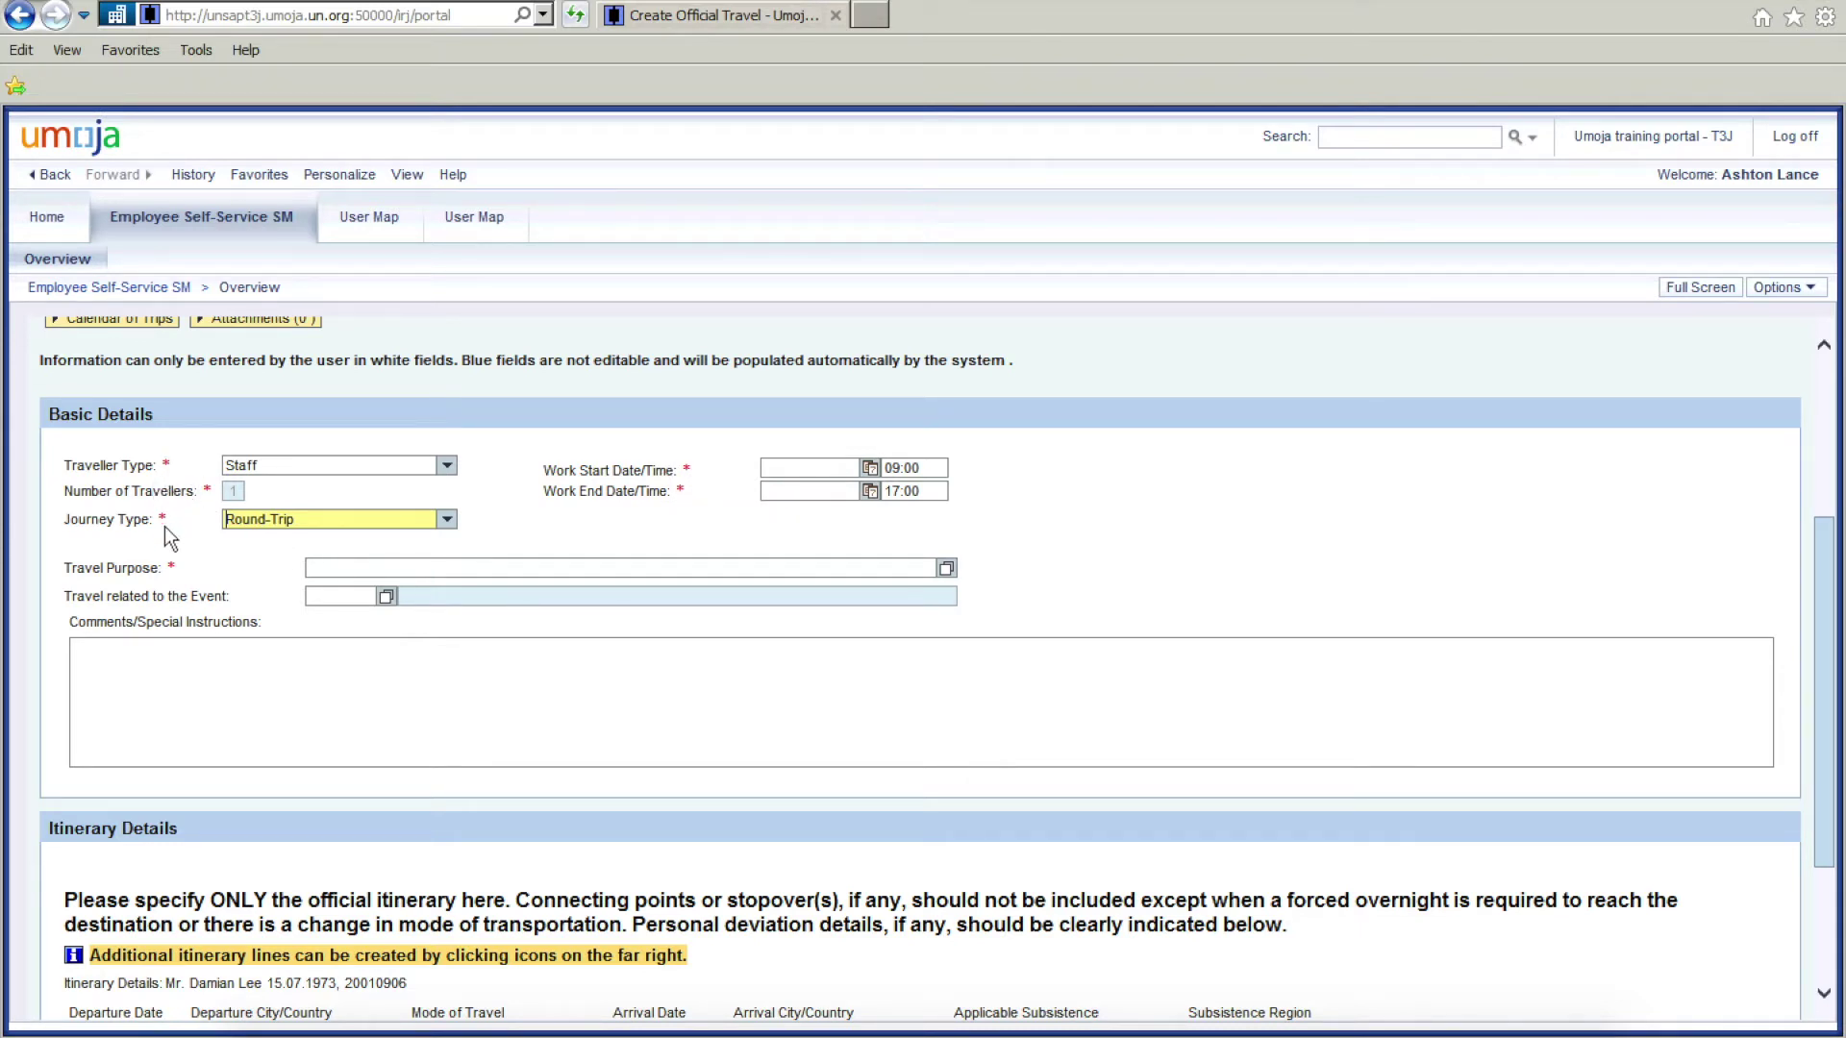
Step: Set the work start date to 30.04.2018 and the work end date to 04.05.2018
{"action": "left_click", "coordinate": [796, 471]}
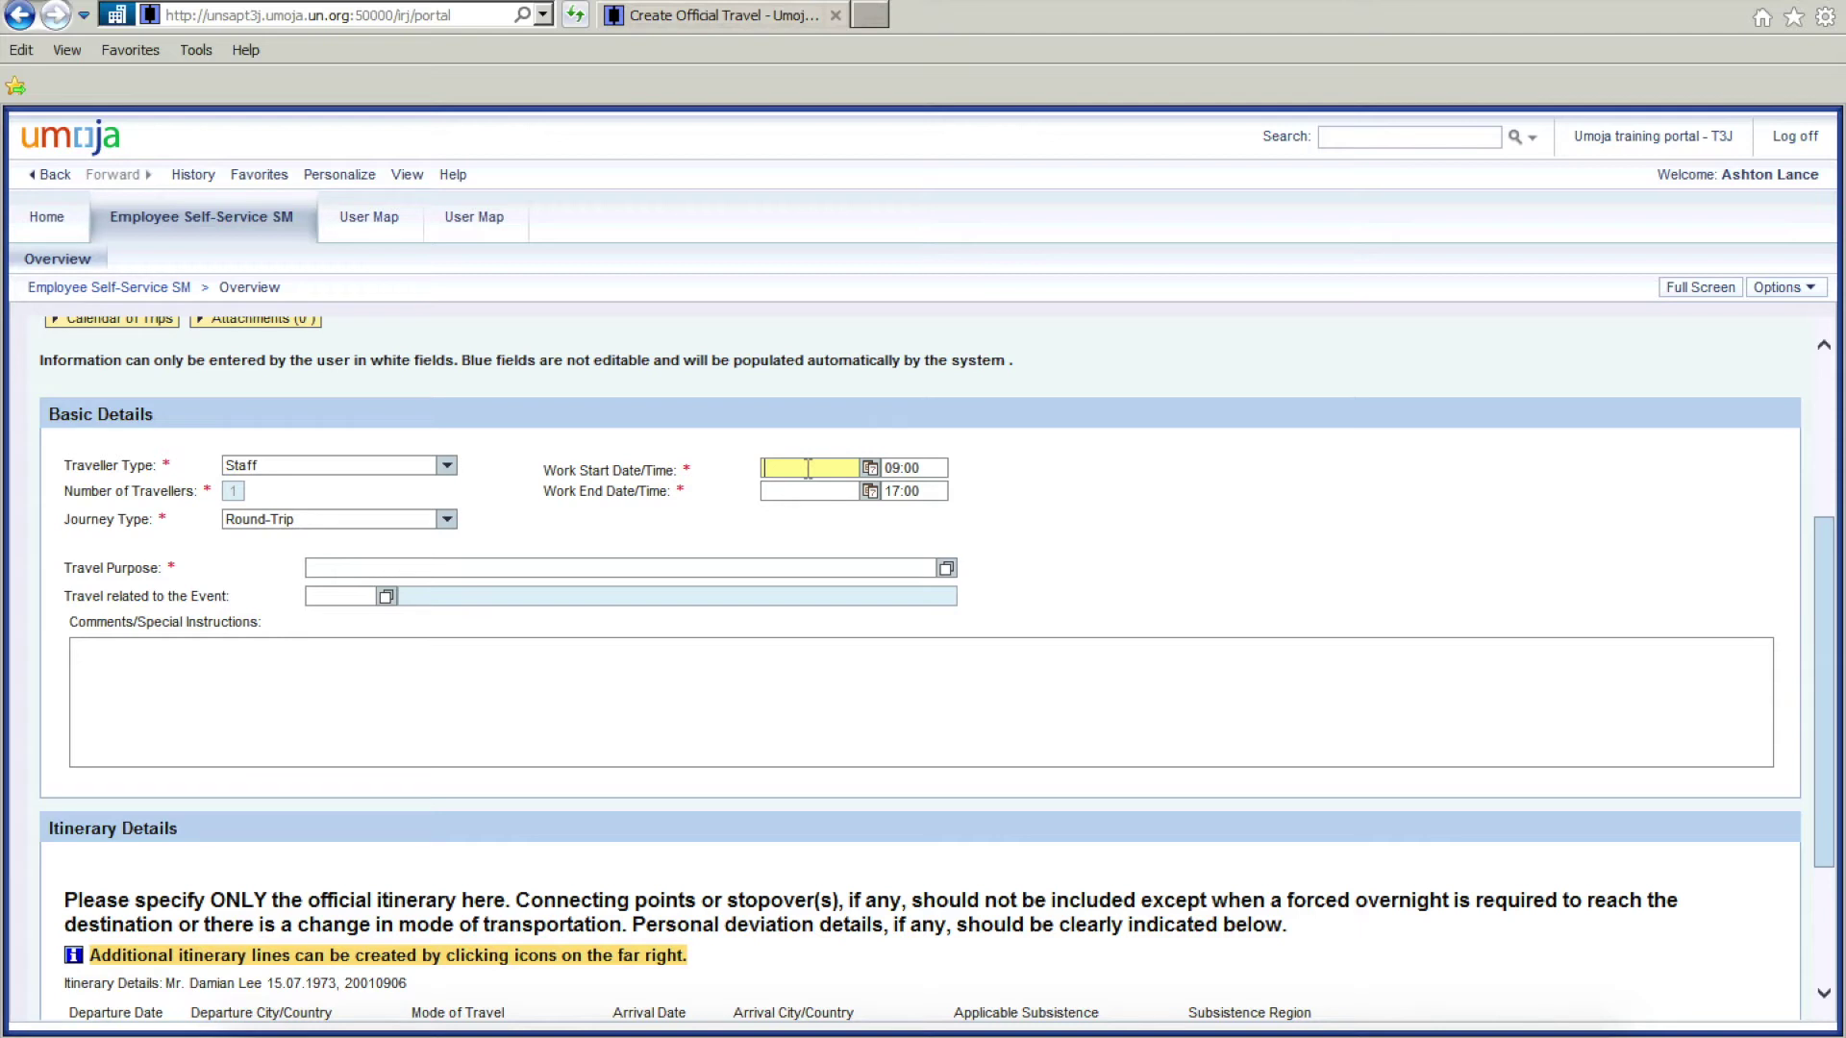
{"action": "type", "text": "30.04.2018"}
{"action": "left_click", "coordinate": [825, 493]}
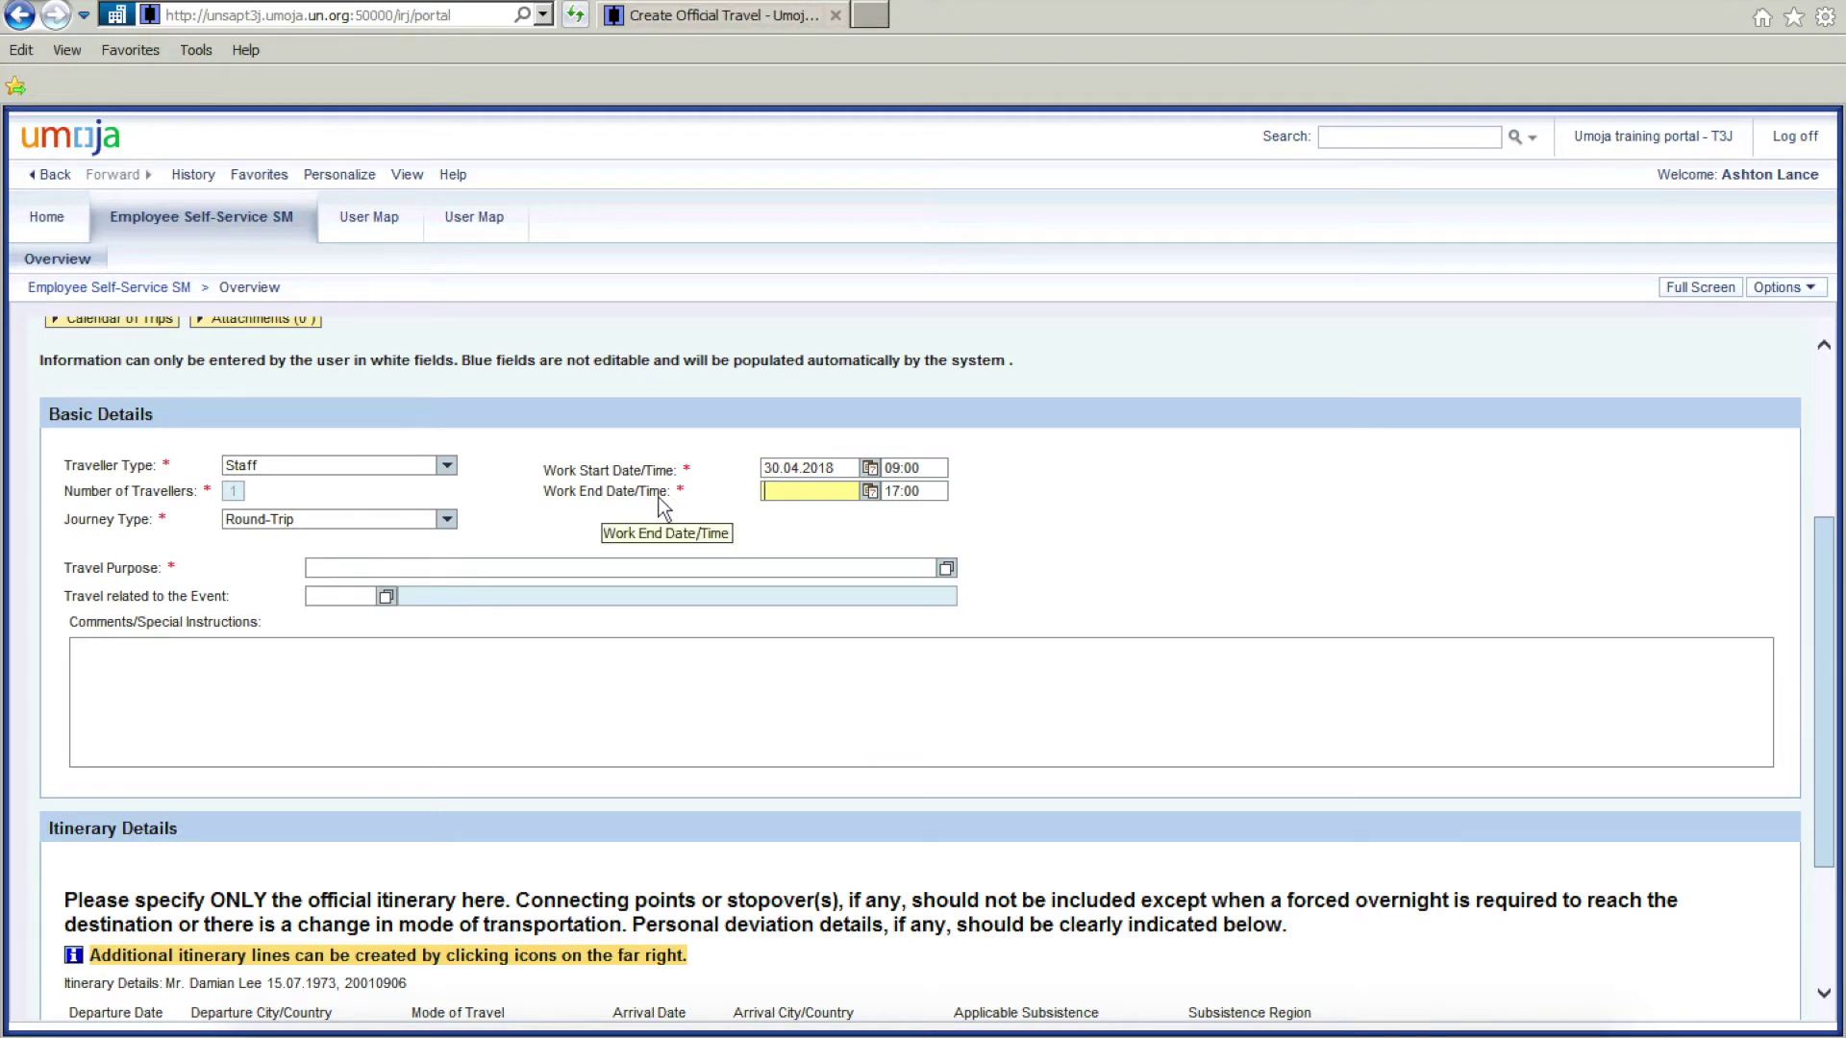
{"action": "left_click", "coordinate": [870, 493]}
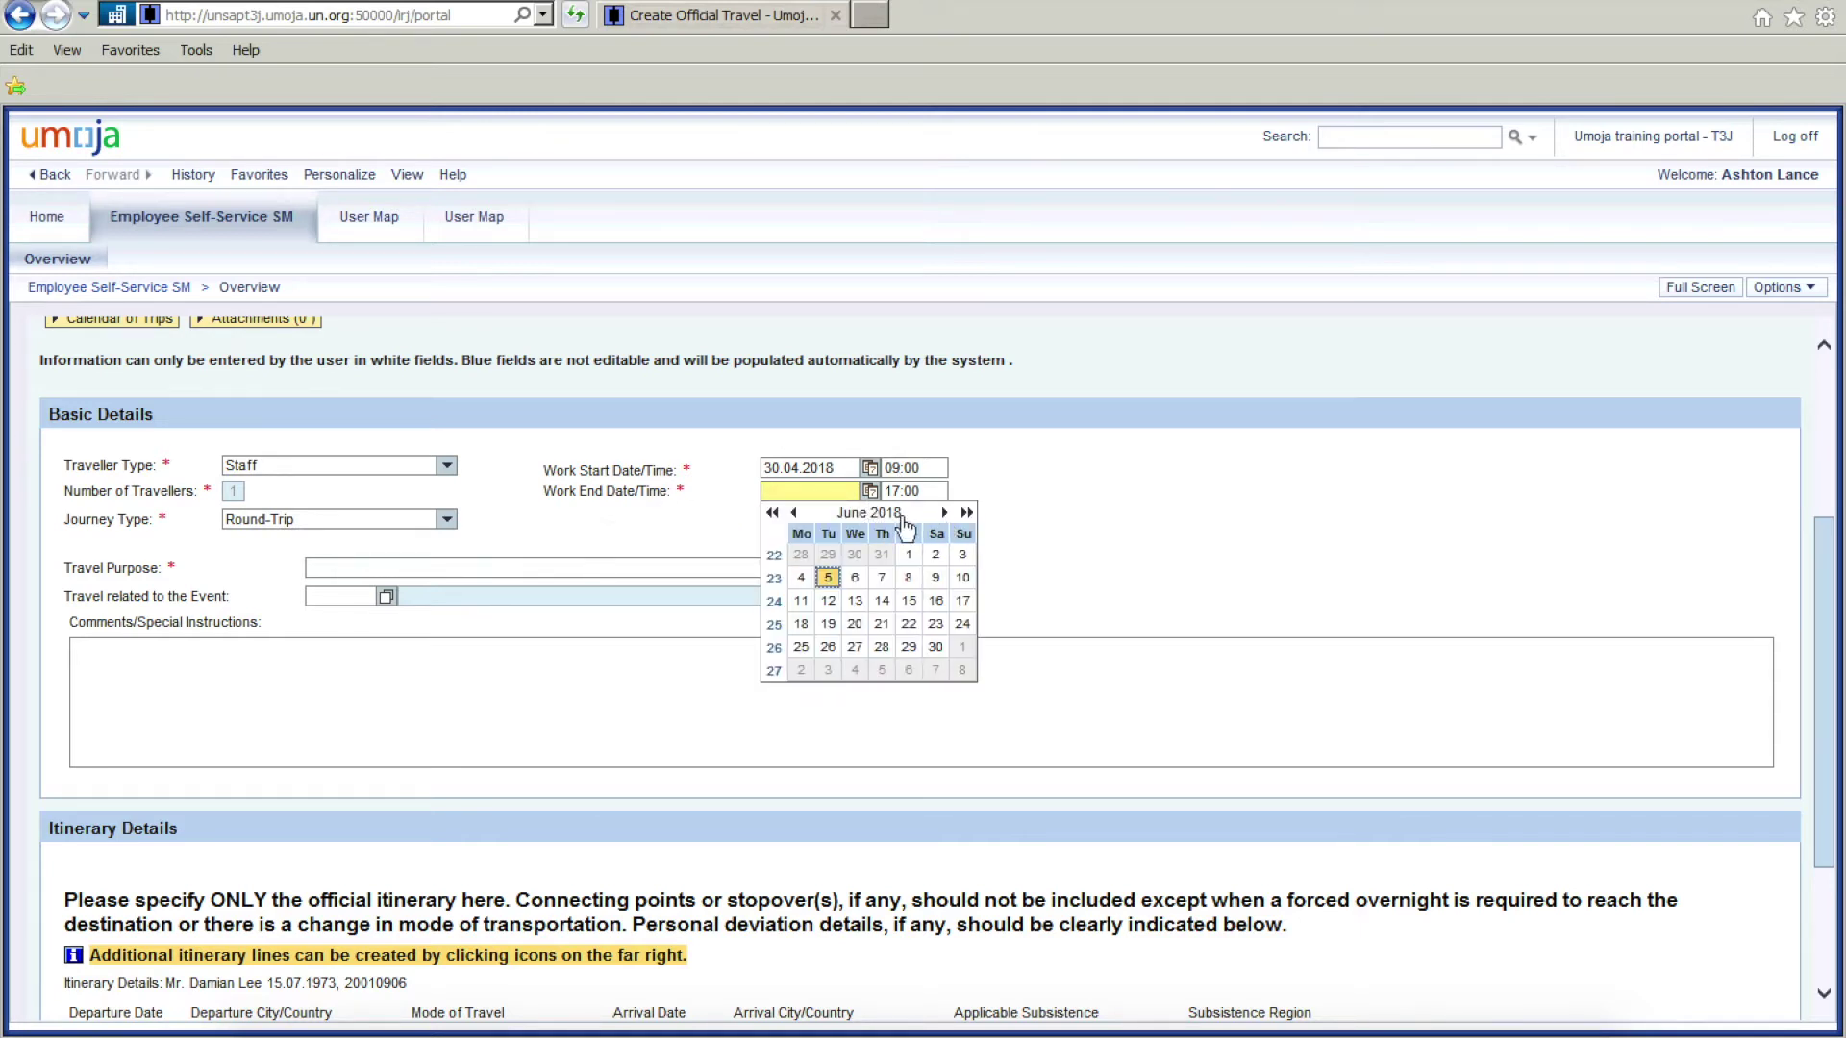
{"action": "left_click", "coordinate": [794, 516]}
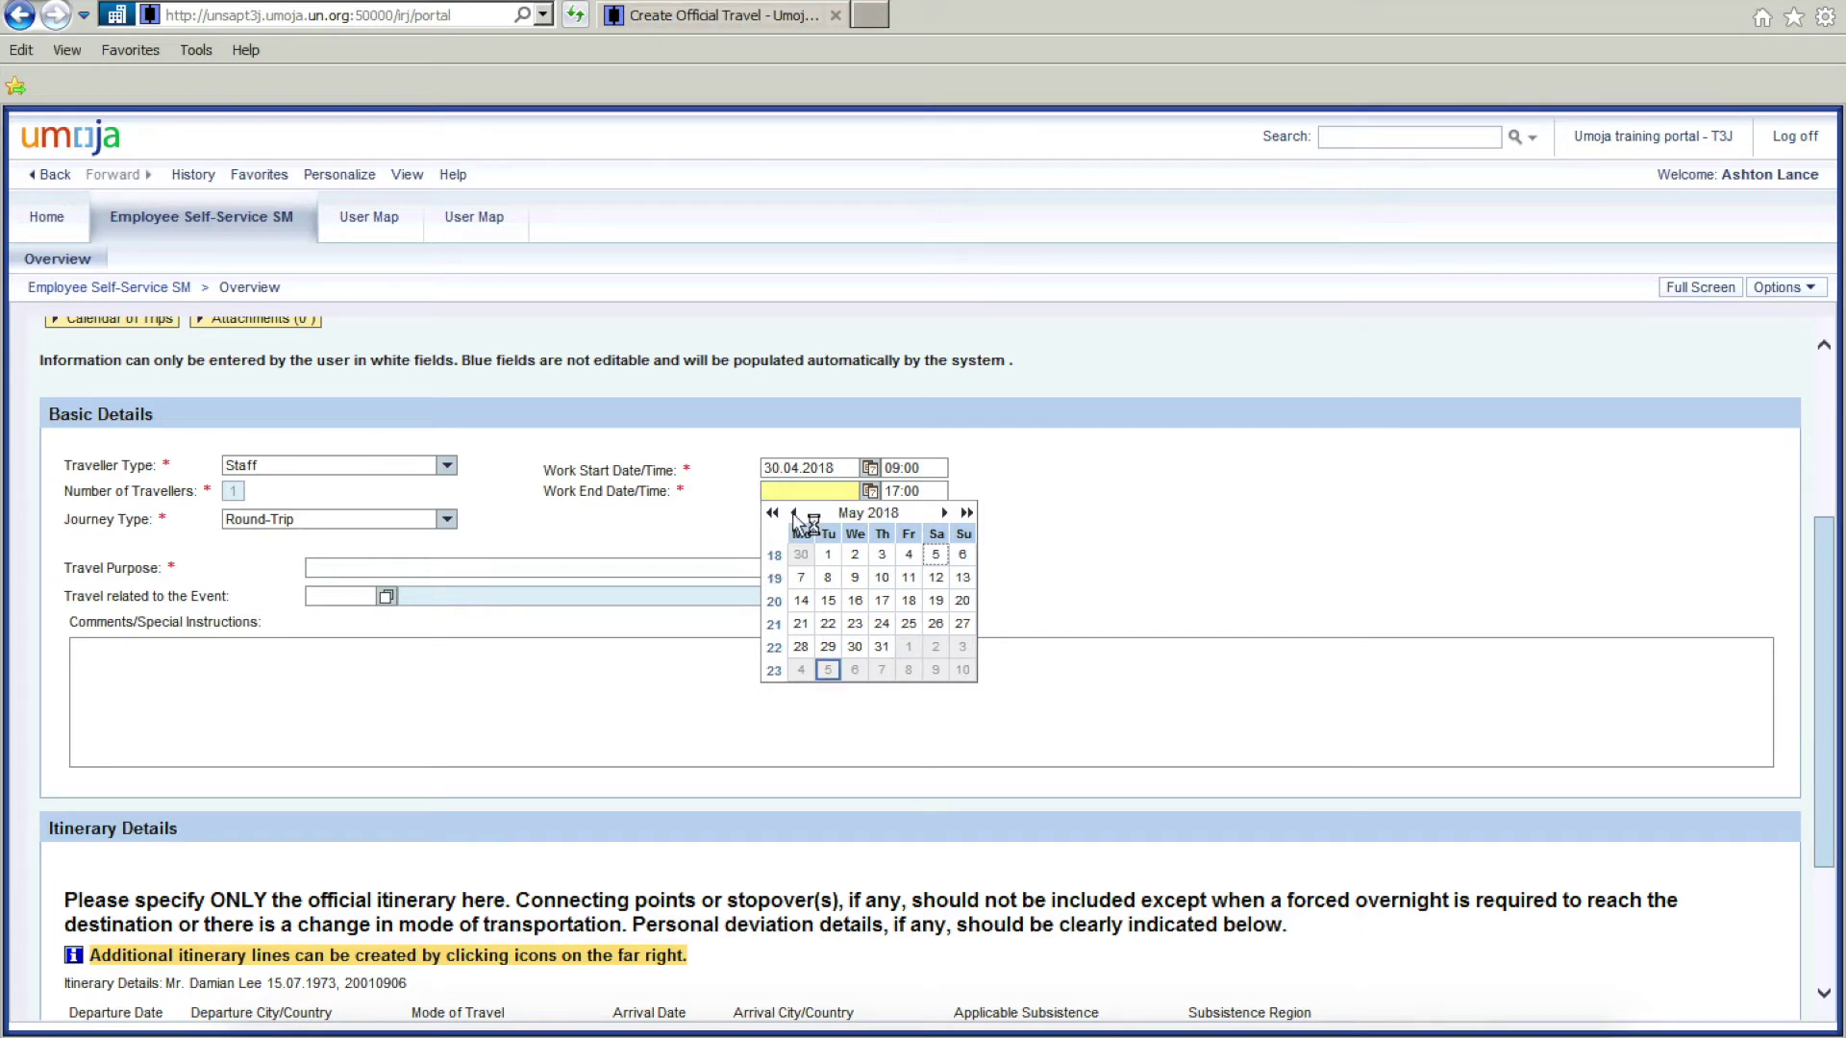
{"action": "left_click", "coordinate": [772, 514]}
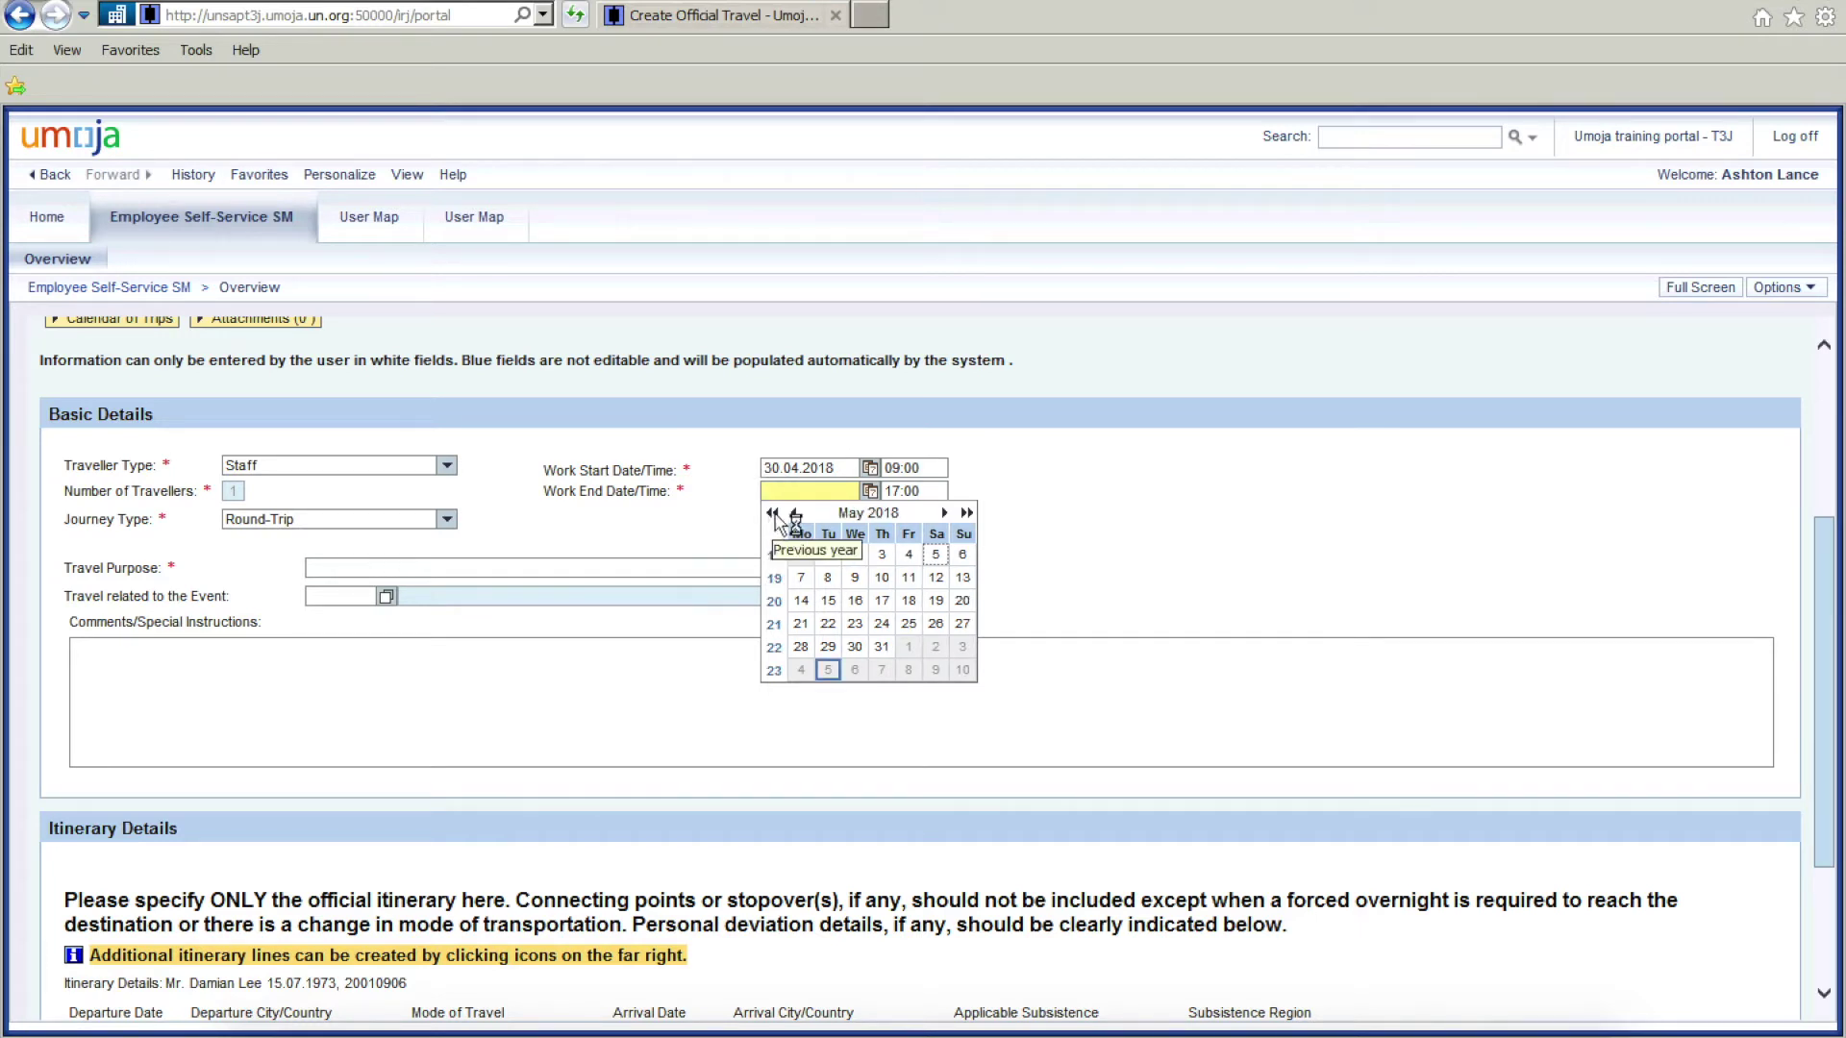
{"action": "left_click", "coordinate": [967, 513]}
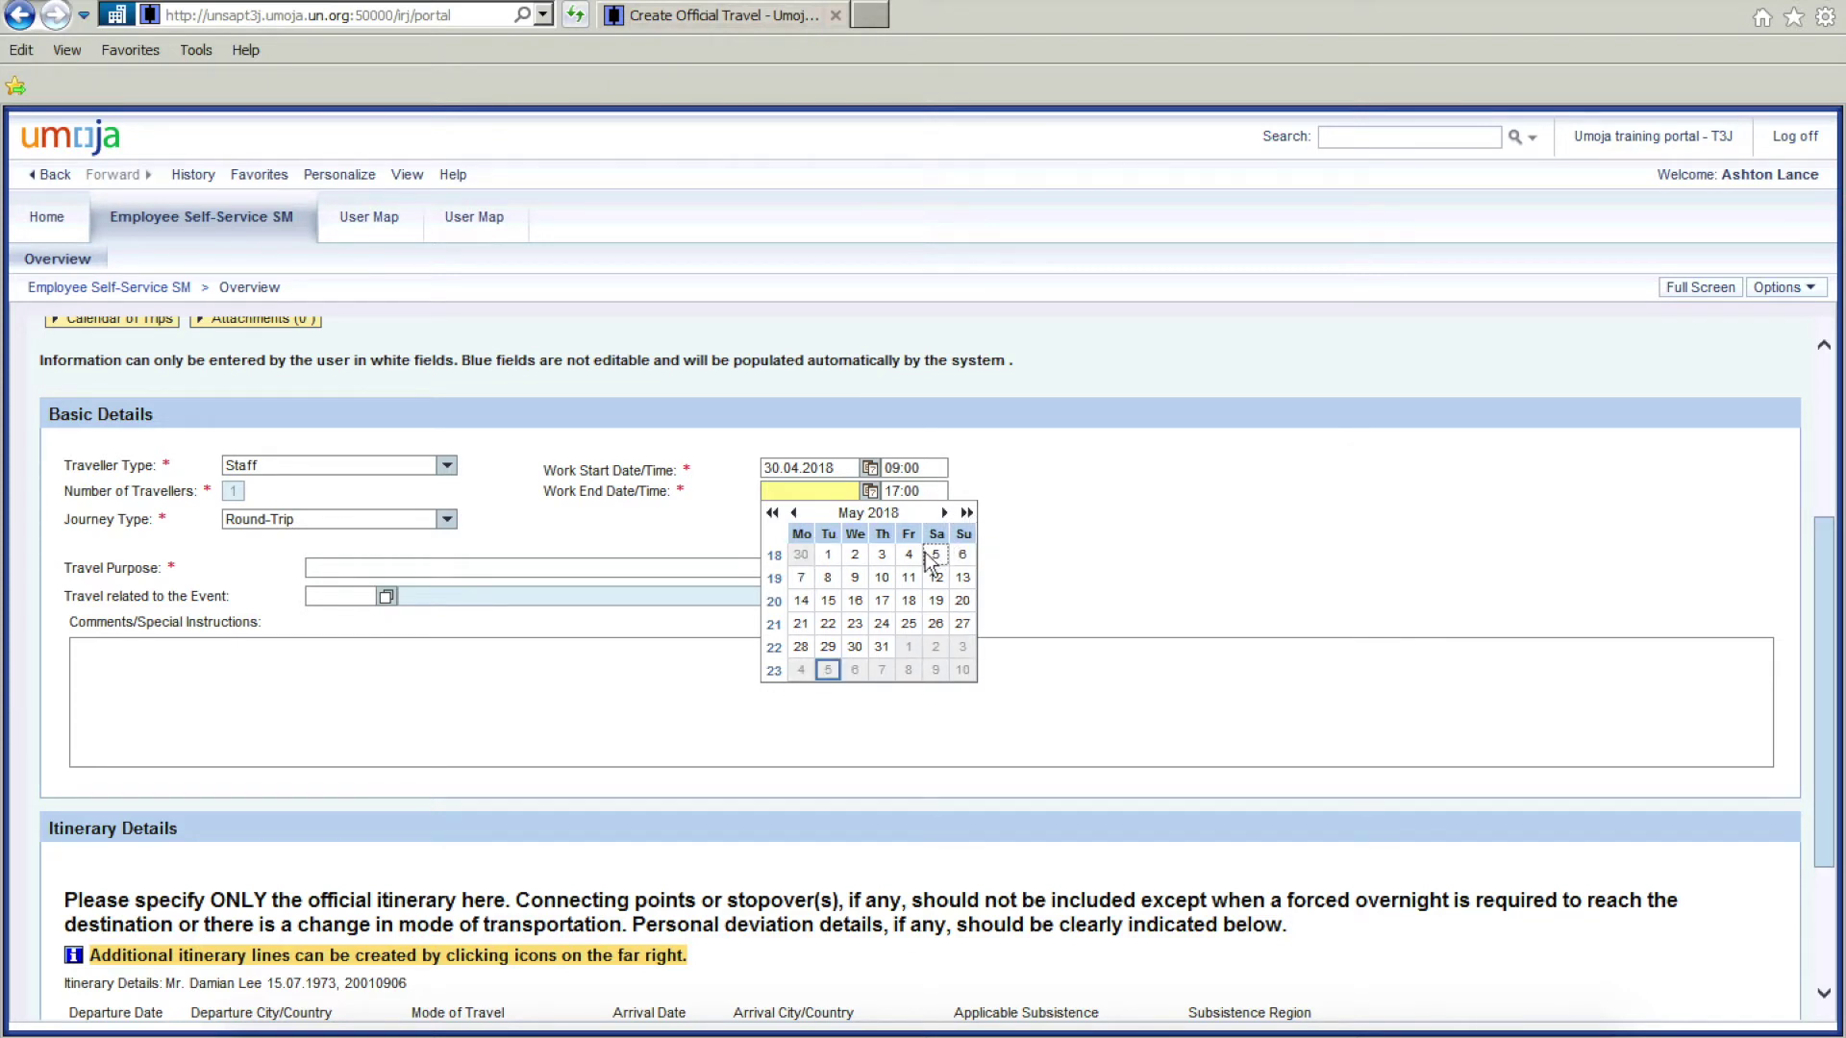
{"action": "left_click", "coordinate": [913, 573]}
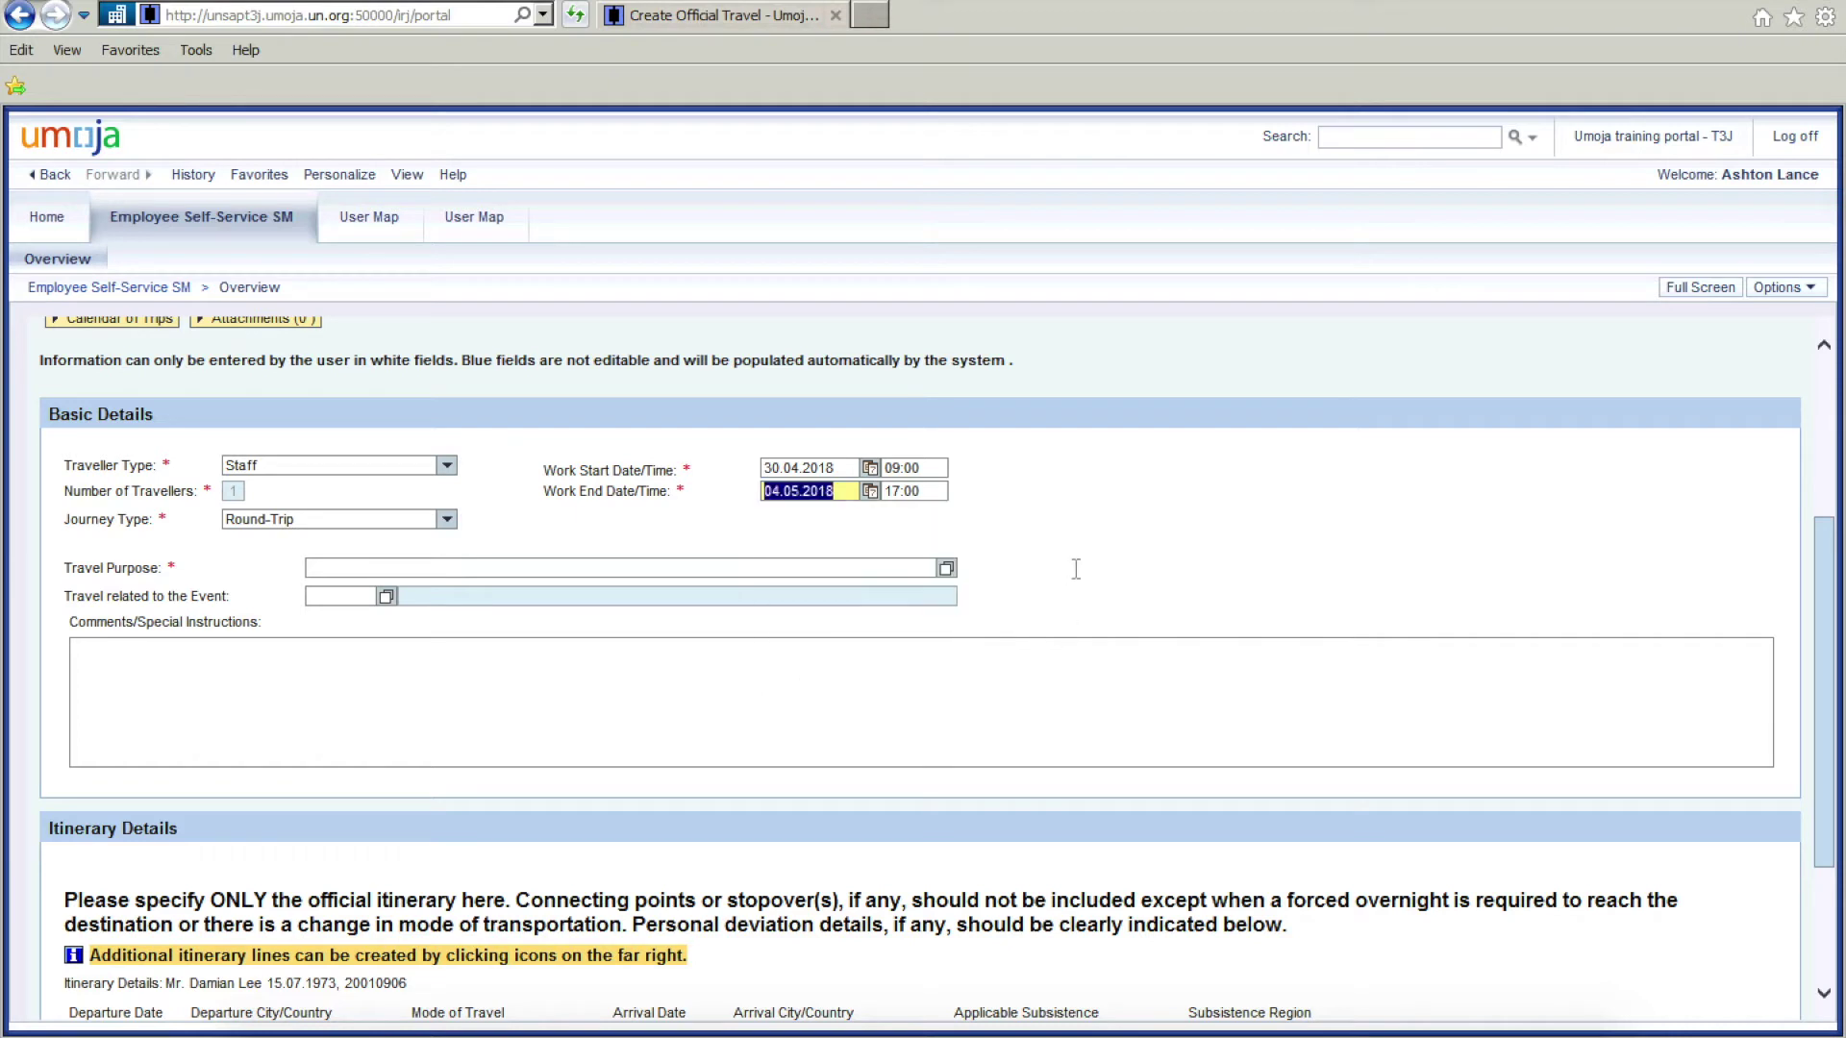
{"action": "left_click", "coordinate": [935, 496]}
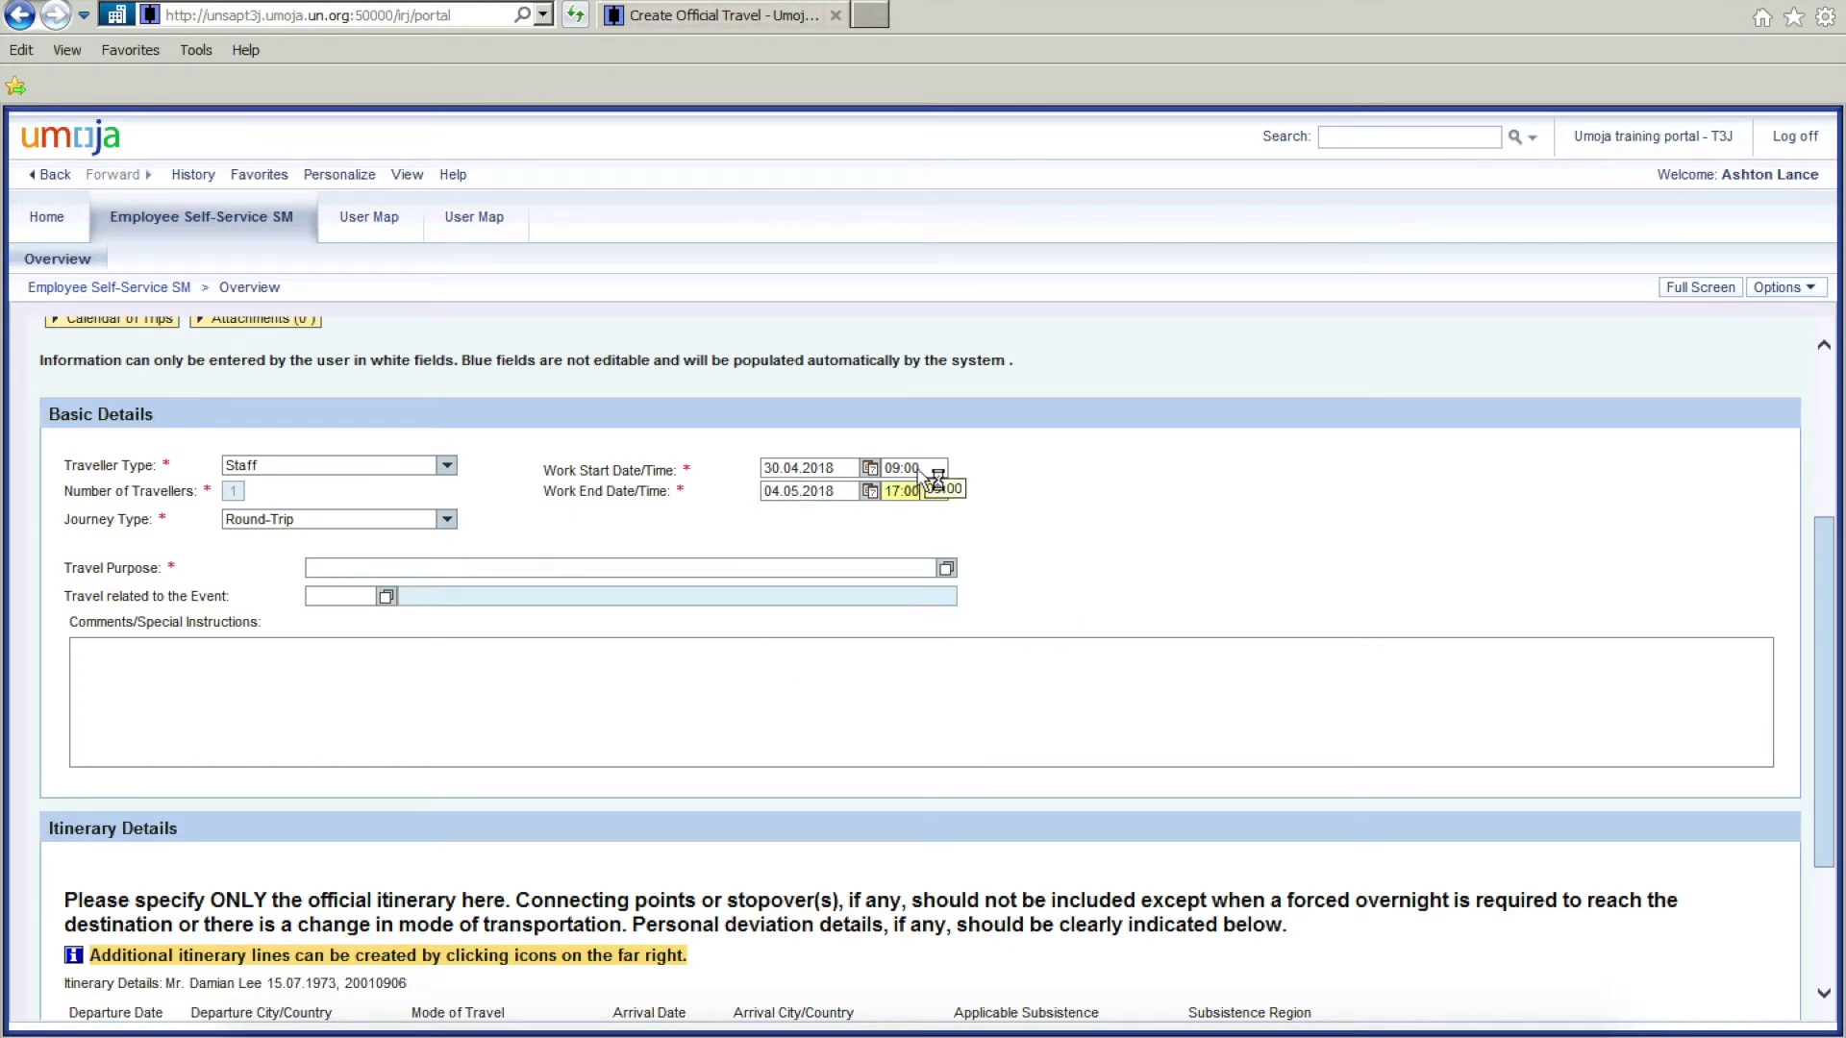
Step: Enter "Review internal project in mission region" as the travel purpose
{"action": "left_click", "coordinate": [459, 570]}
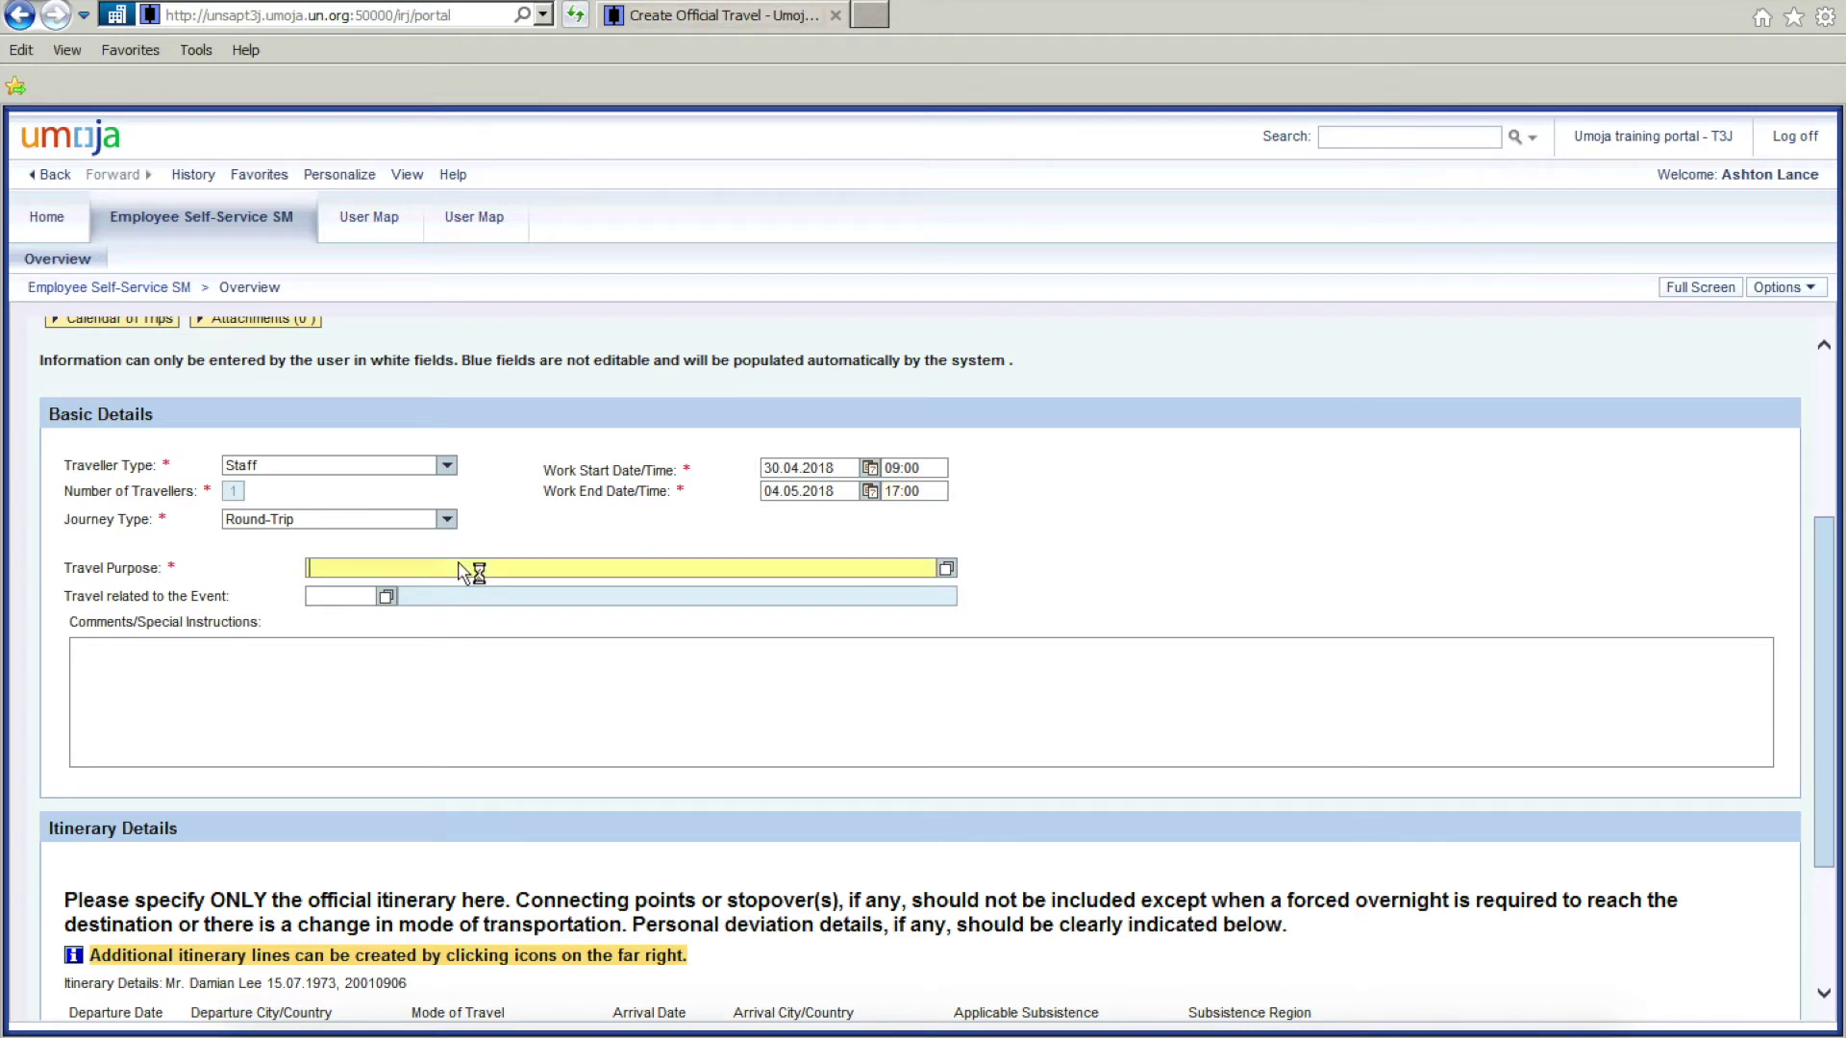
{"action": "type", "text": "Review in"}
{"action": "type", "text": "ternal proj"}
{"action": "type", "text": "ect "}
{"action": "type", "text": "discussion"}
{"action": "type", "text": " region"}
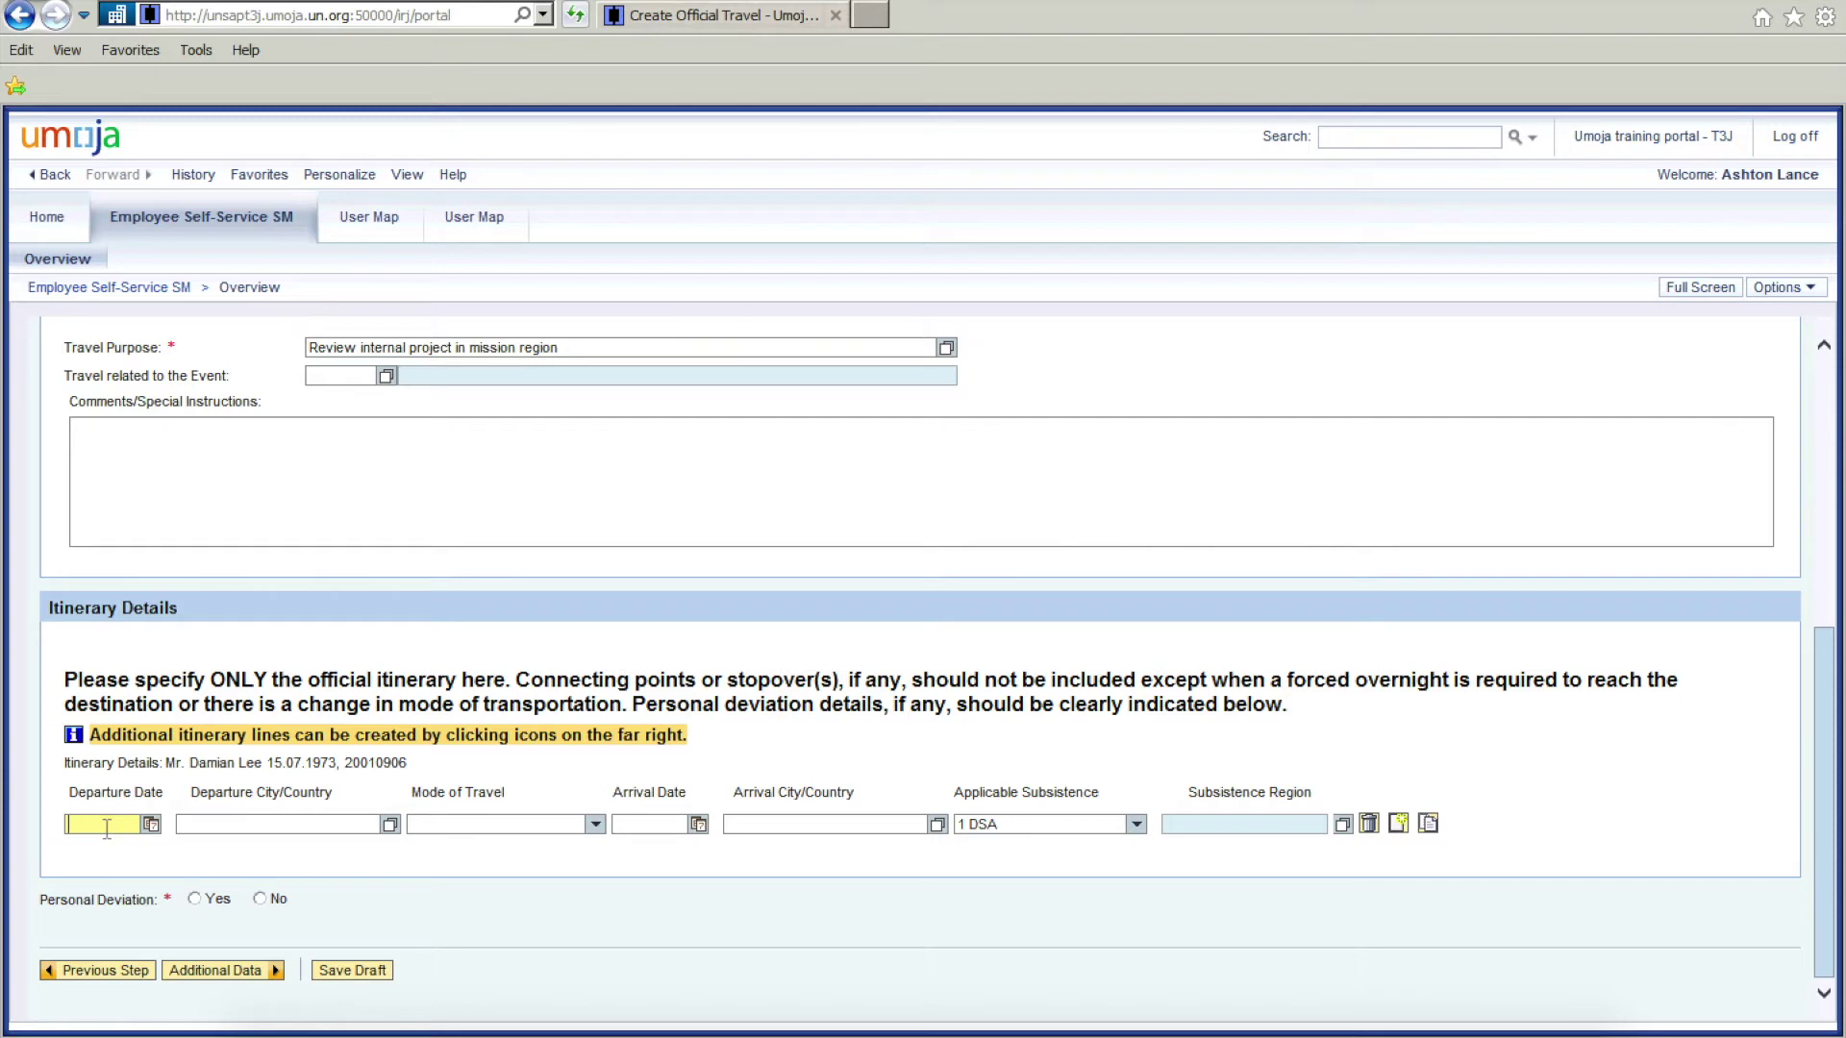
Step: Fill in the itinerary line's departure with date 30.04.2018, city PORT-AU-PRINCE,HAITI and travel mode 06 UN Vehicle
{"action": "type", "text": "30.04.2018"}
{"action": "left_click", "coordinate": [241, 828]}
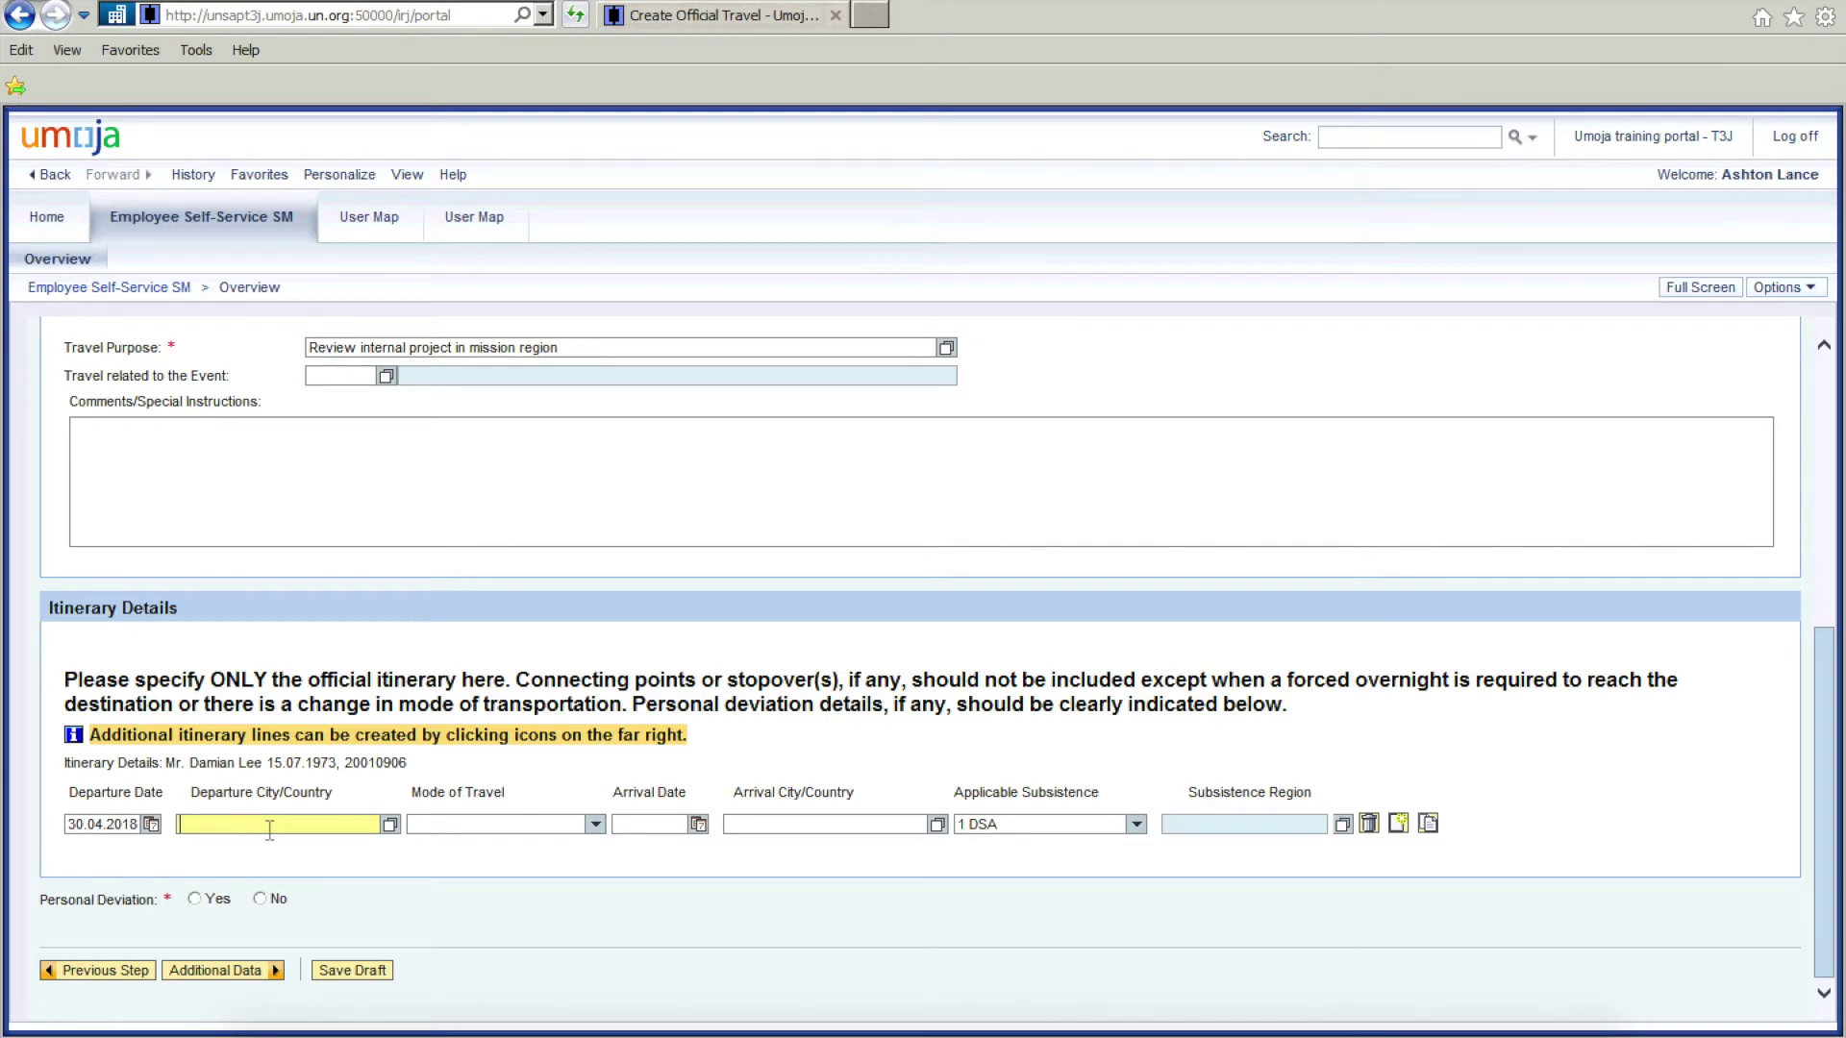
{"action": "type", "text": "Port-au"}
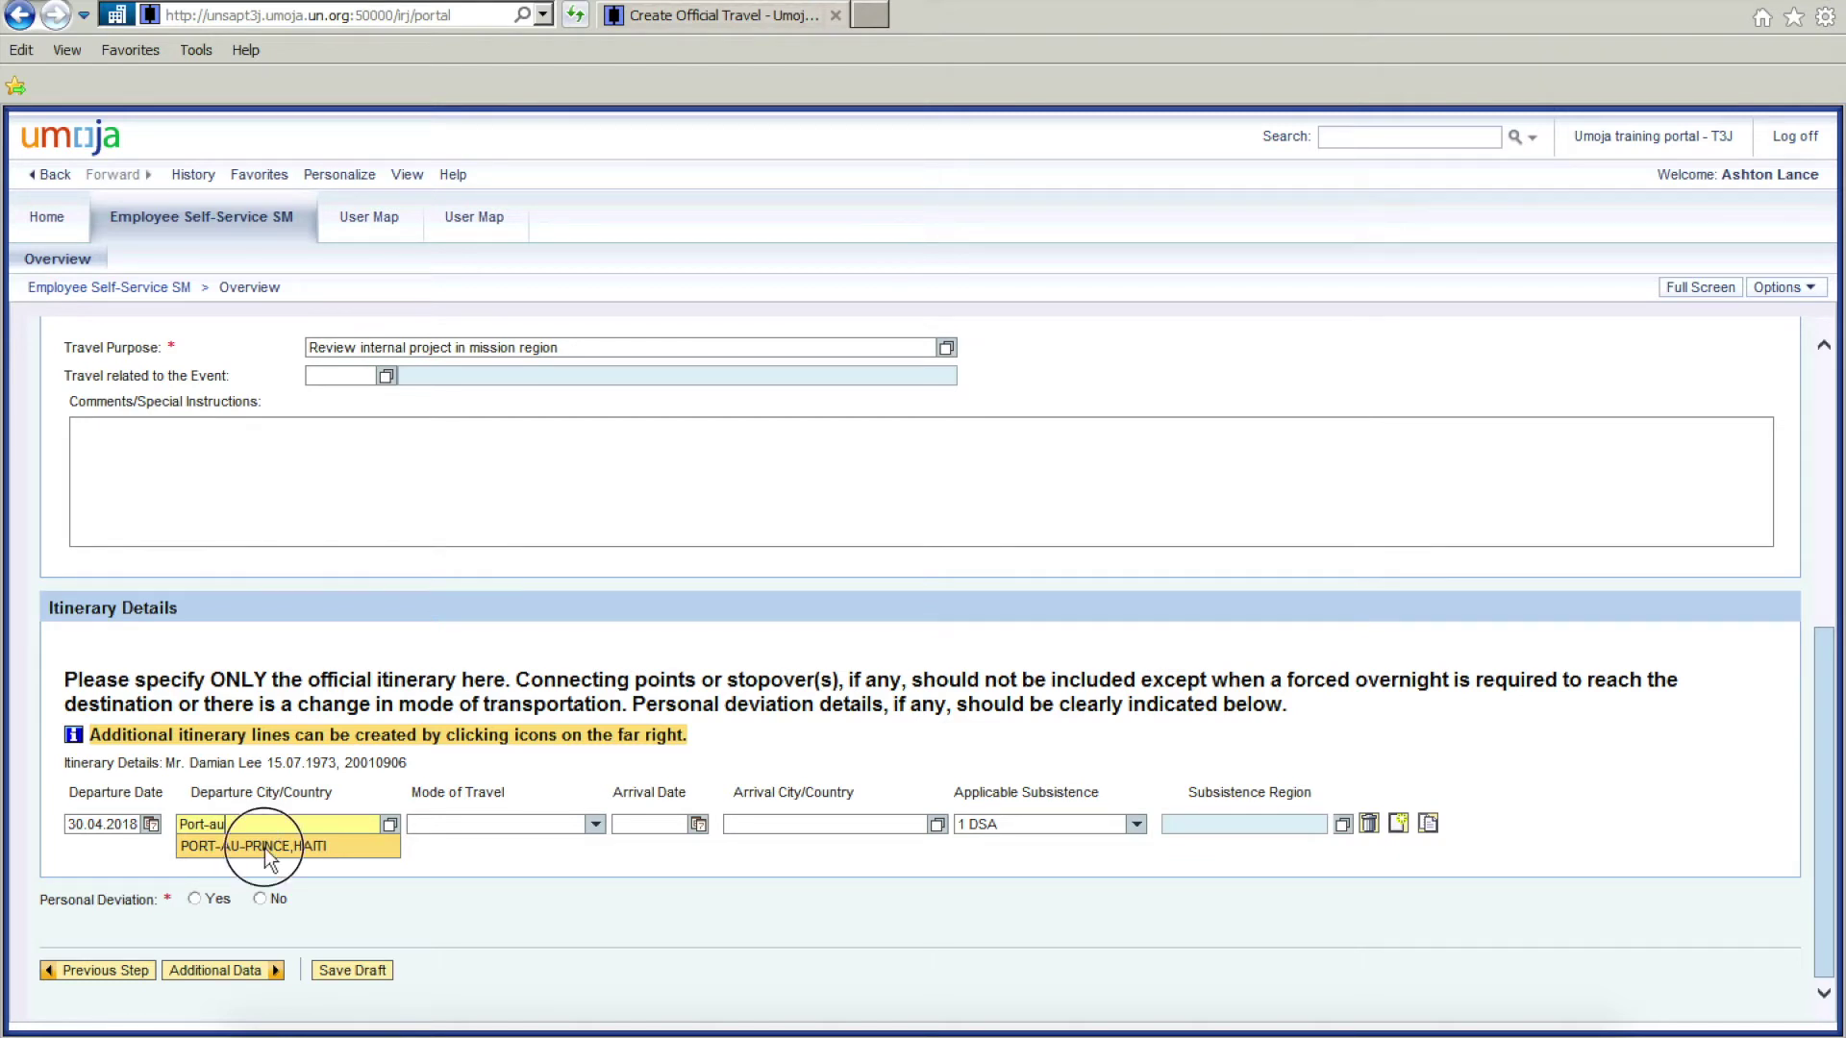
{"action": "left_click", "coordinate": [264, 848]}
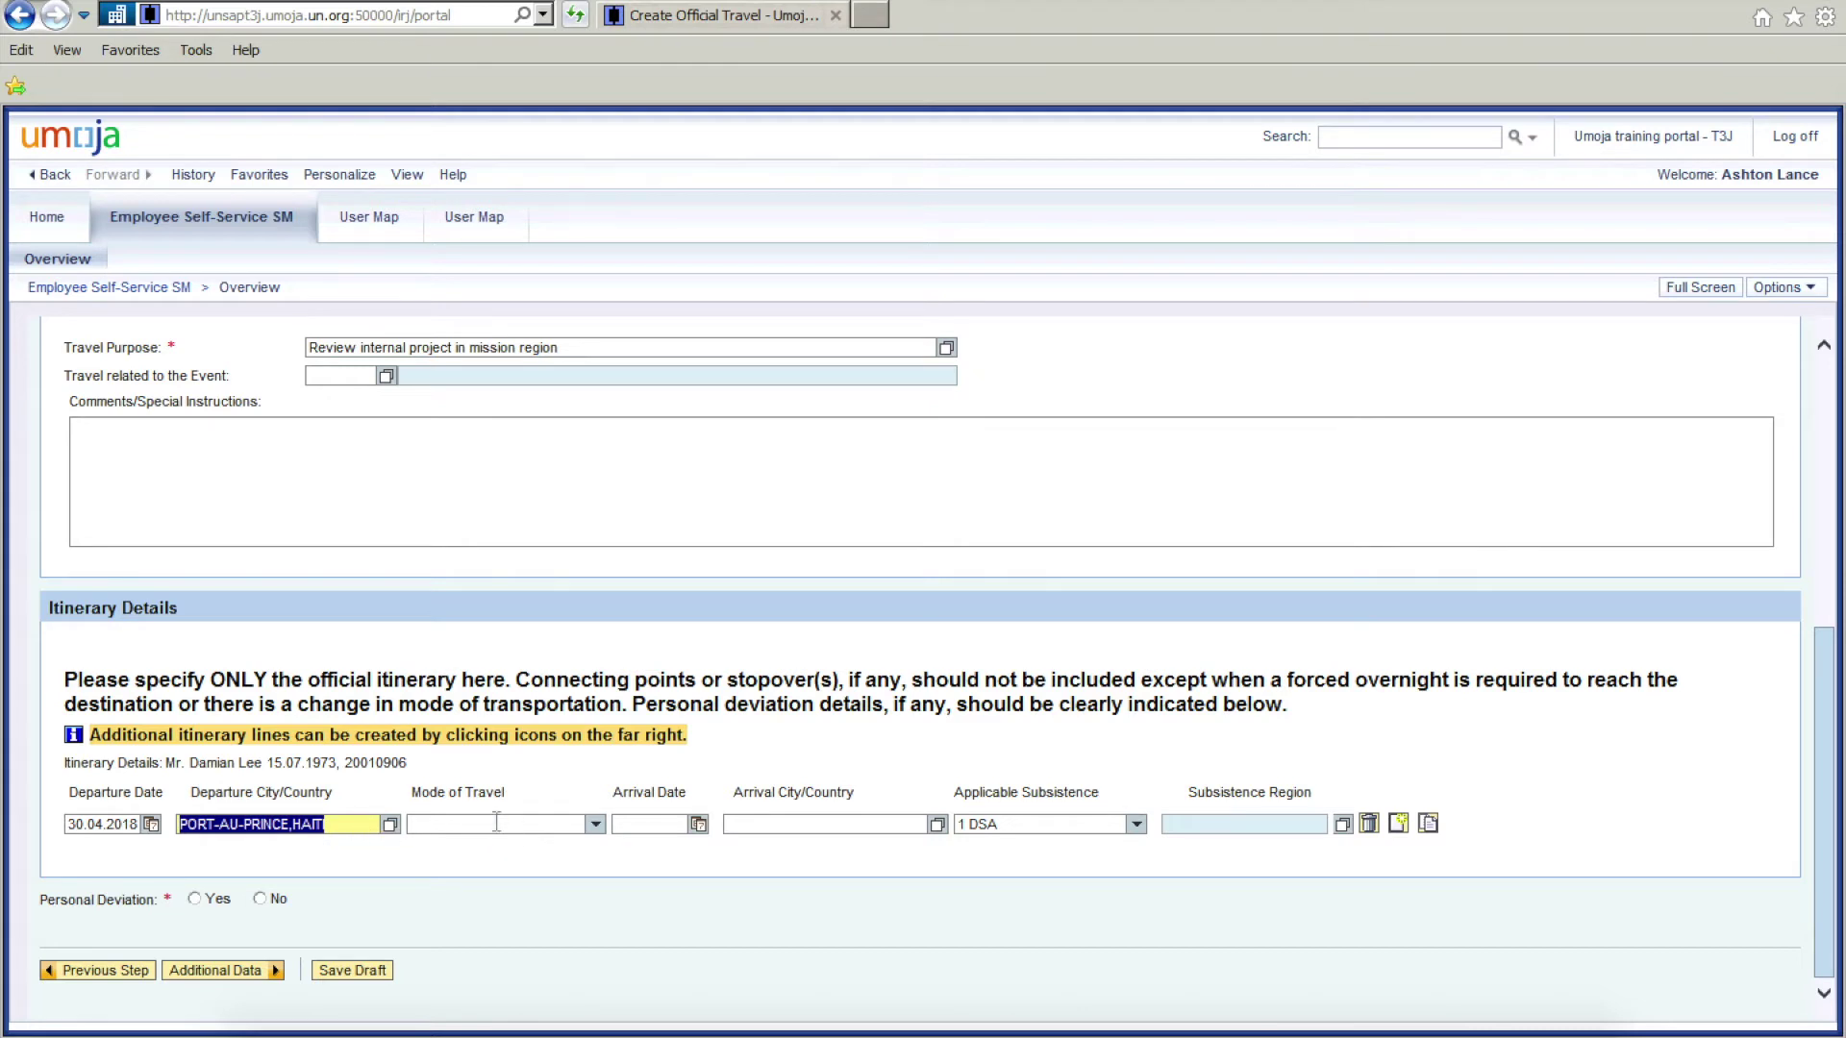
{"action": "left_click", "coordinate": [596, 824]}
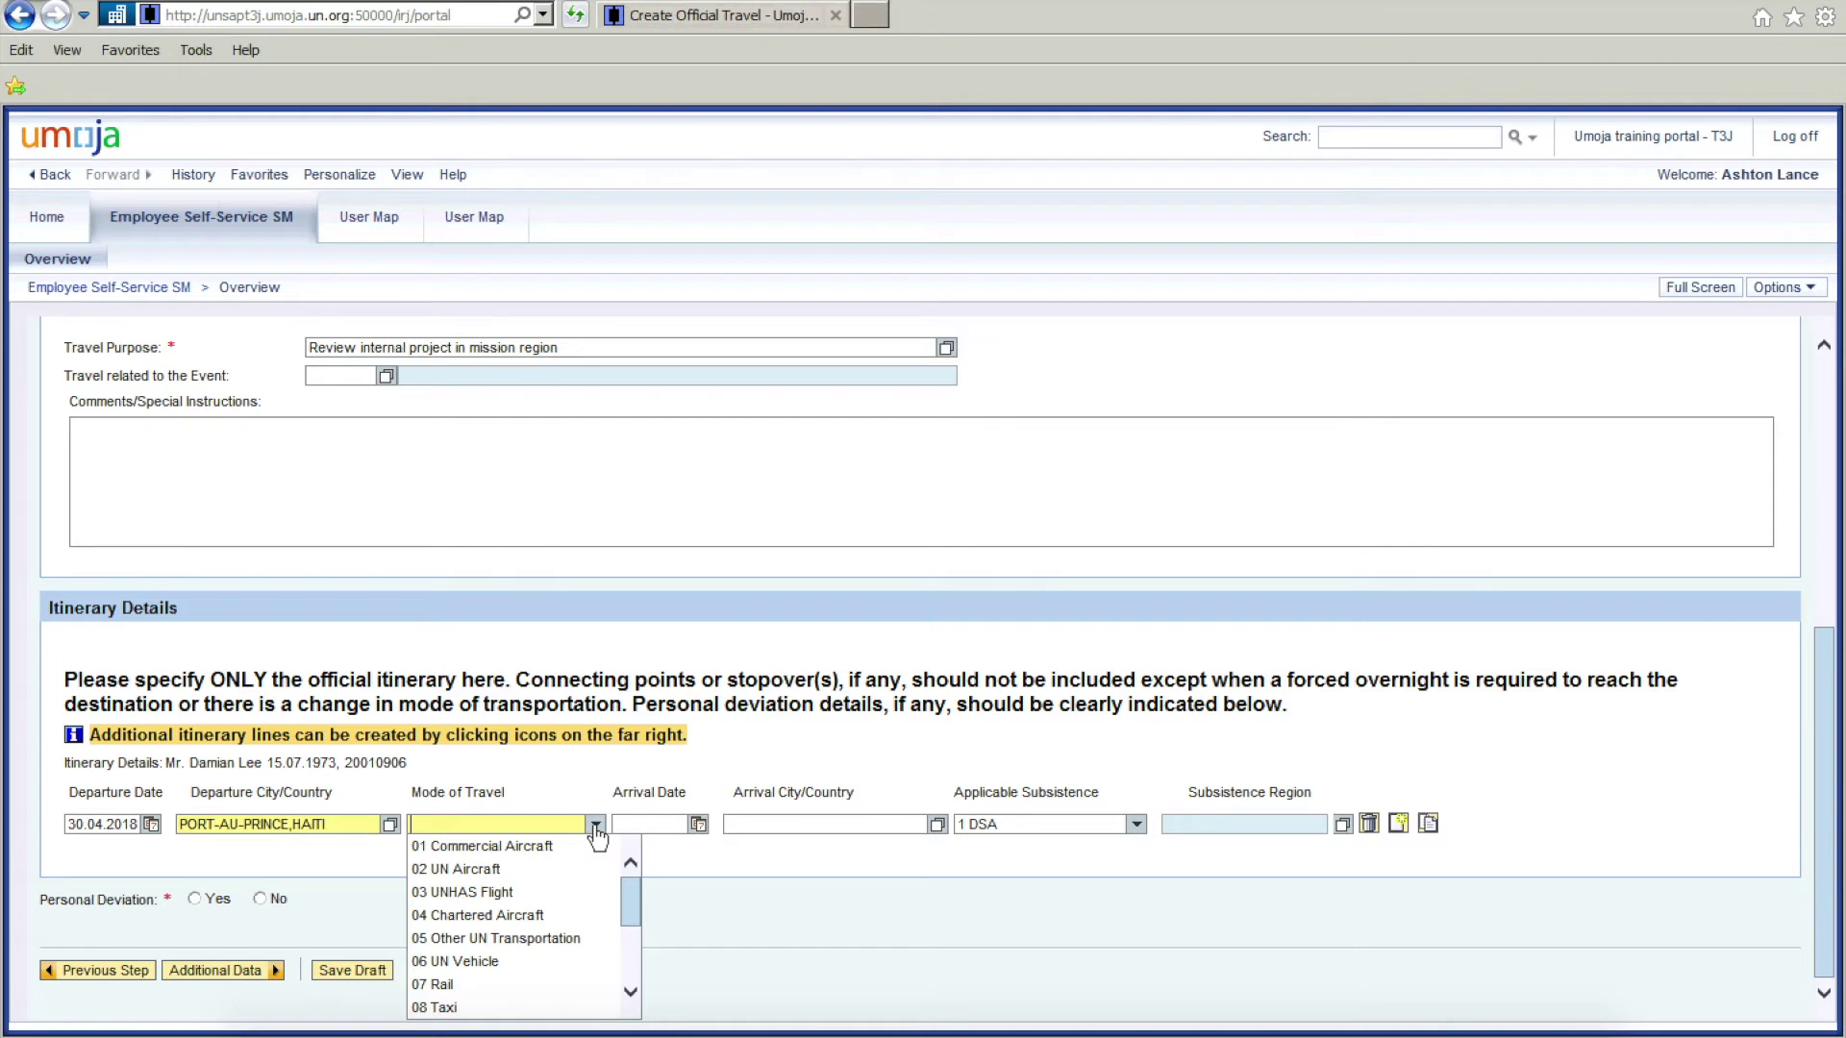
{"action": "left_click", "coordinate": [478, 961]}
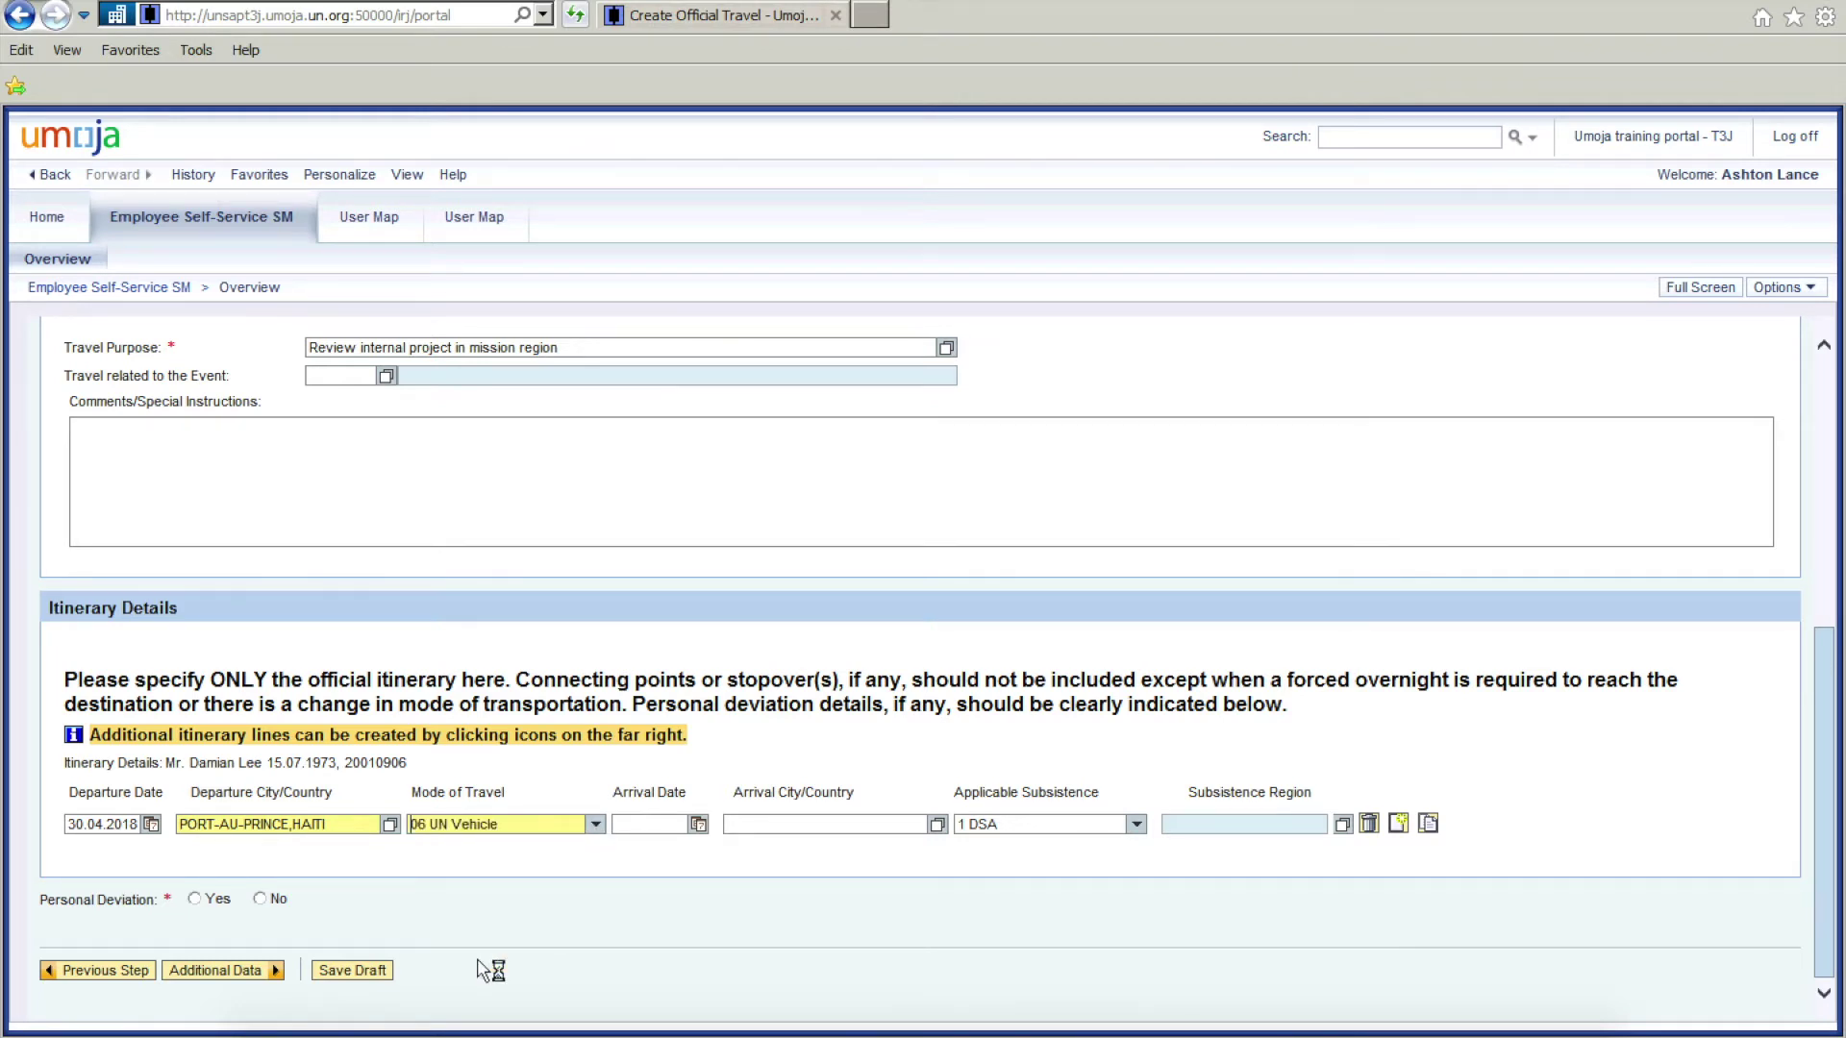
{"action": "left_click", "coordinate": [650, 825]}
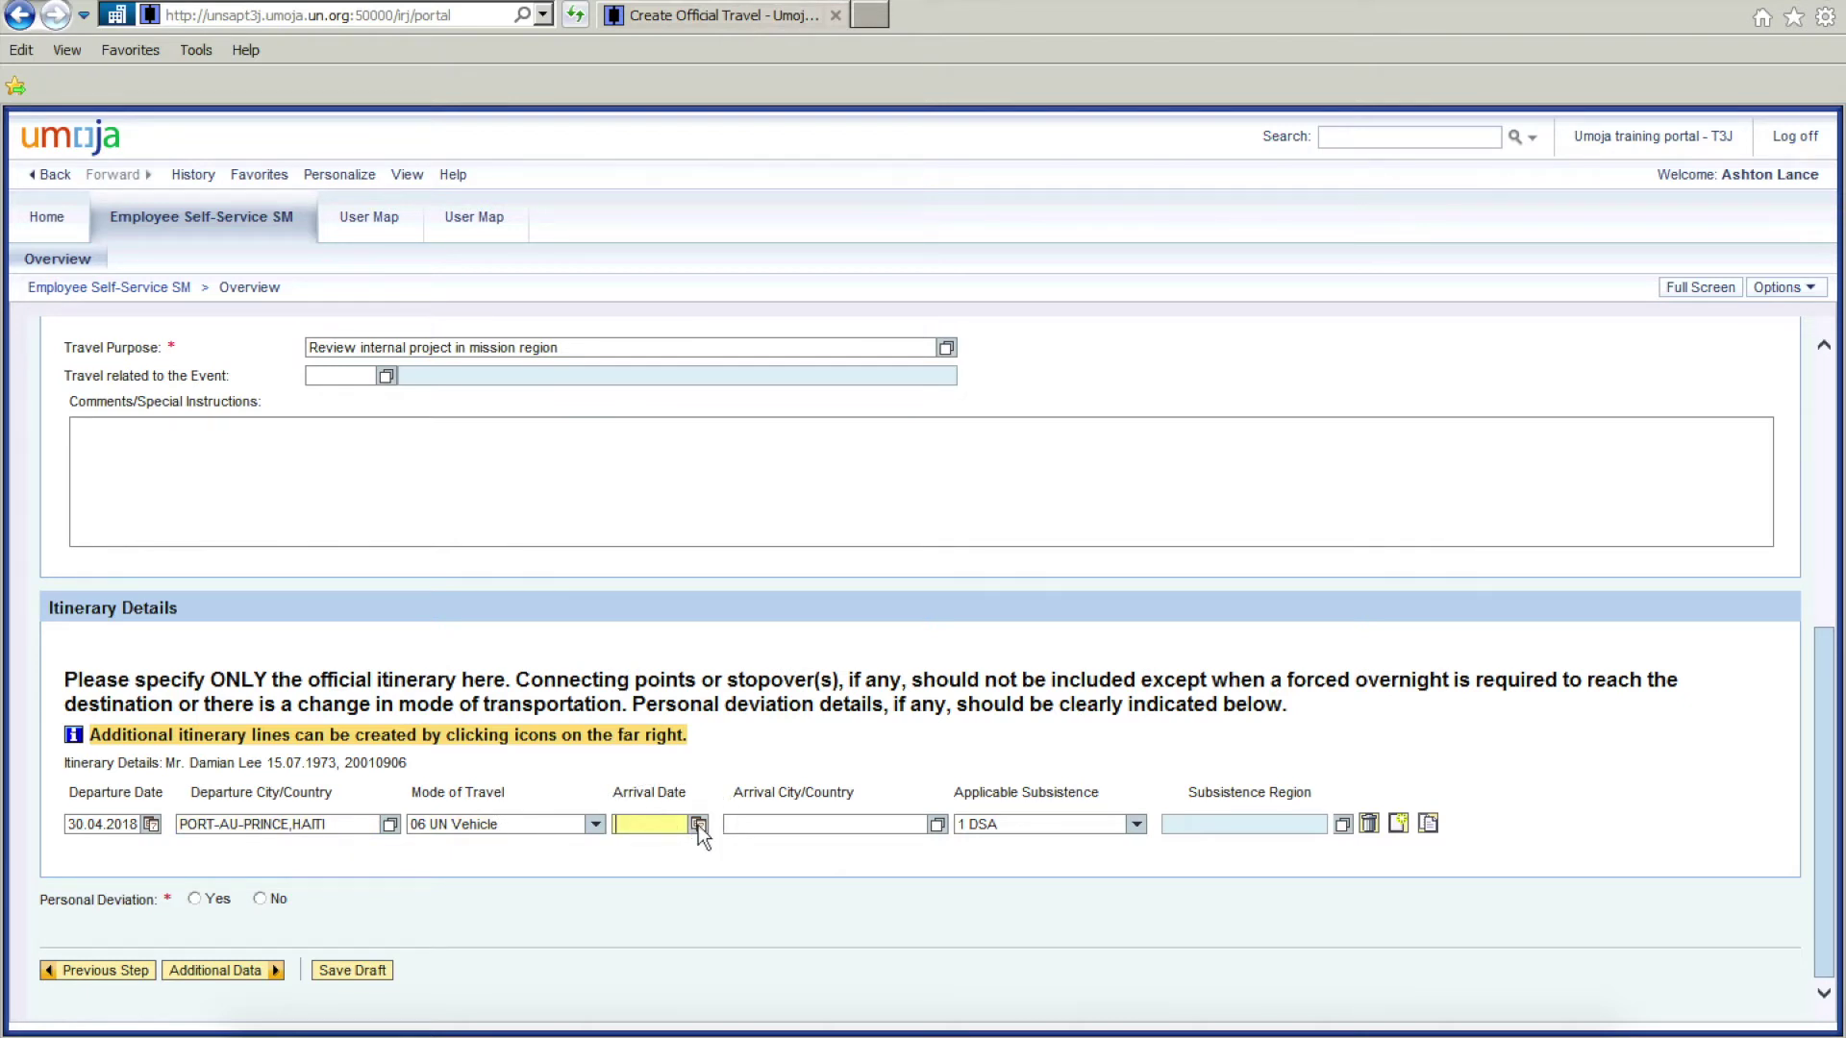
{"action": "left_click", "coordinate": [698, 825]}
{"action": "left_click", "coordinate": [645, 847]}
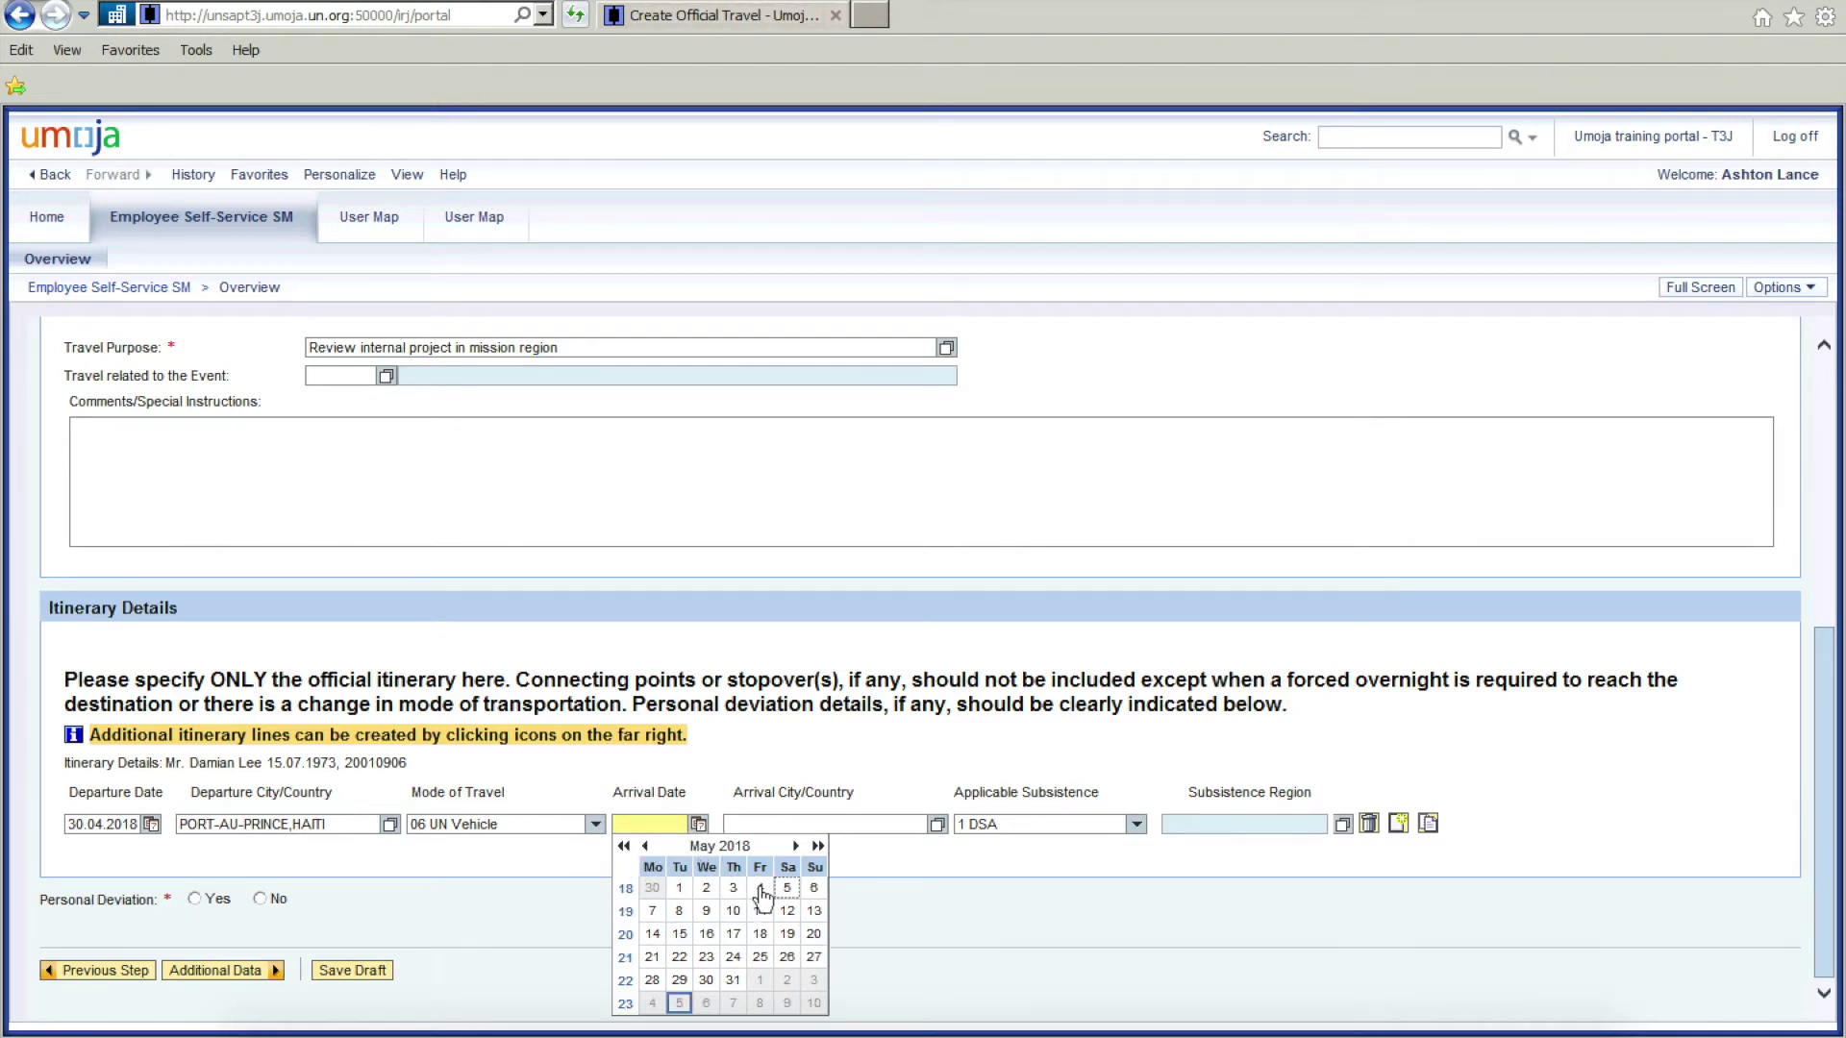
{"action": "left_click", "coordinate": [760, 887]}
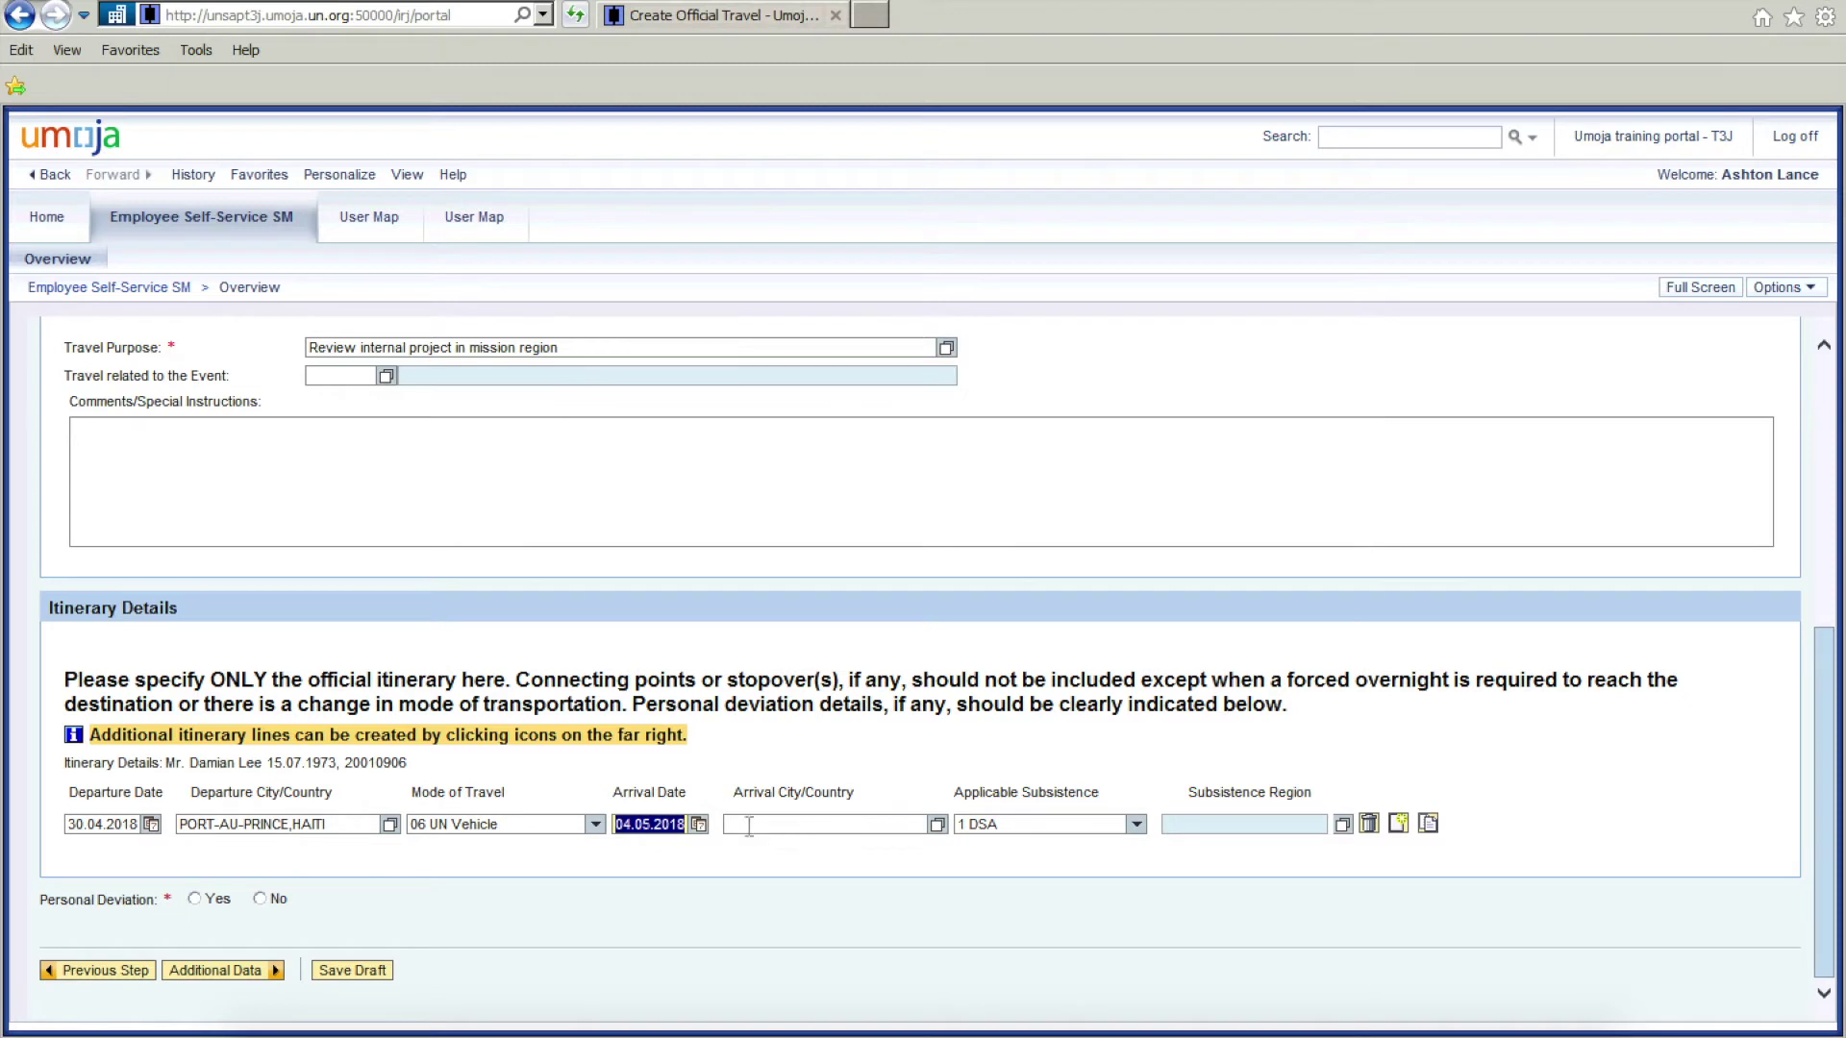
{"action": "double_click", "coordinate": [668, 828]}
{"action": "key", "text": "Delete"}
Step: Set the itinerary line's arrival date to 30.04.2018
{"action": "left_click", "coordinate": [698, 825]}
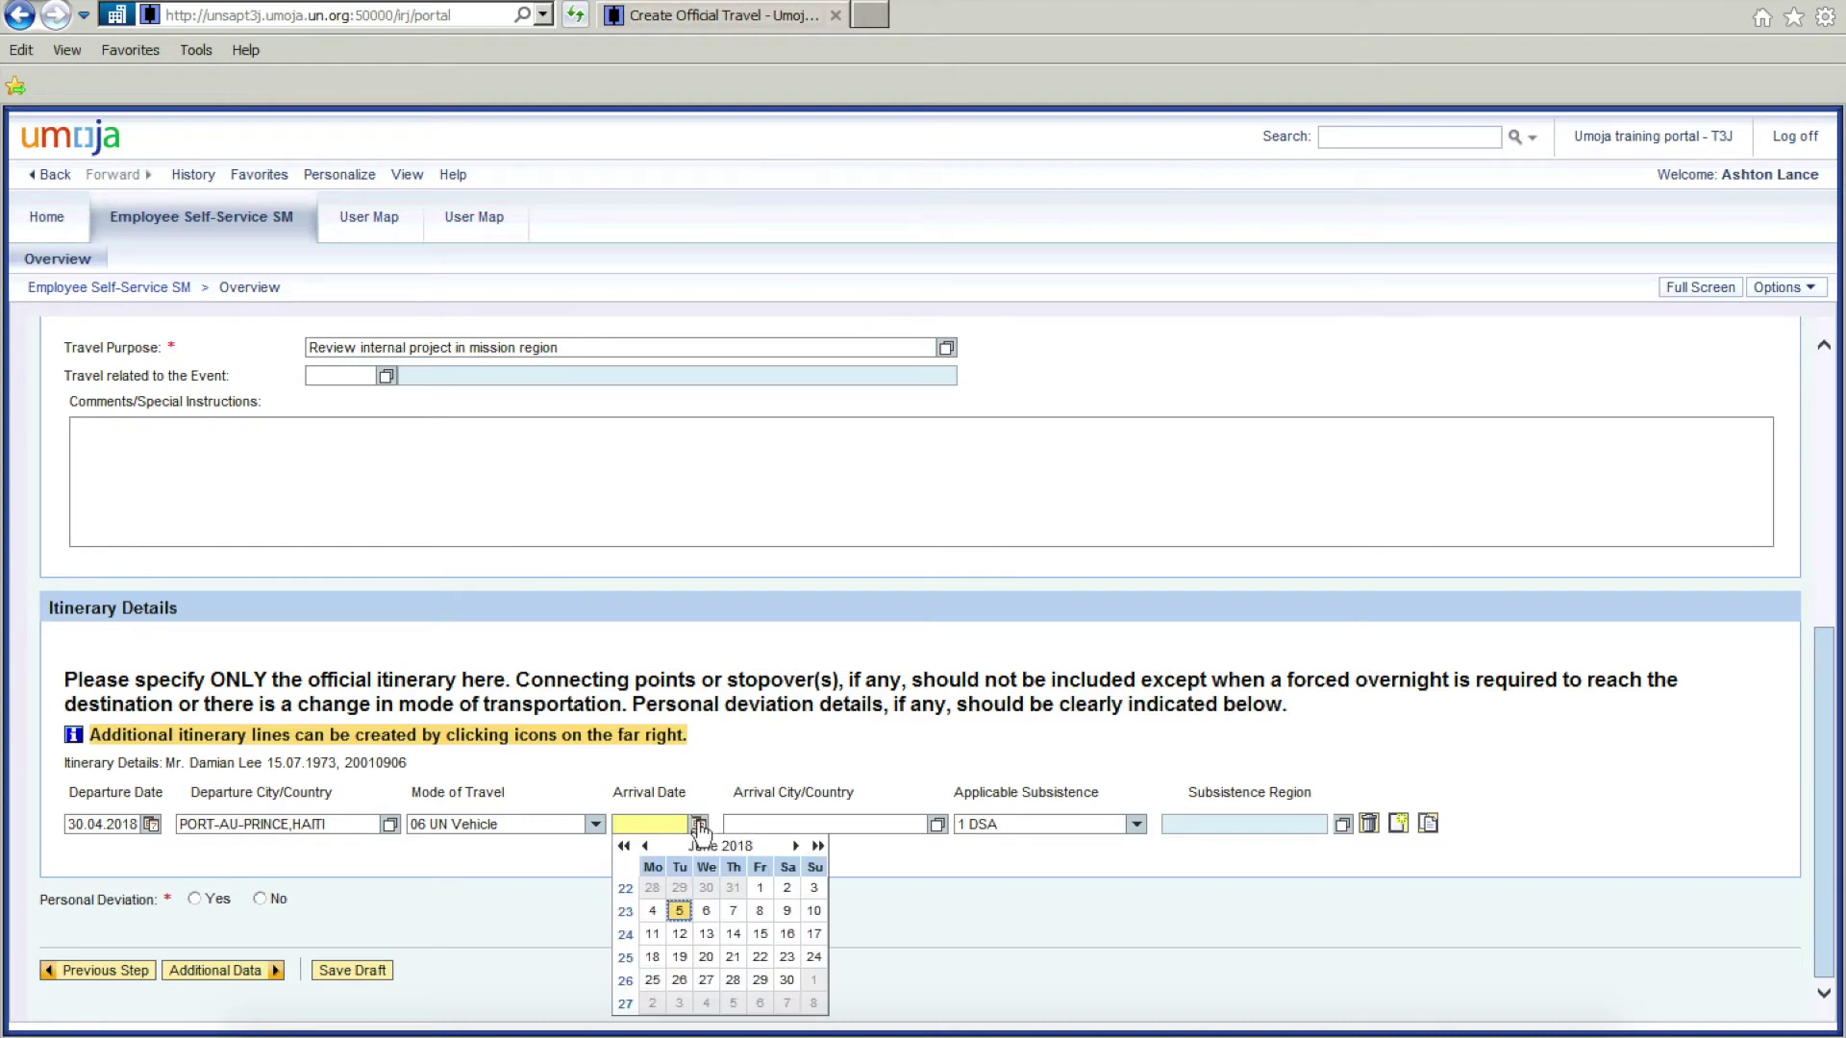
{"action": "left_click", "coordinate": [645, 847]}
{"action": "left_click", "coordinate": [645, 846]}
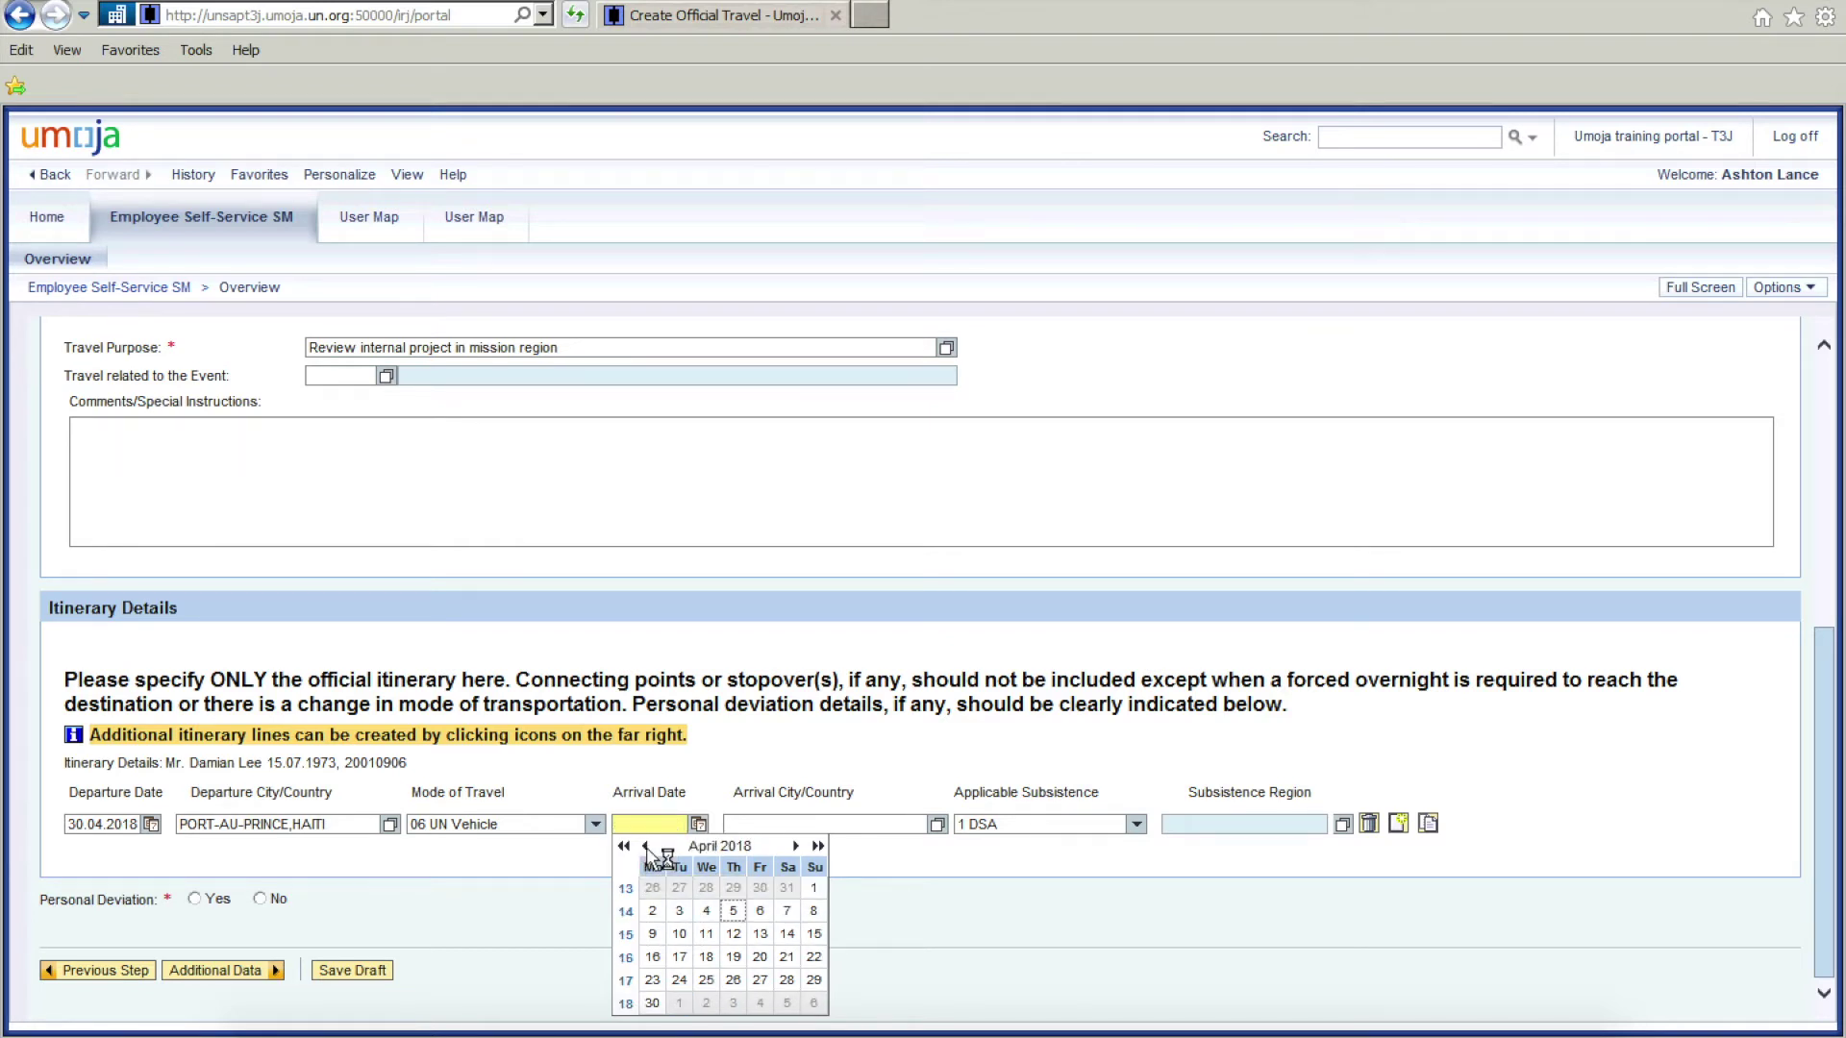
{"action": "left_click", "coordinate": [653, 1002]}
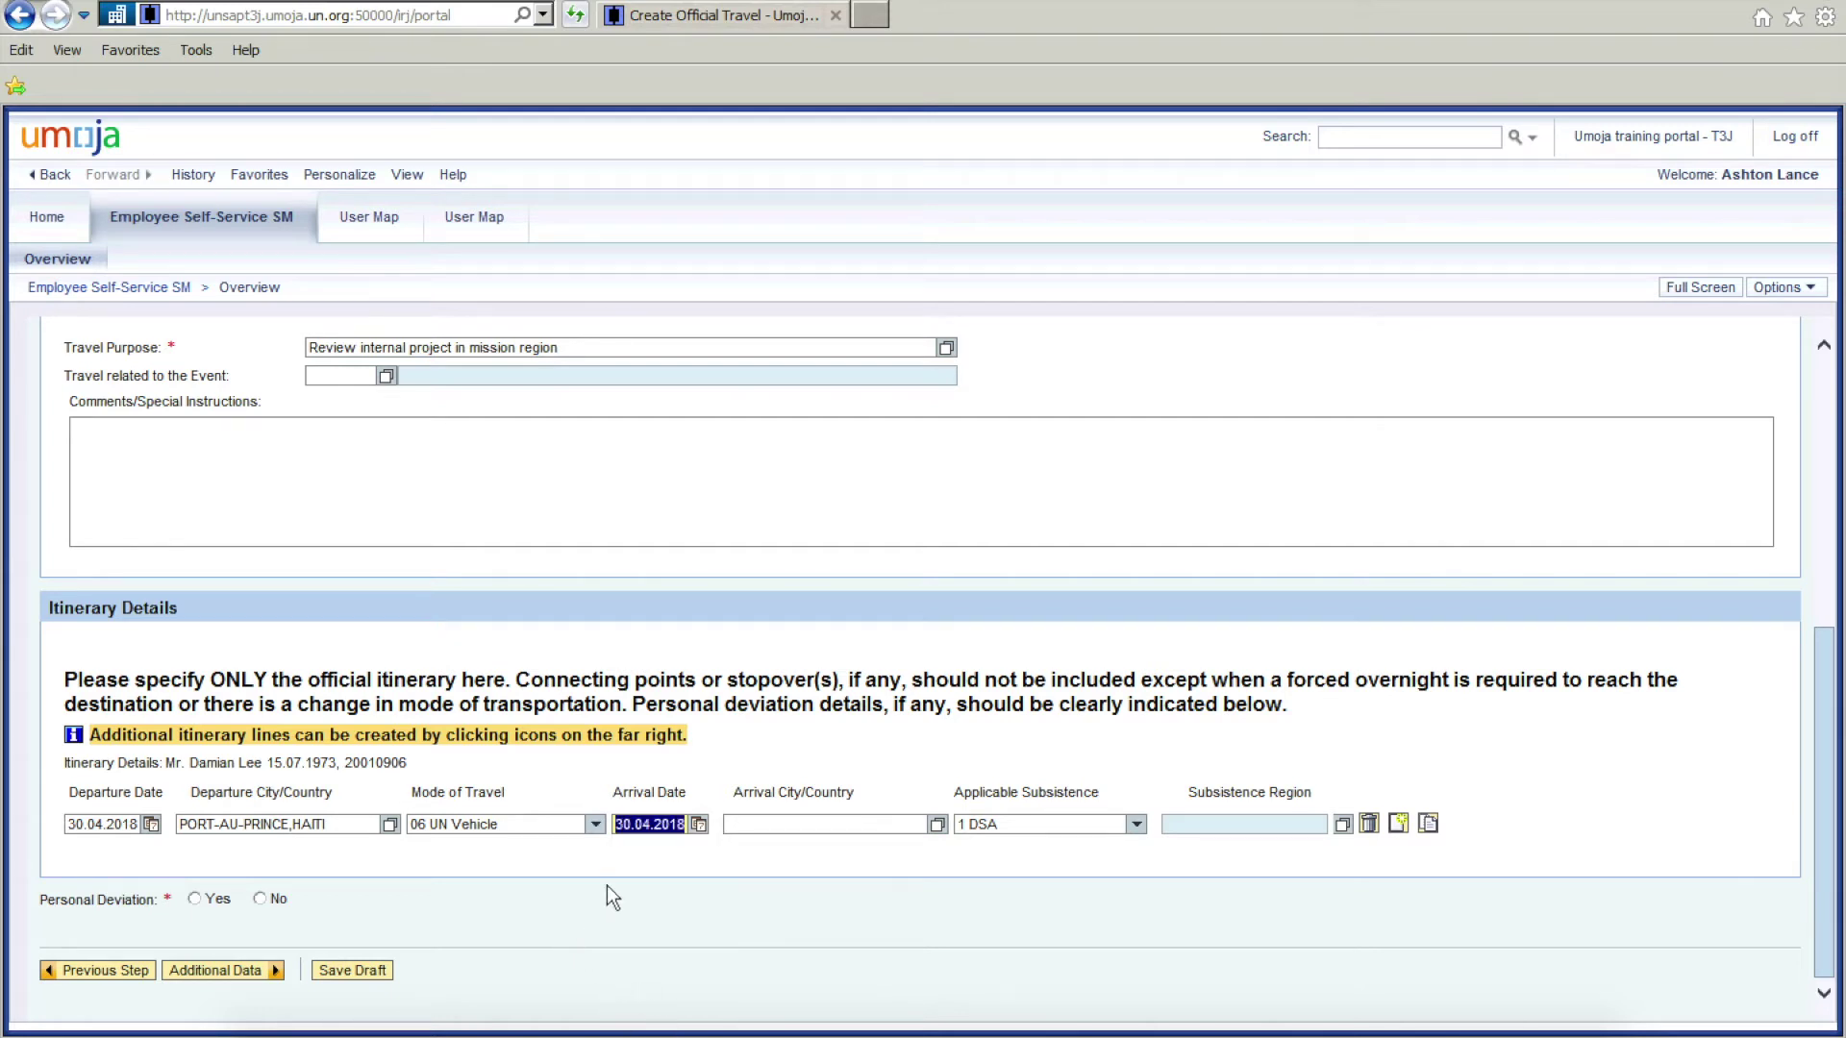
Step: Search the city list for "Cap" and set the itinerary line's arrival city to CAP HAITIEN,HAITI
{"action": "left_click", "coordinate": [788, 823]}
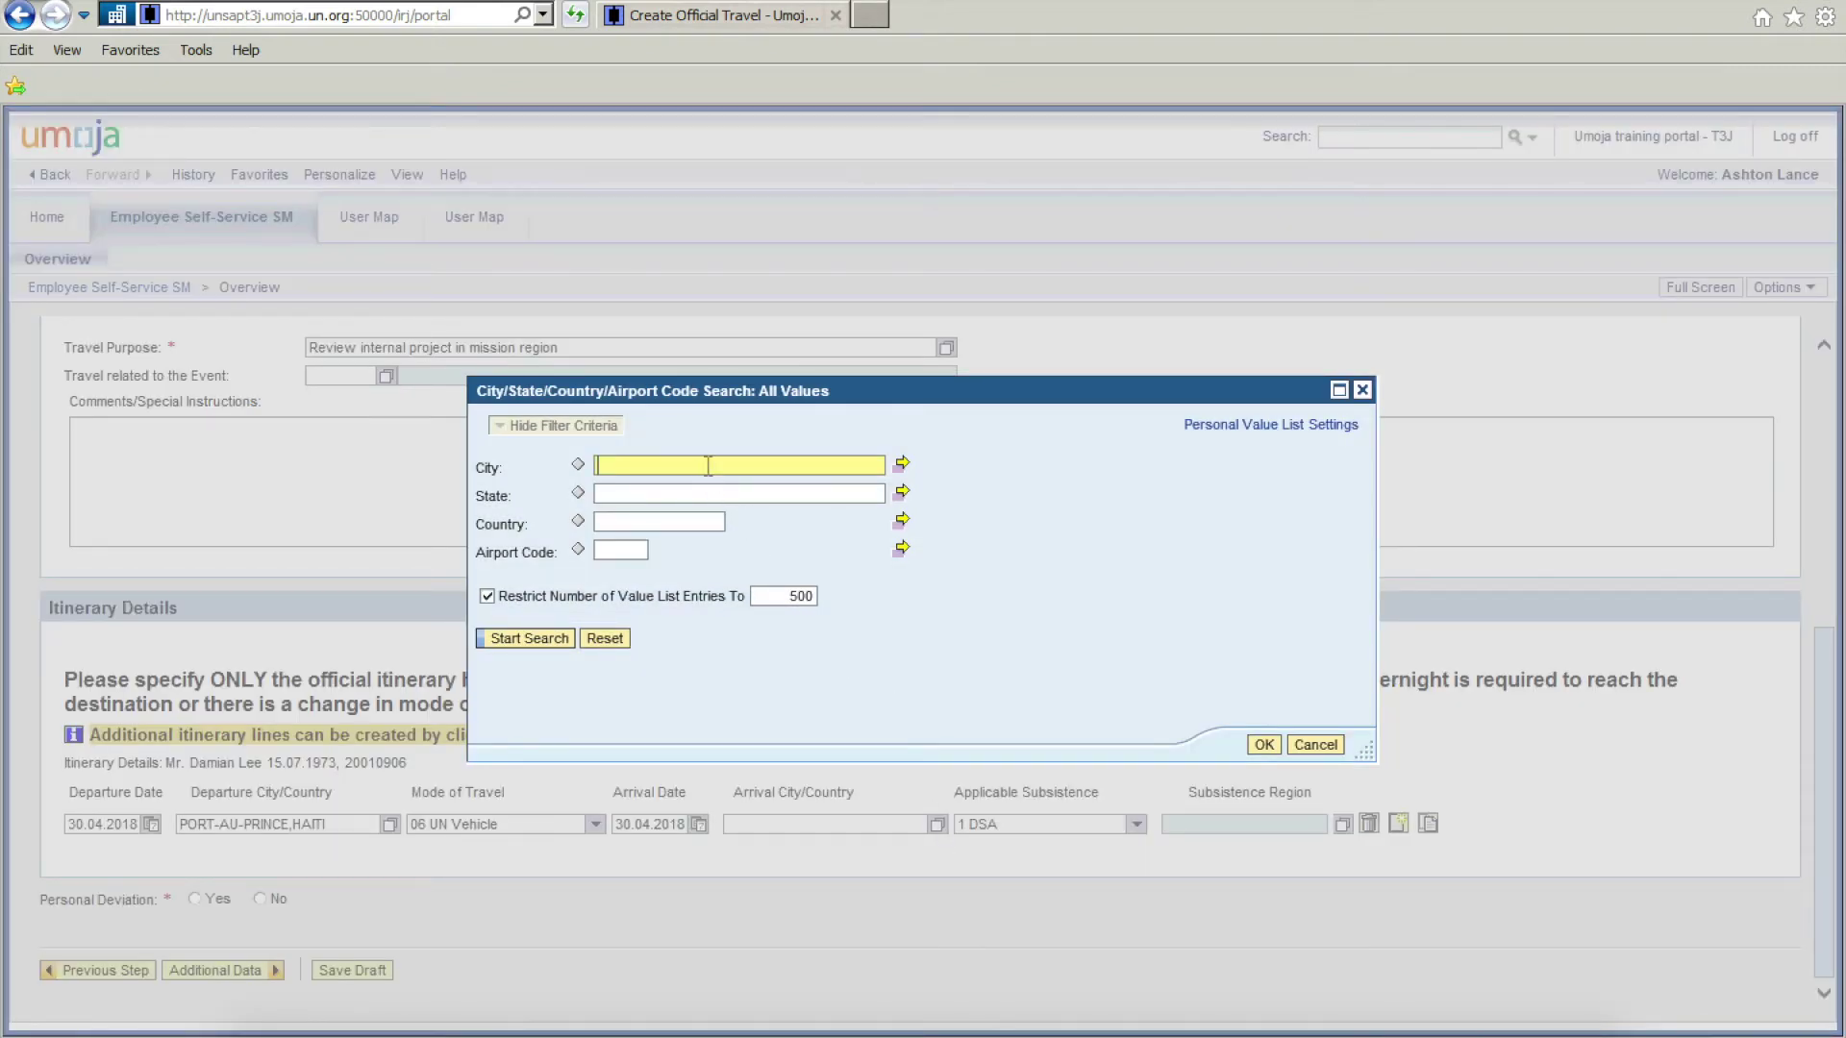
{"action": "type", "text": "Cap Jaite"}
{"action": "key", "text": "BackSpace"}
{"action": "key", "text": "BackSpace"}
{"action": "key", "text": "BackSpace"}
{"action": "key", "text": "BackSpace"}
{"action": "key", "text": "BackSpace"}
{"action": "key", "text": "BackSpace"}
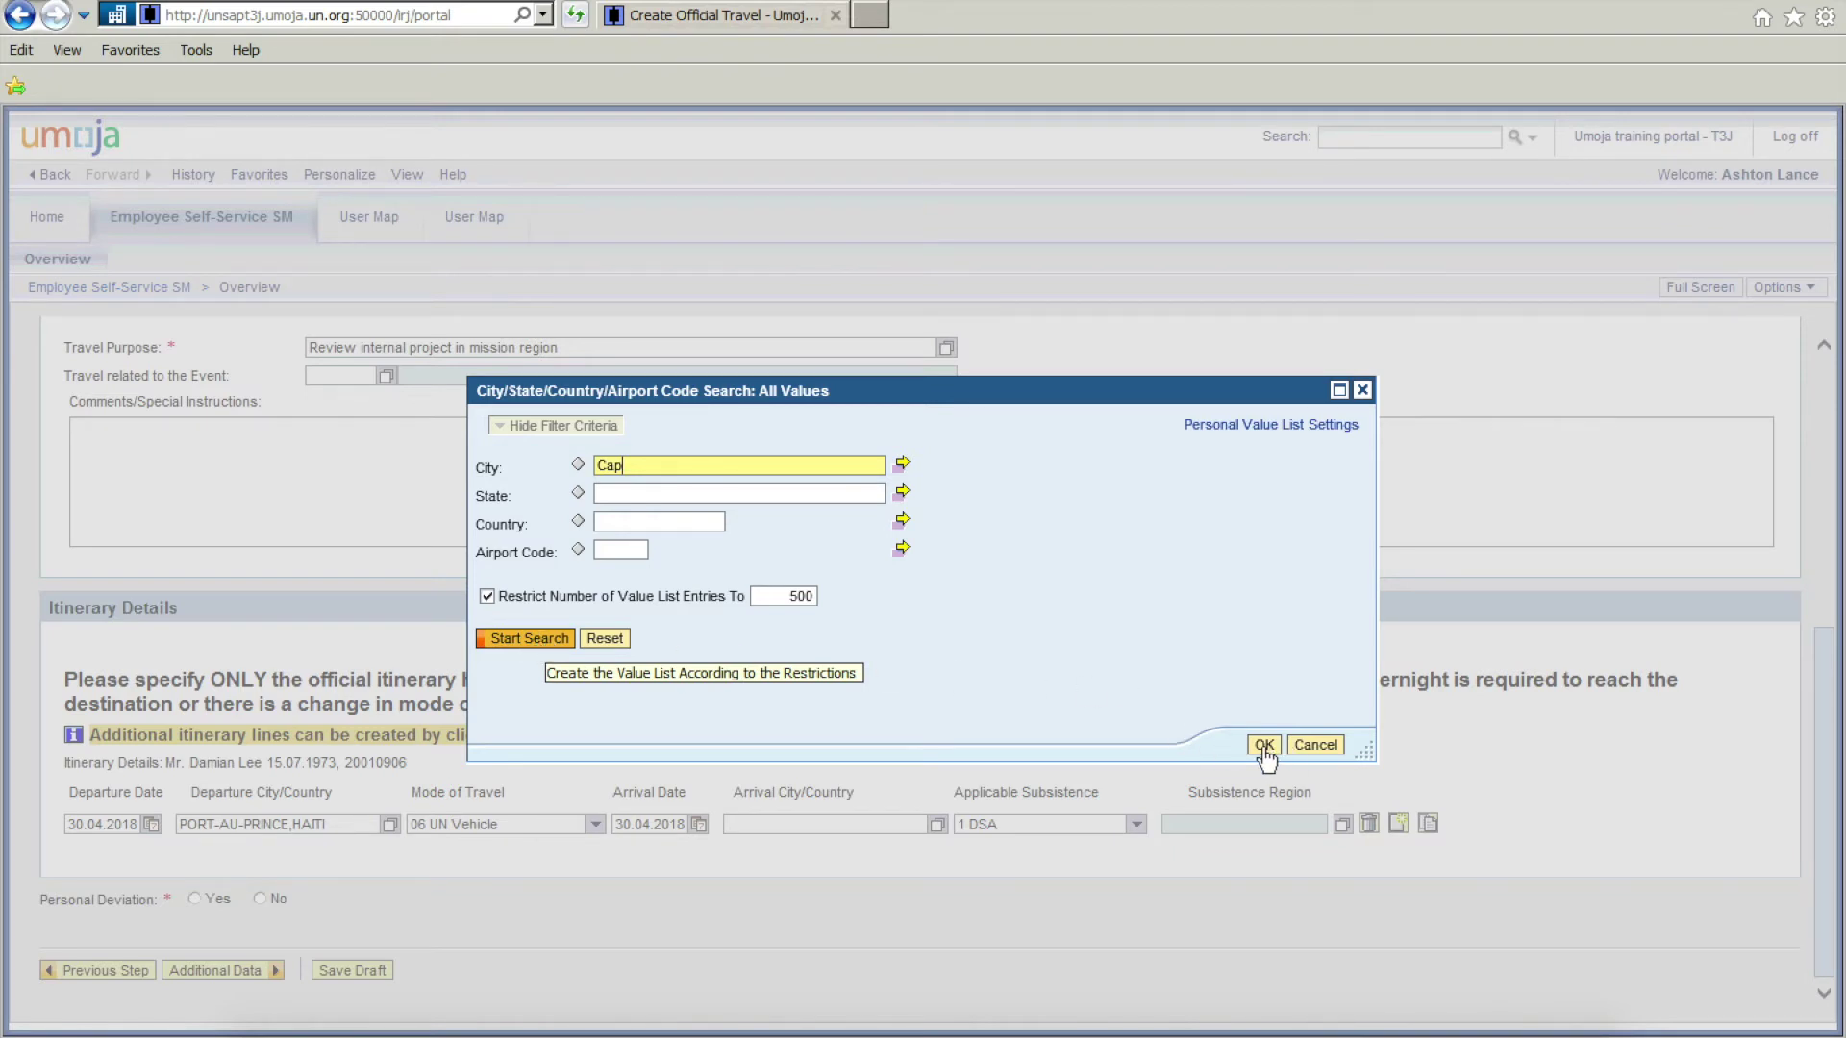
{"action": "left_click", "coordinate": [522, 640]}
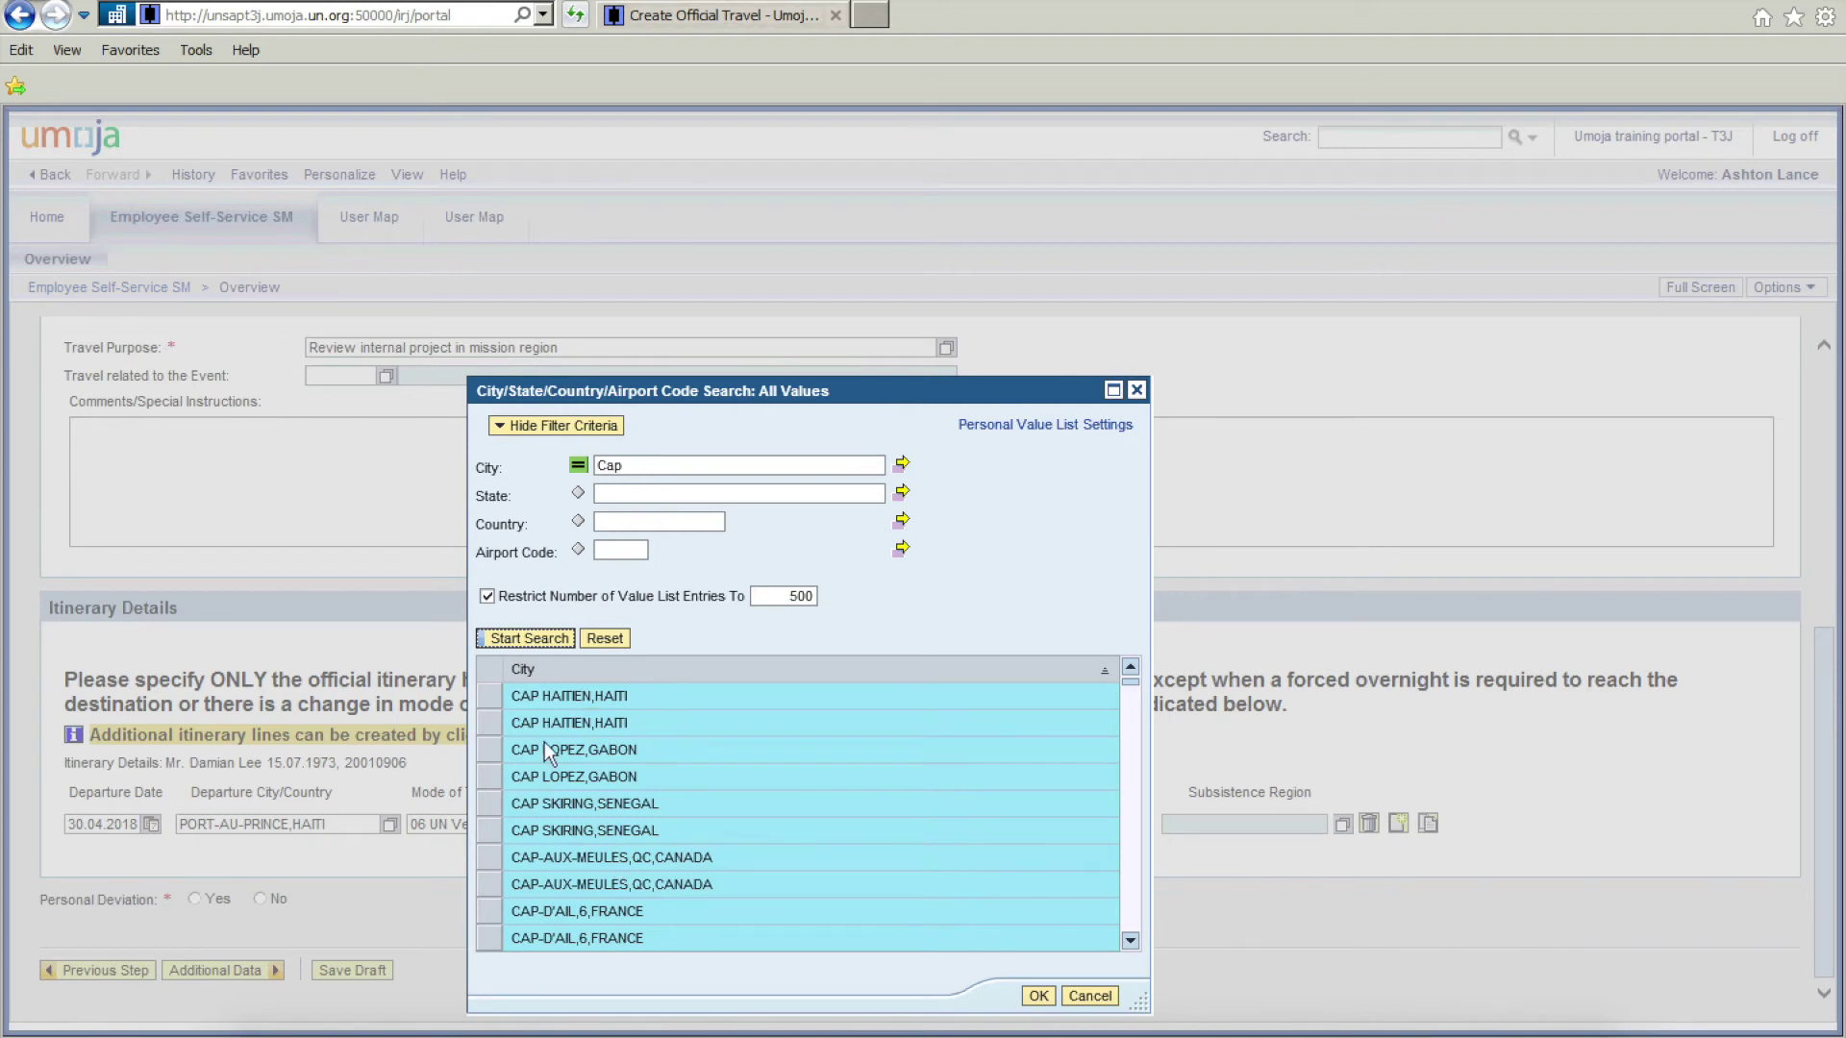
{"action": "left_click", "coordinate": [489, 696]}
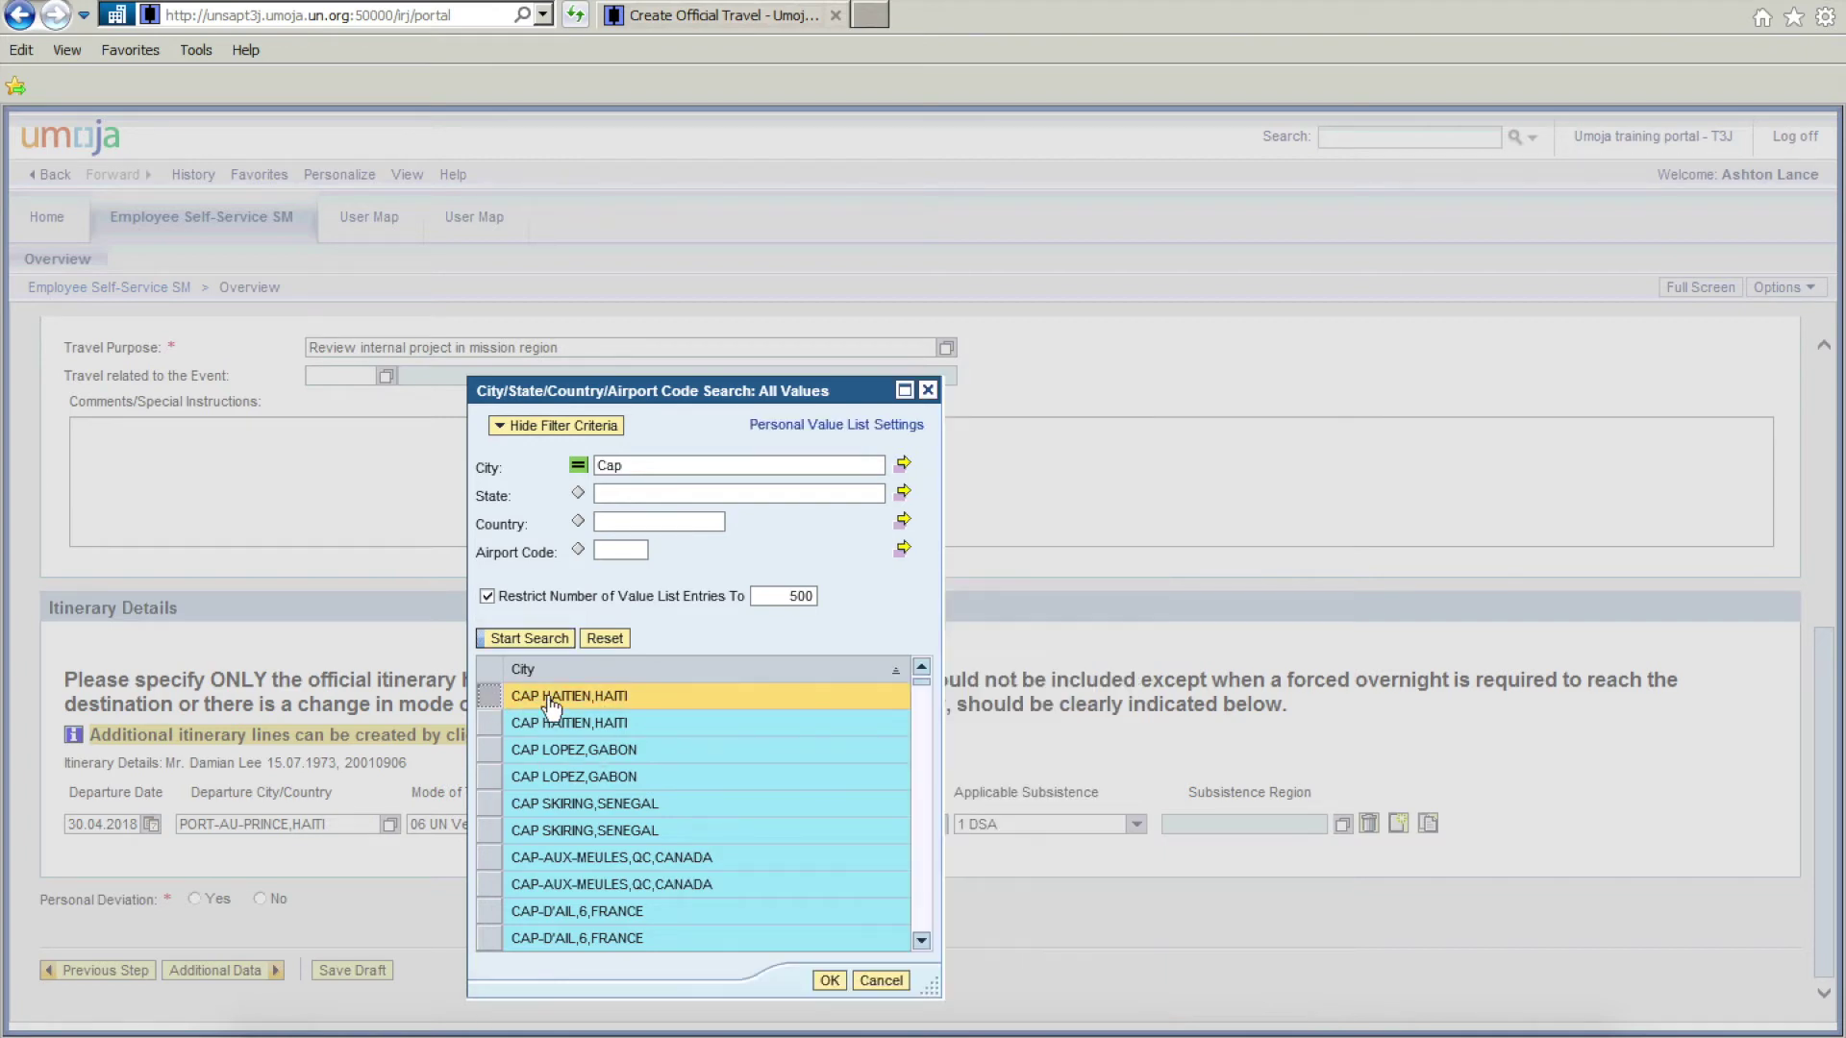
{"action": "left_click", "coordinate": [830, 983]}
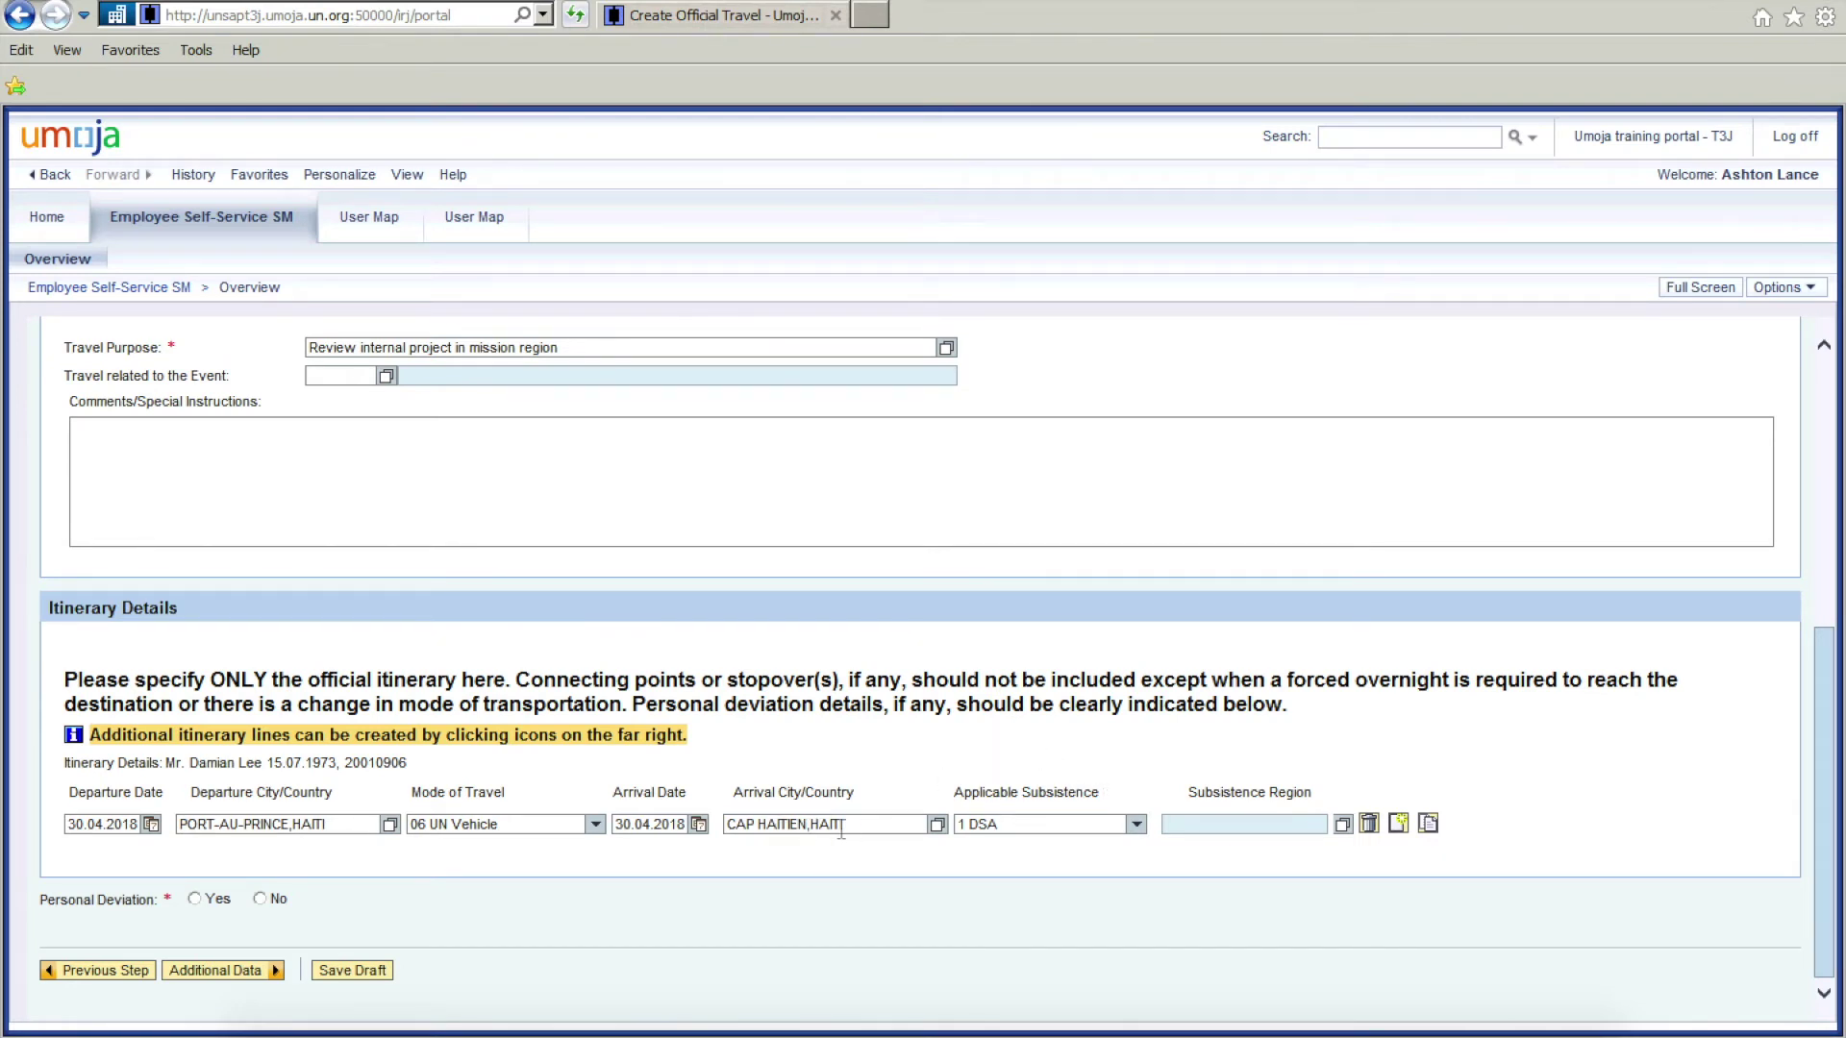
Step: Set the itinerary line's applicable subsistence to 1 DSA and its subsistence region to R021 Cap Haitien and Jacmel
{"action": "left_click", "coordinate": [1137, 825]}
{"action": "left_click", "coordinate": [1136, 825]}
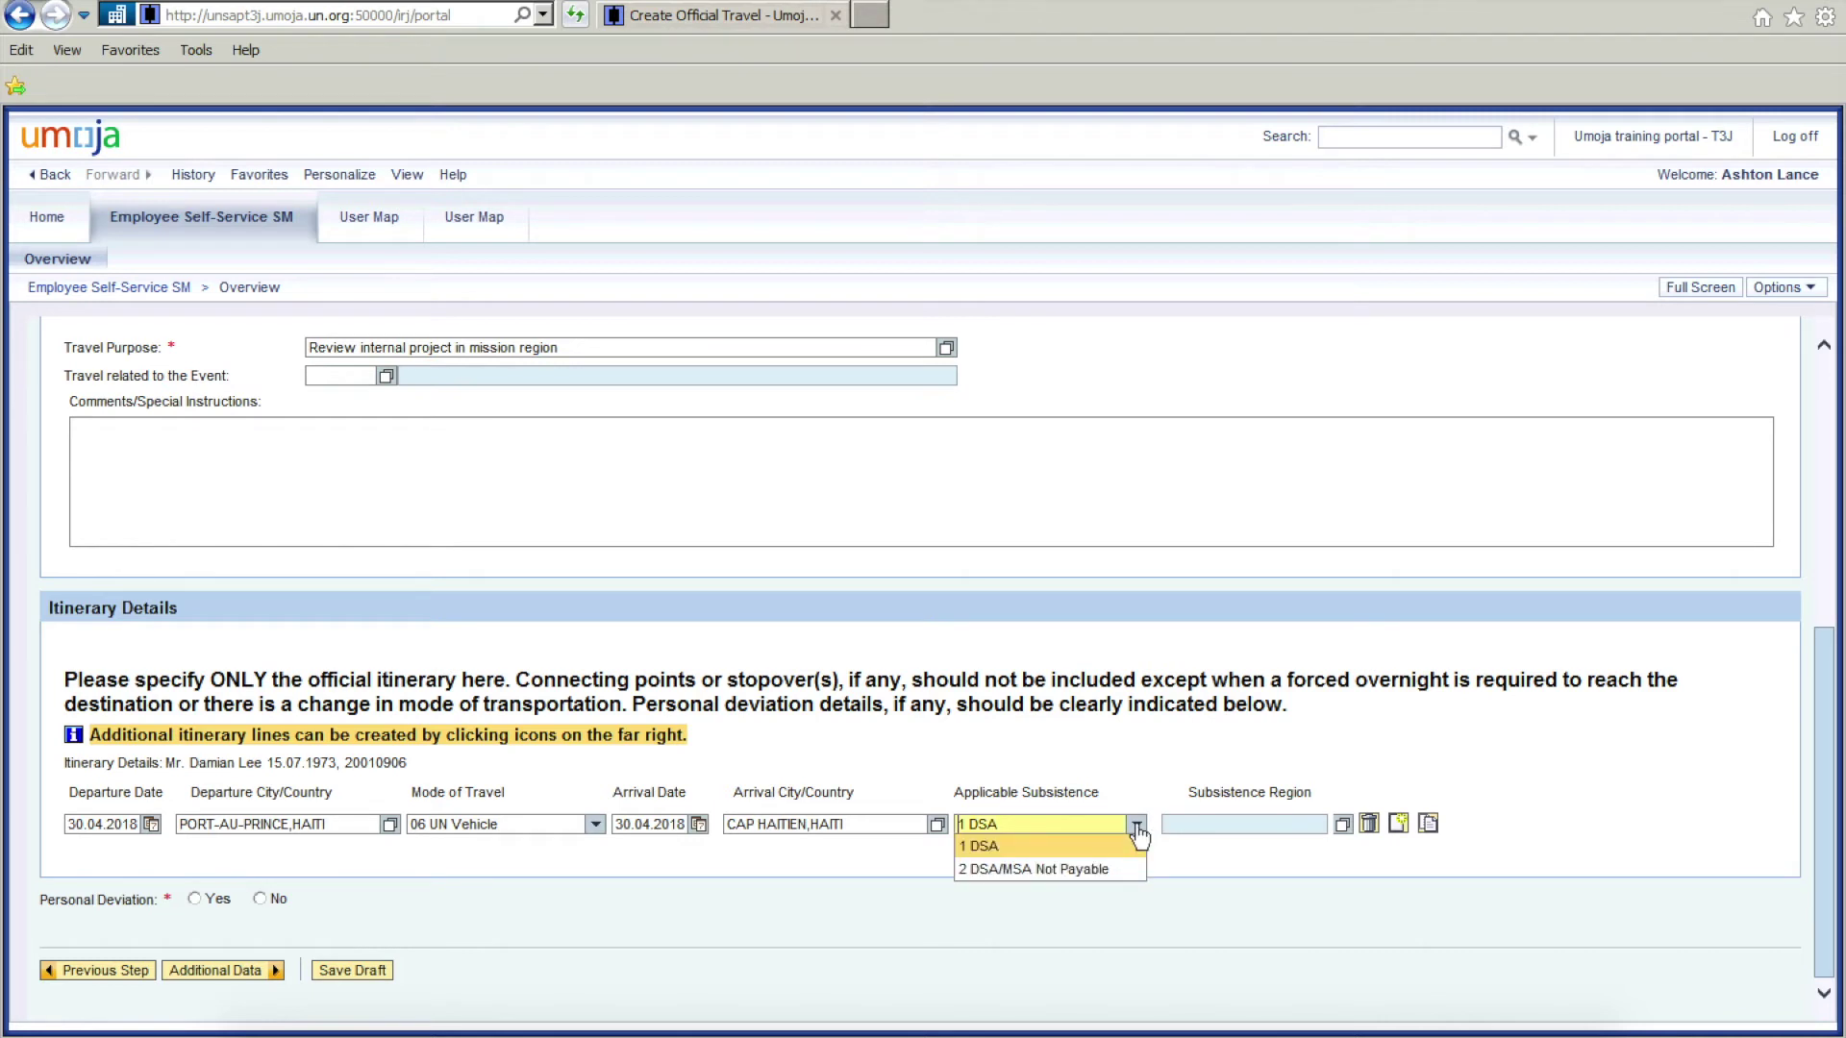
{"action": "left_click", "coordinate": [1002, 850]}
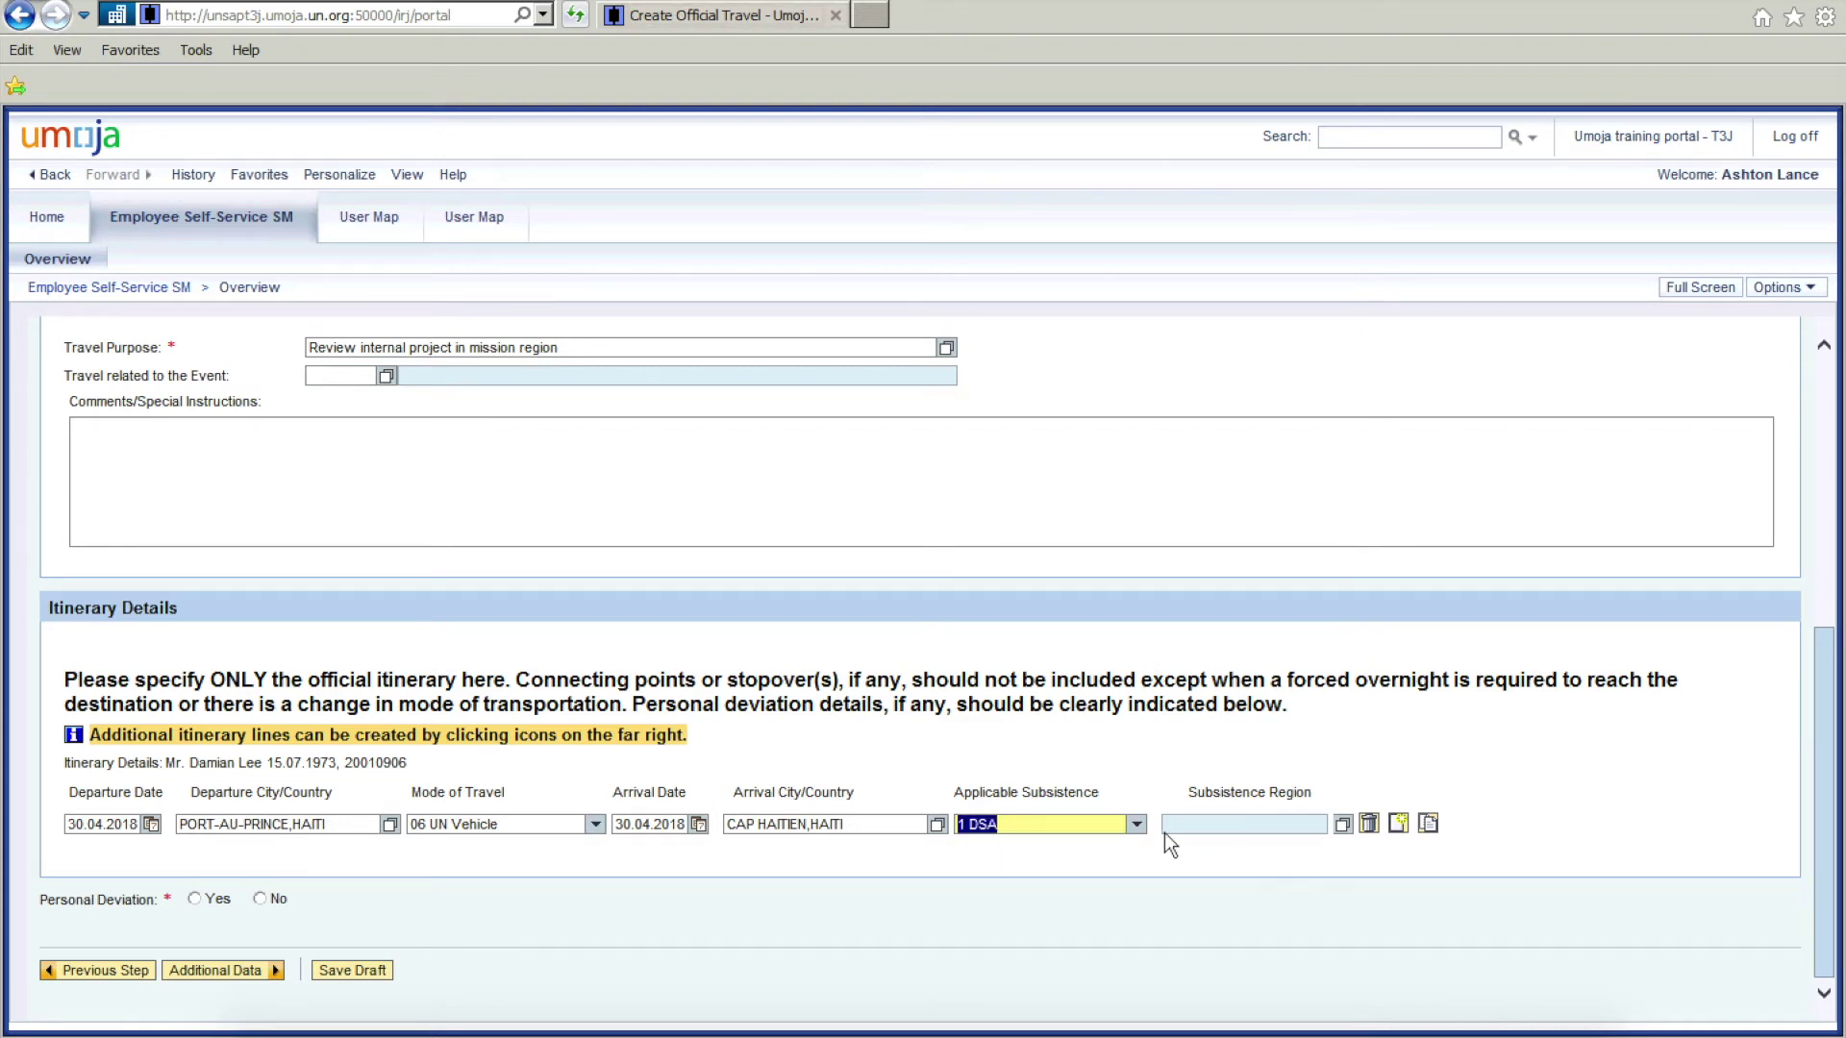
{"action": "left_click", "coordinate": [1194, 824]}
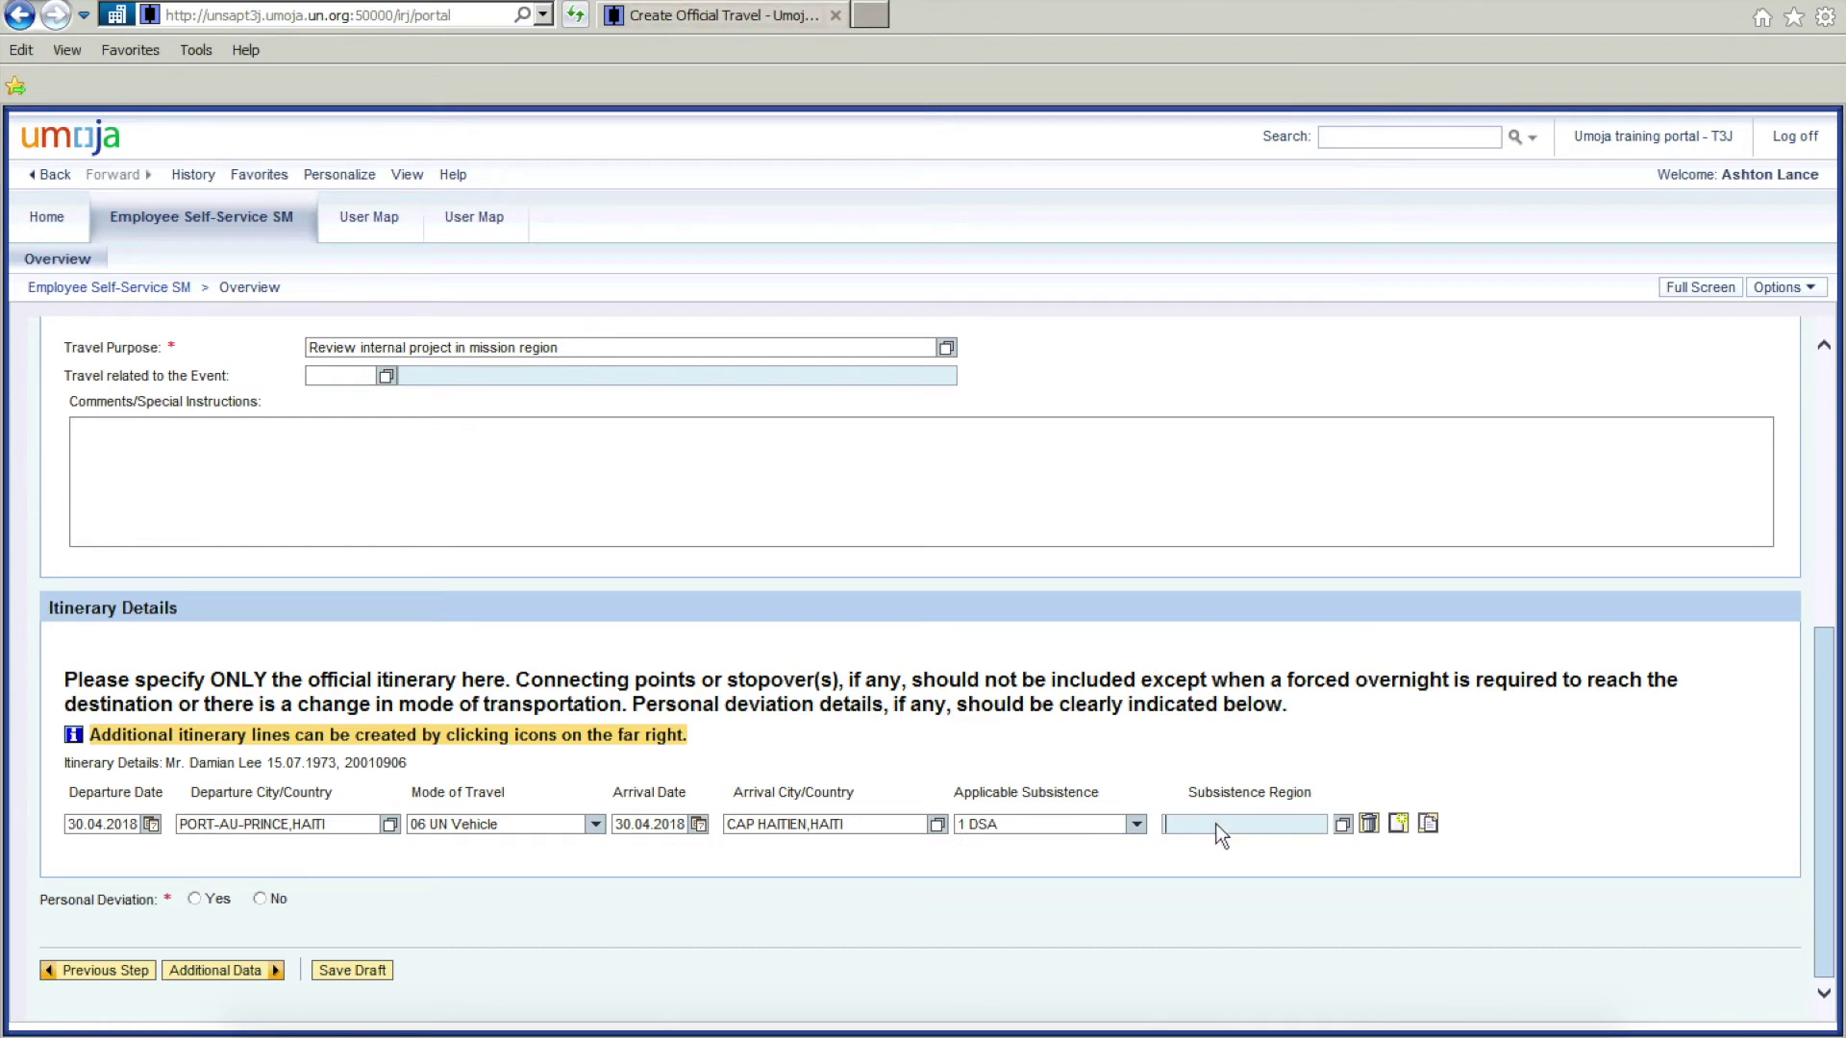
{"action": "left_click", "coordinate": [1341, 825]}
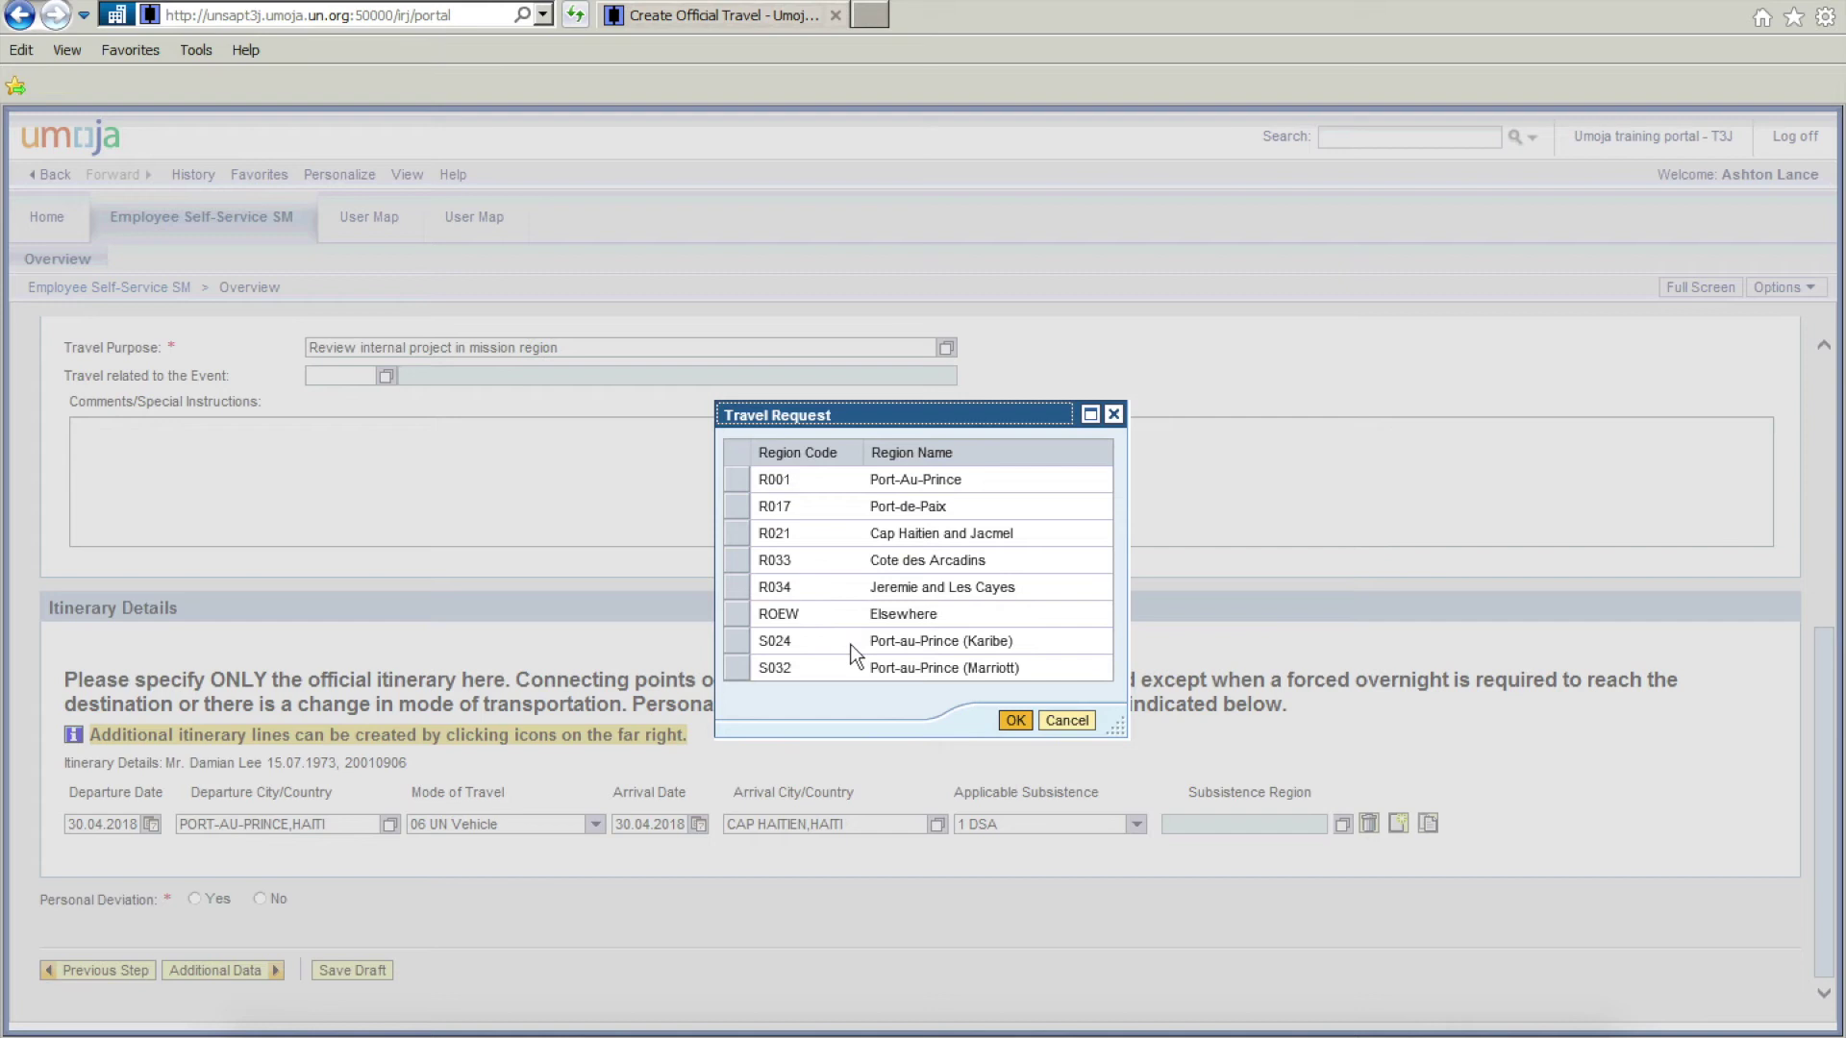
{"action": "left_click", "coordinate": [764, 538]}
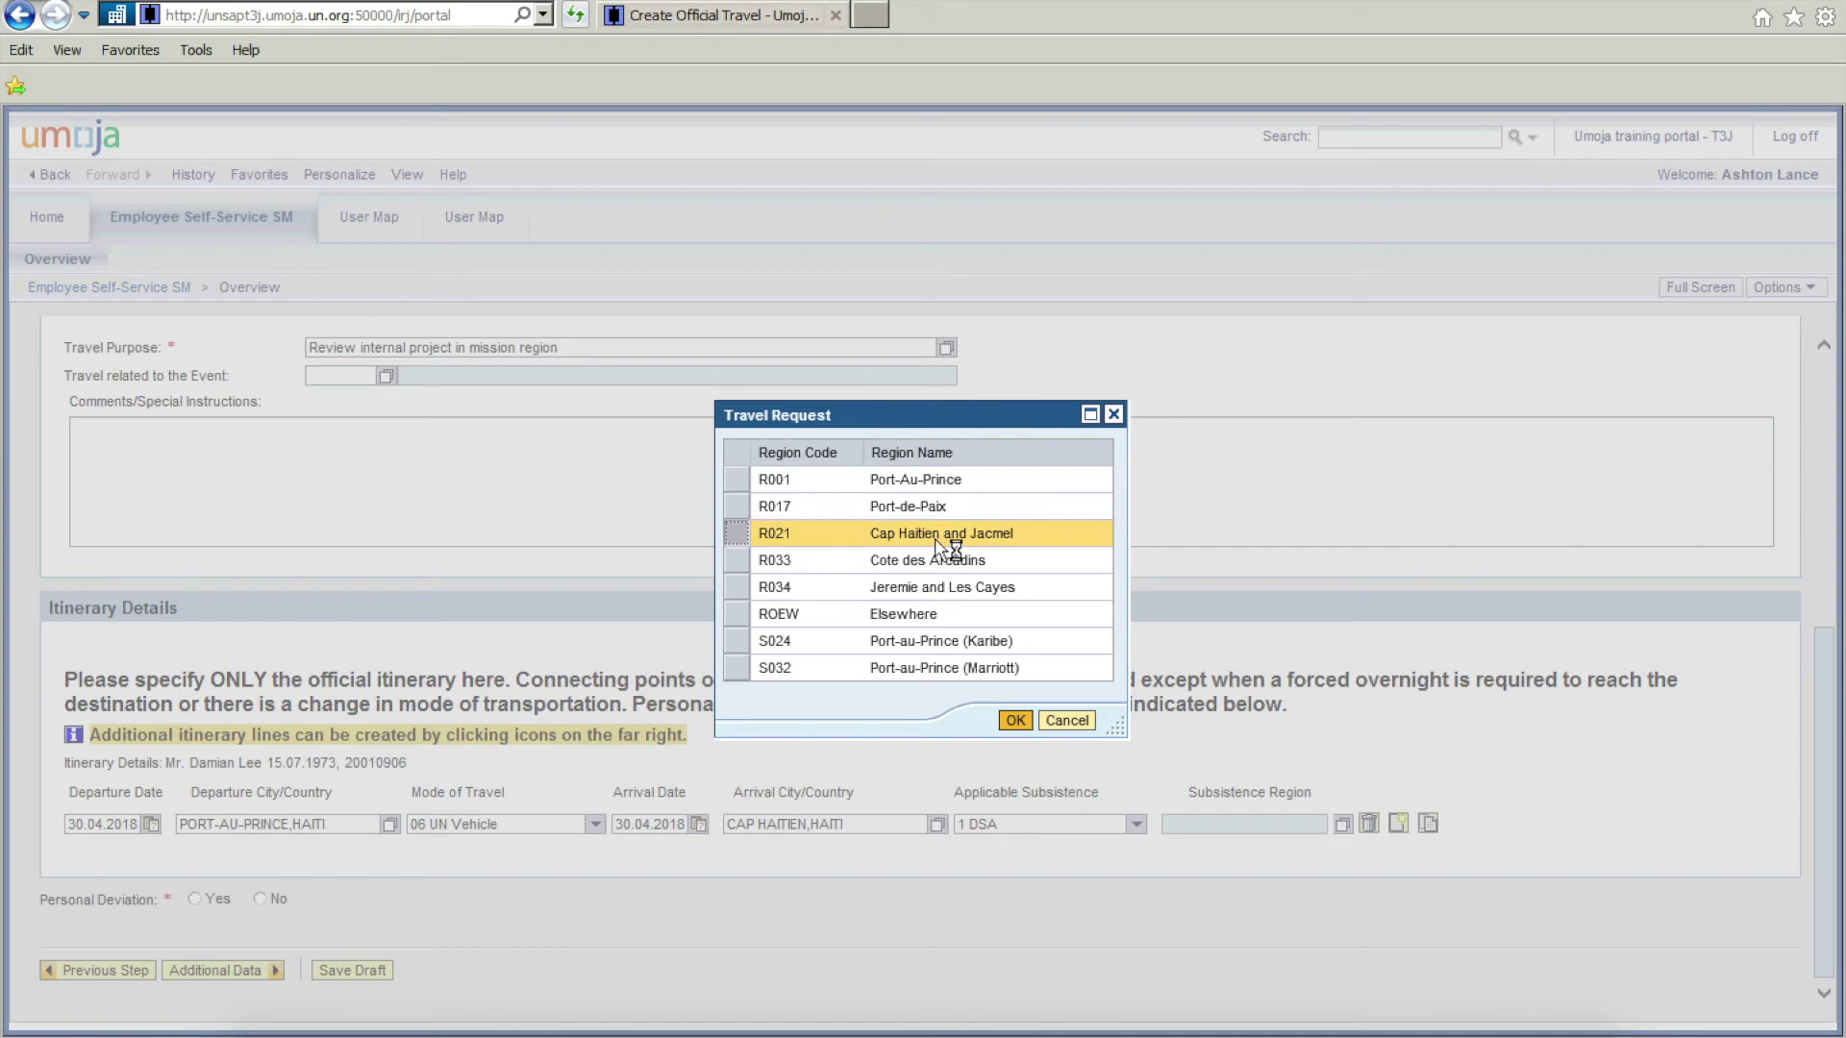
{"action": "left_click", "coordinate": [1016, 721]}
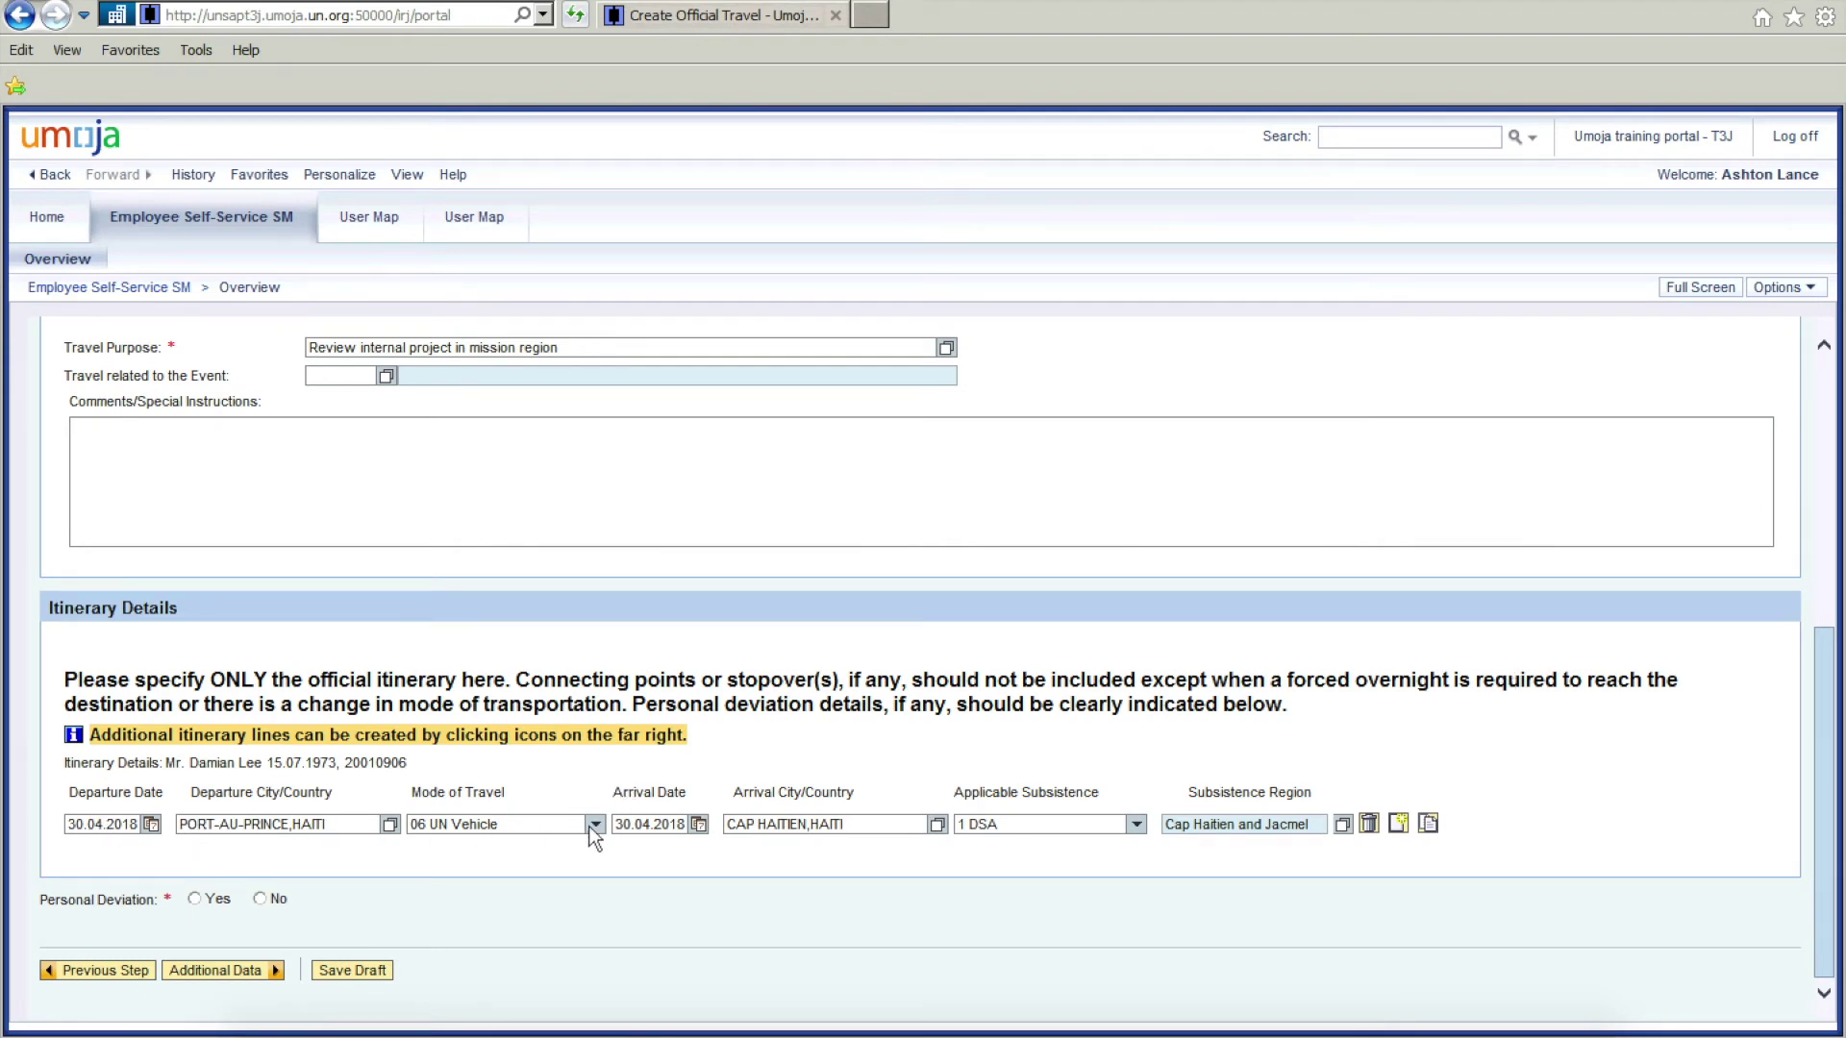
Step: Duplicate the itinerary line for the return leg and set the new line's departure date to 04.05.2018
{"action": "left_click", "coordinate": [1430, 824]}
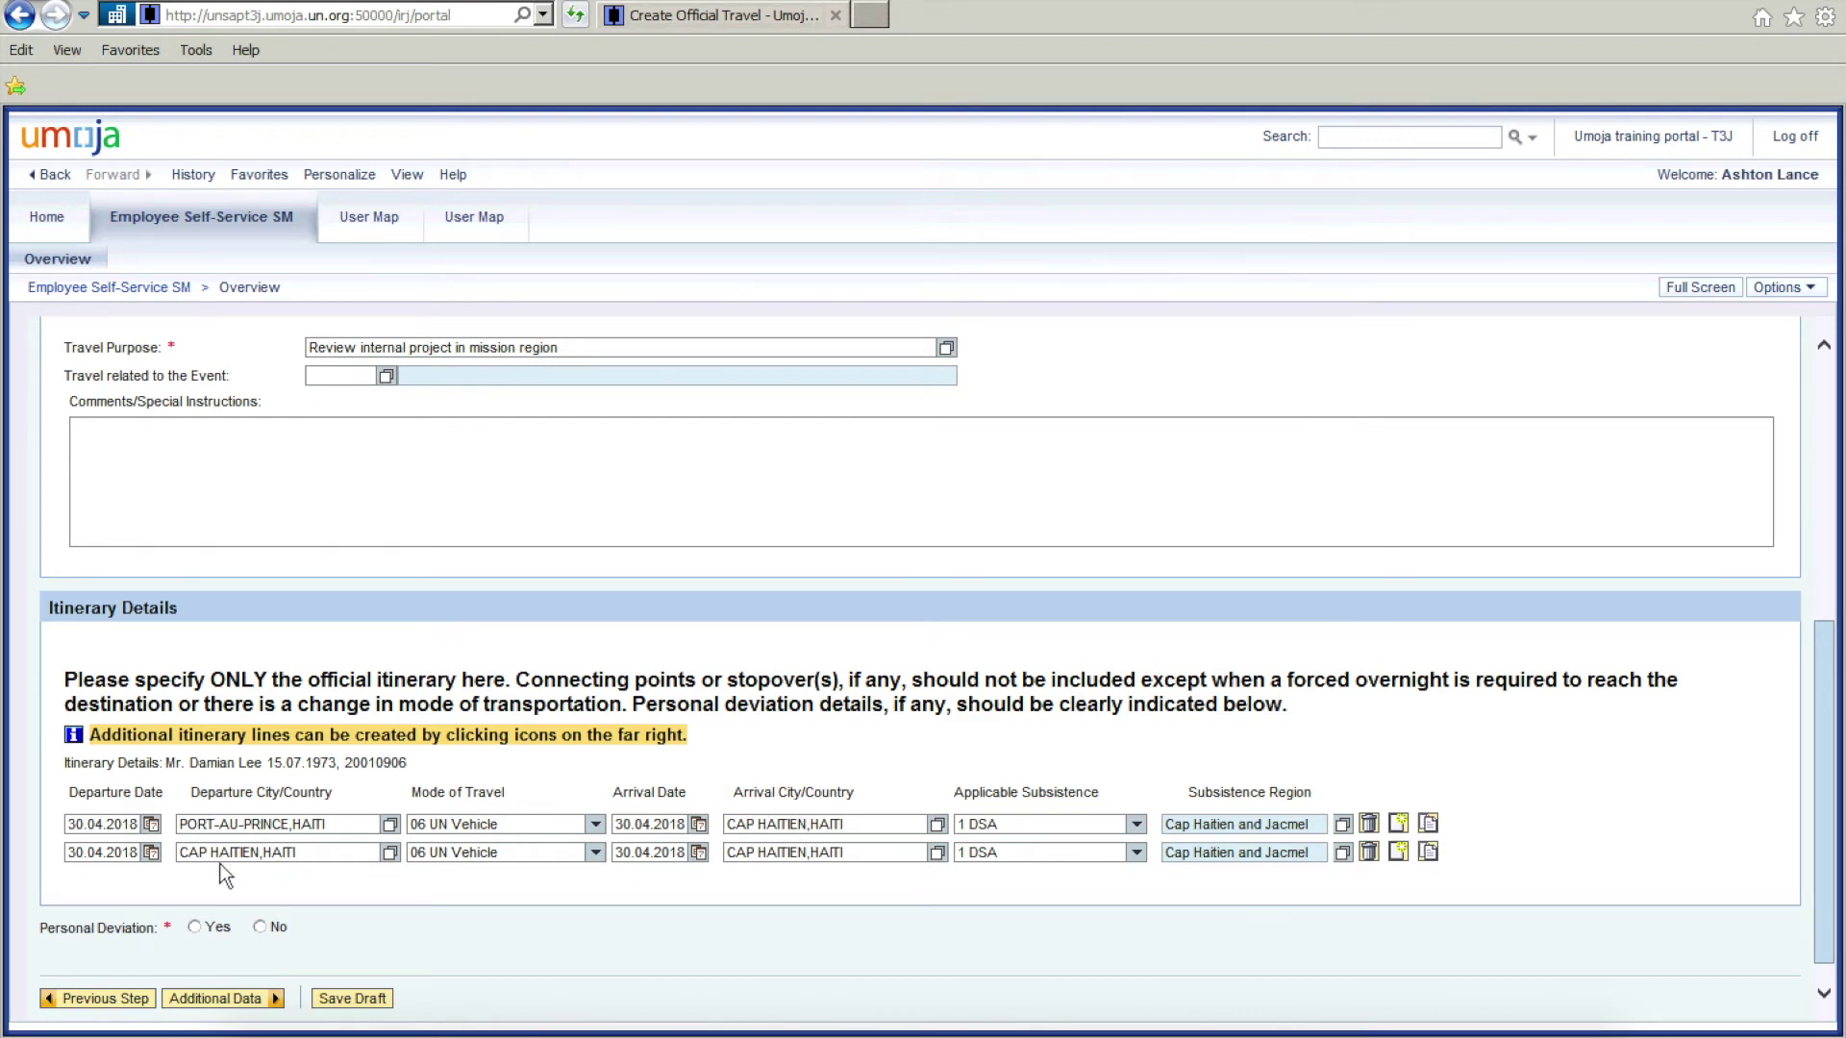
{"action": "left_click", "coordinate": [68, 853]}
{"action": "left_click", "coordinate": [152, 853]}
{"action": "key", "text": "Tab"}
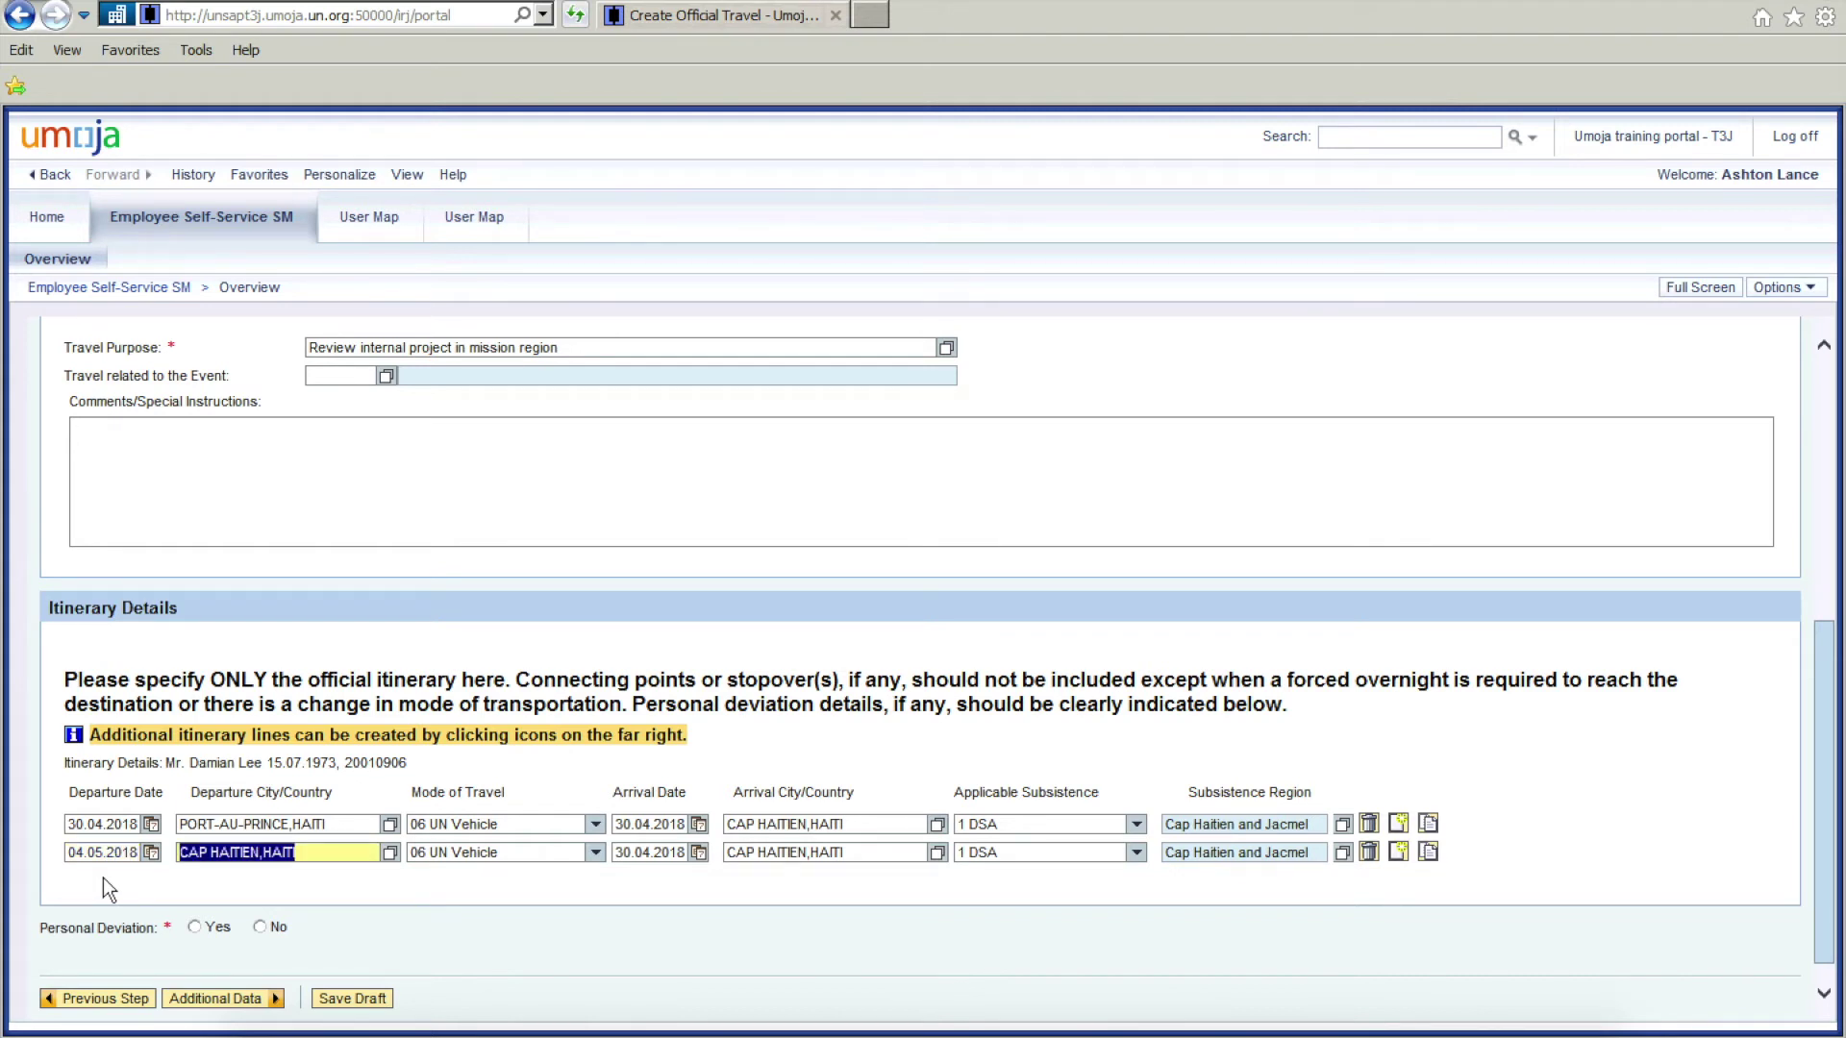
{"action": "key", "text": "Tab"}
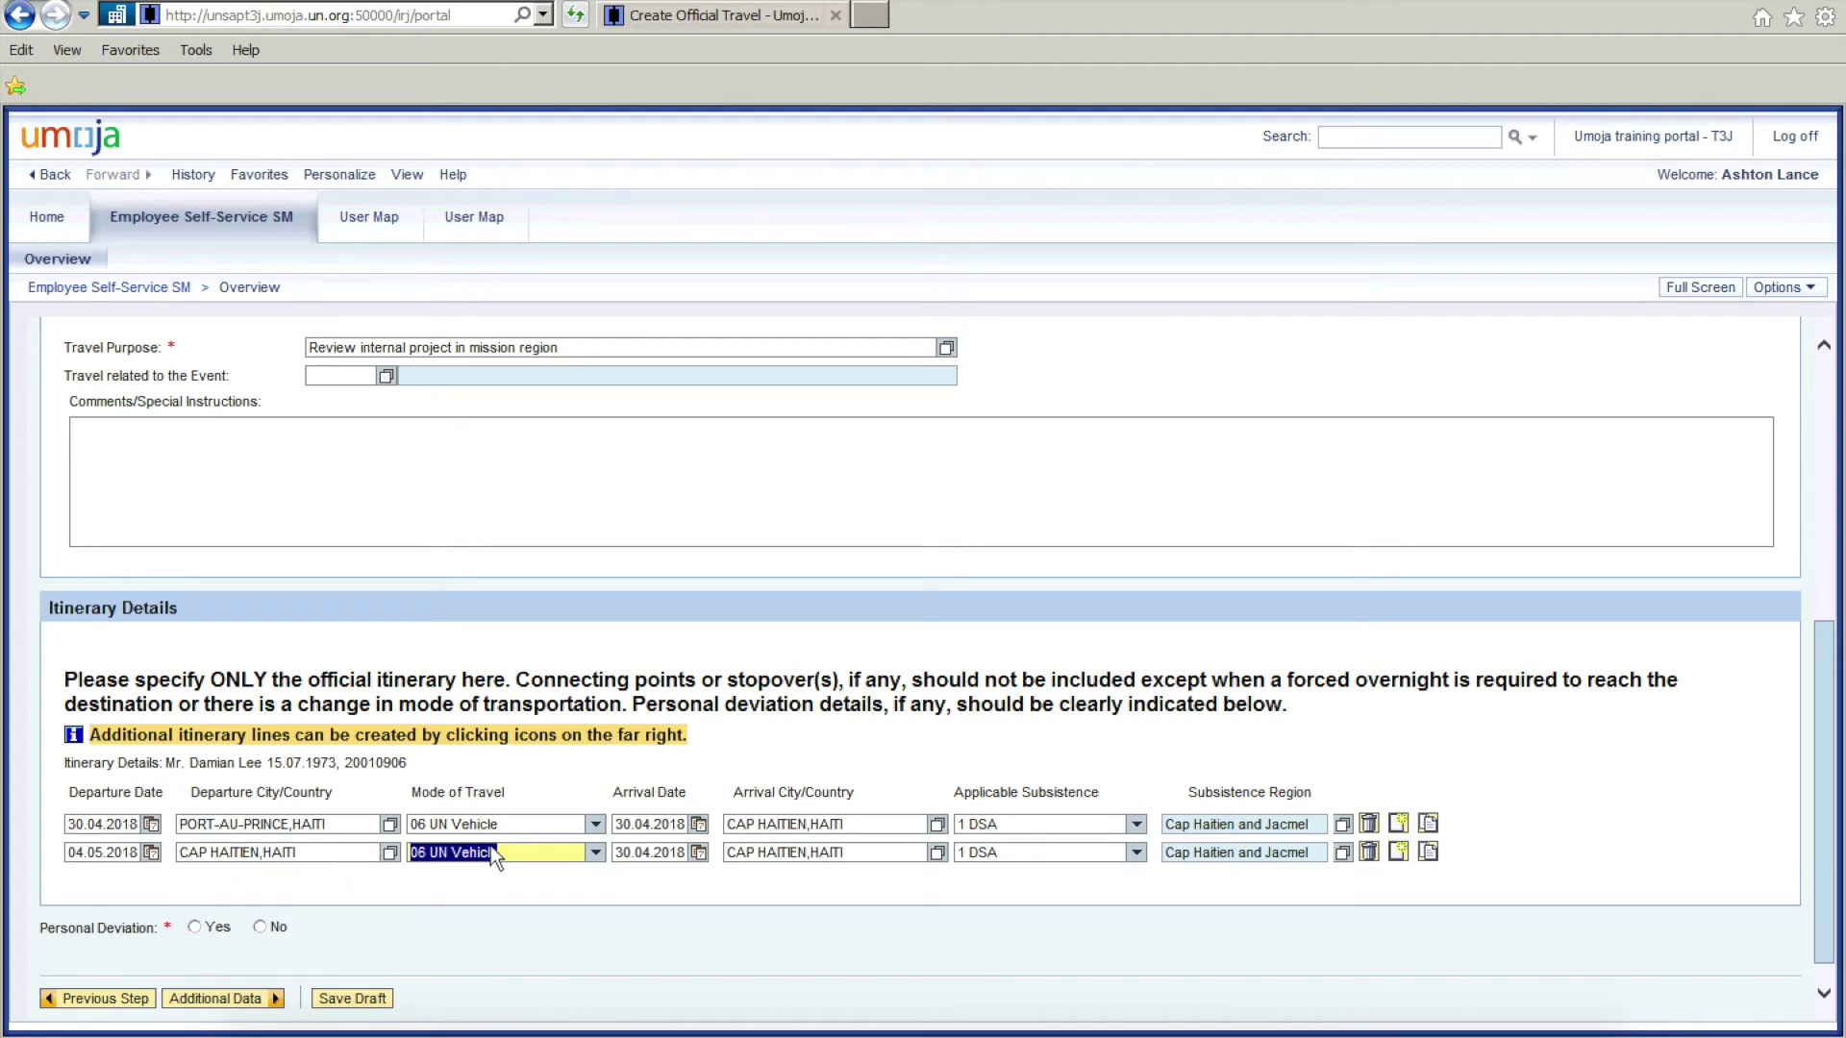
Step: Set the return line's arrival date to 04.05.2018 and its arrival city to PORT-AU-PRINCE,HAITI
{"action": "left_click", "coordinate": [637, 852]}
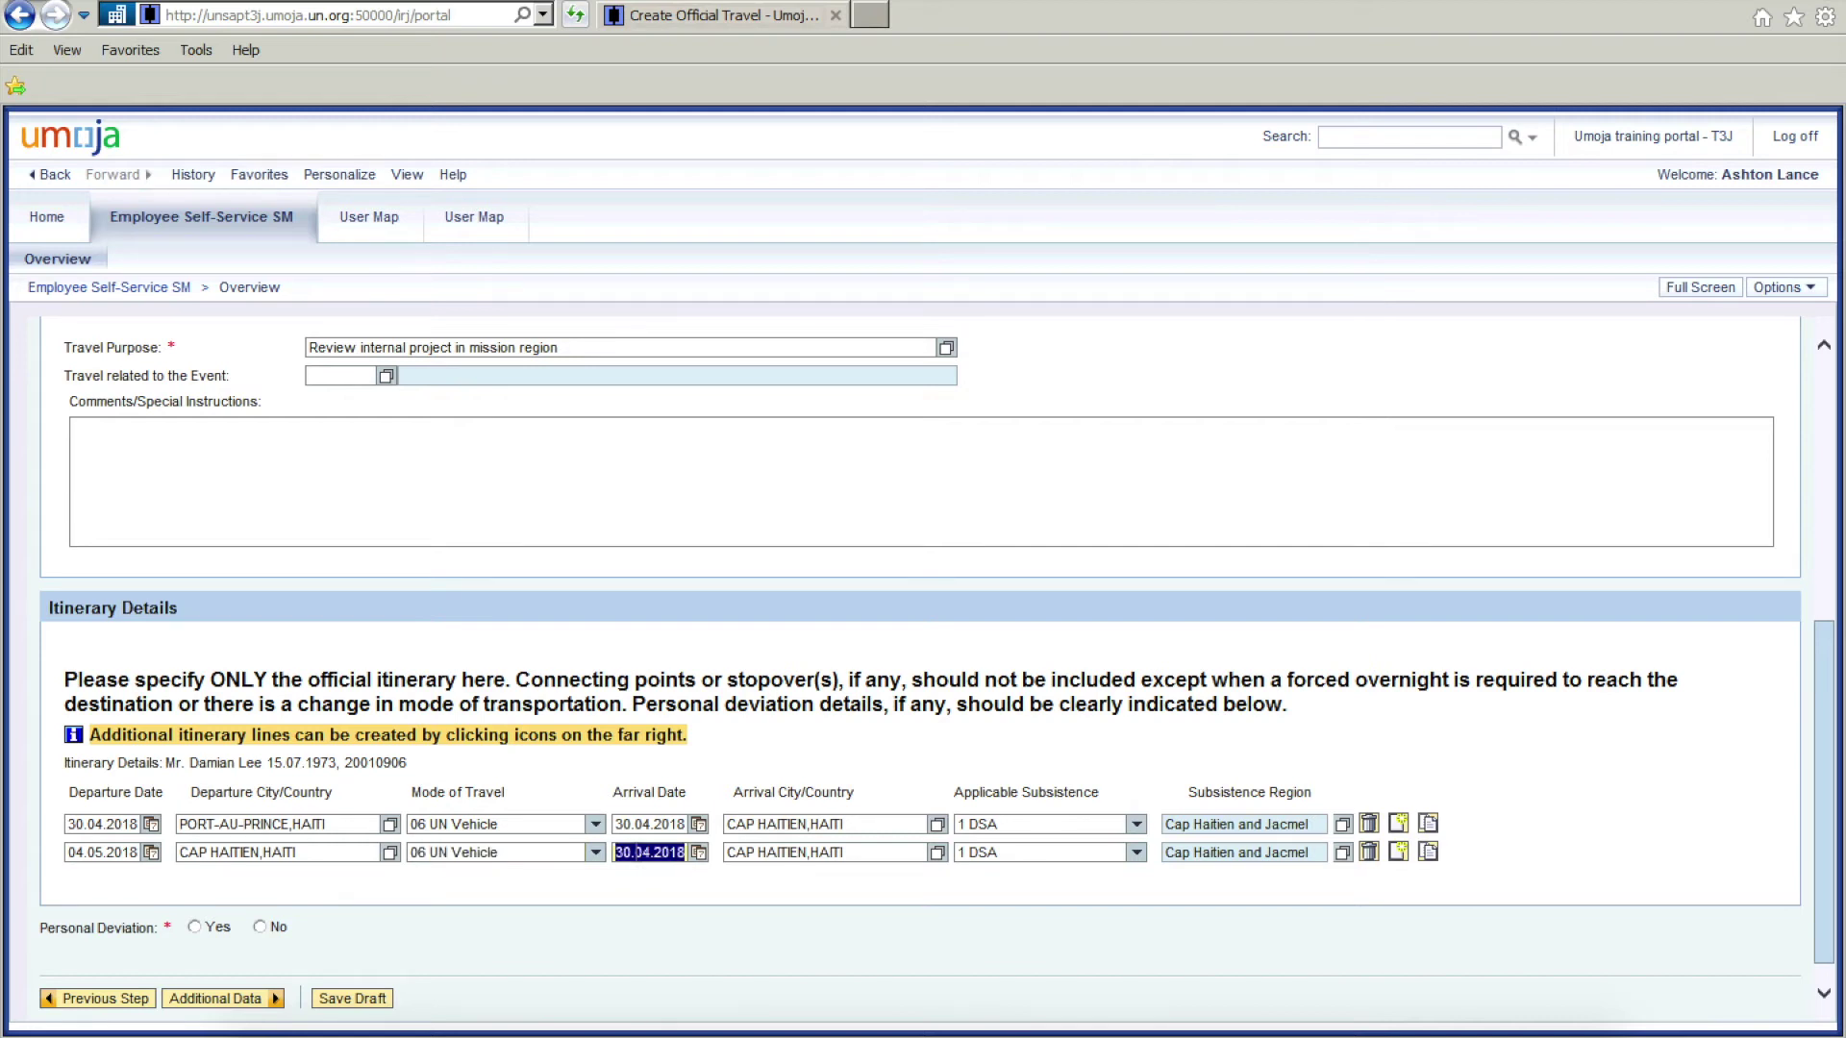
{"action": "type", "text": "04.05.2018"}
{"action": "key", "text": "Tab"}
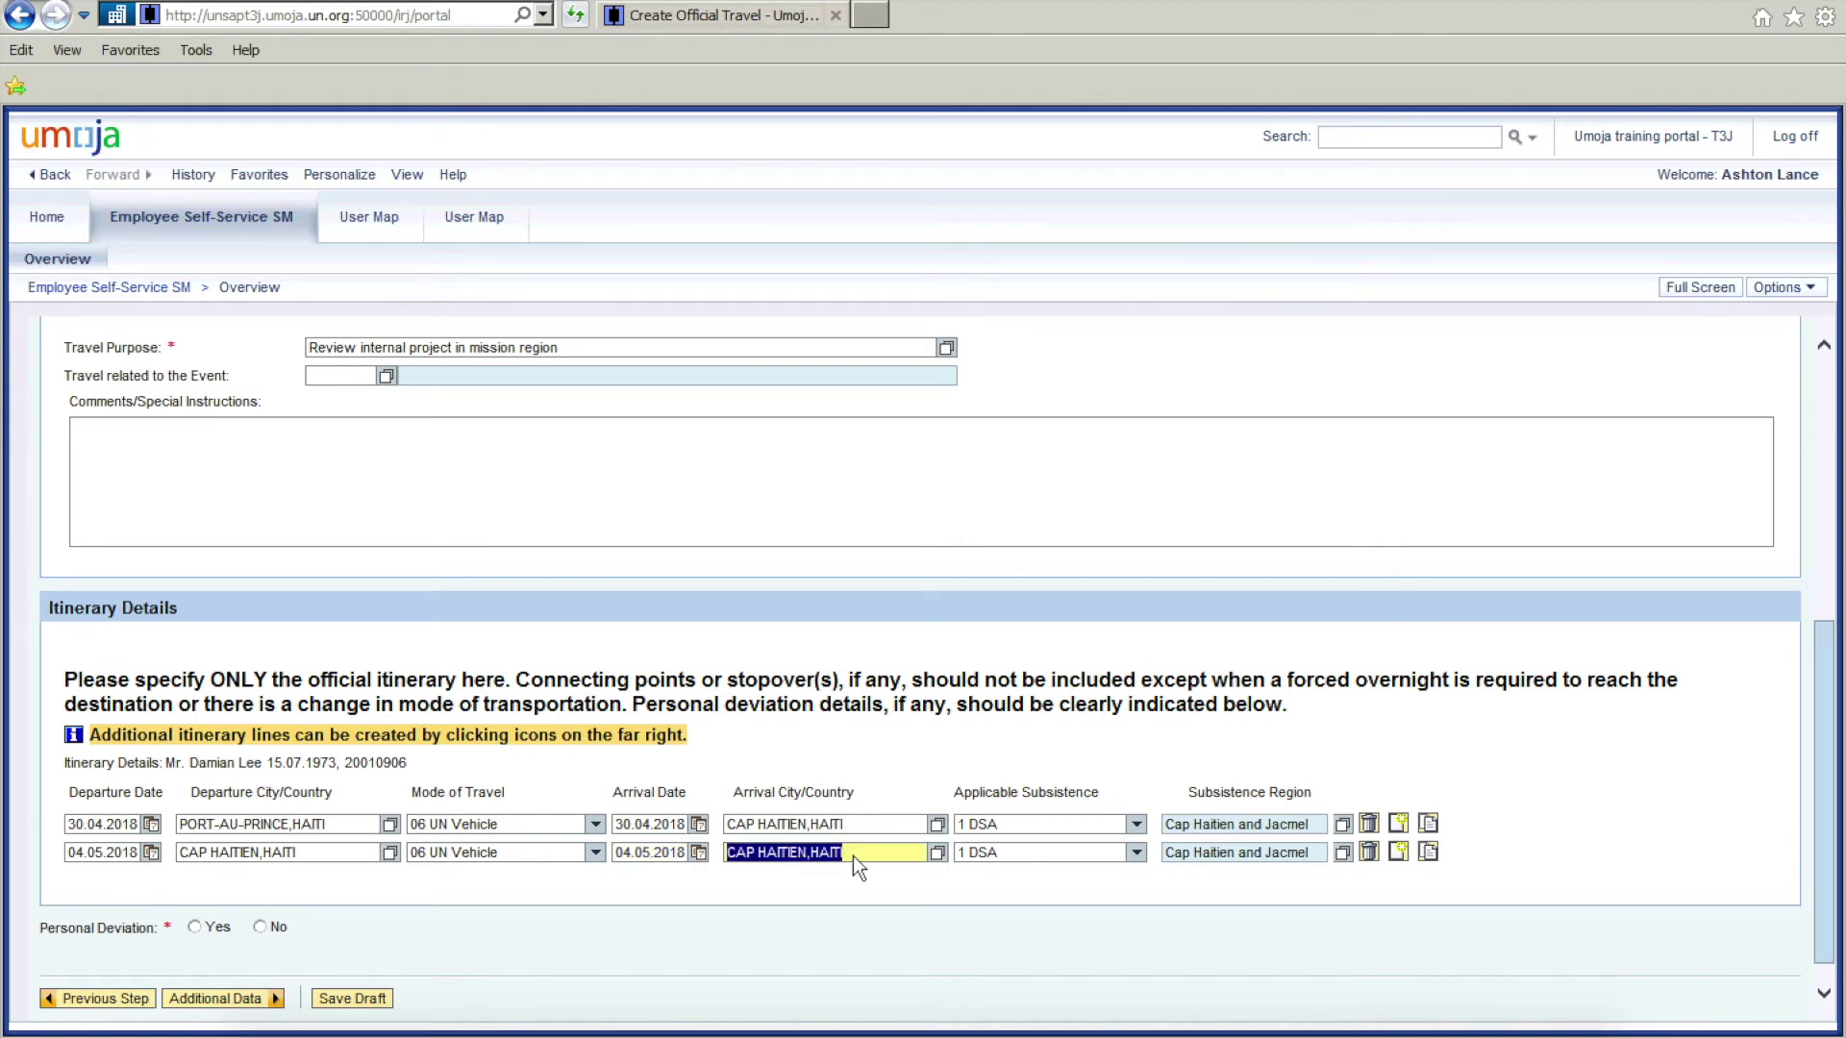
{"action": "type", "text": "Port"}
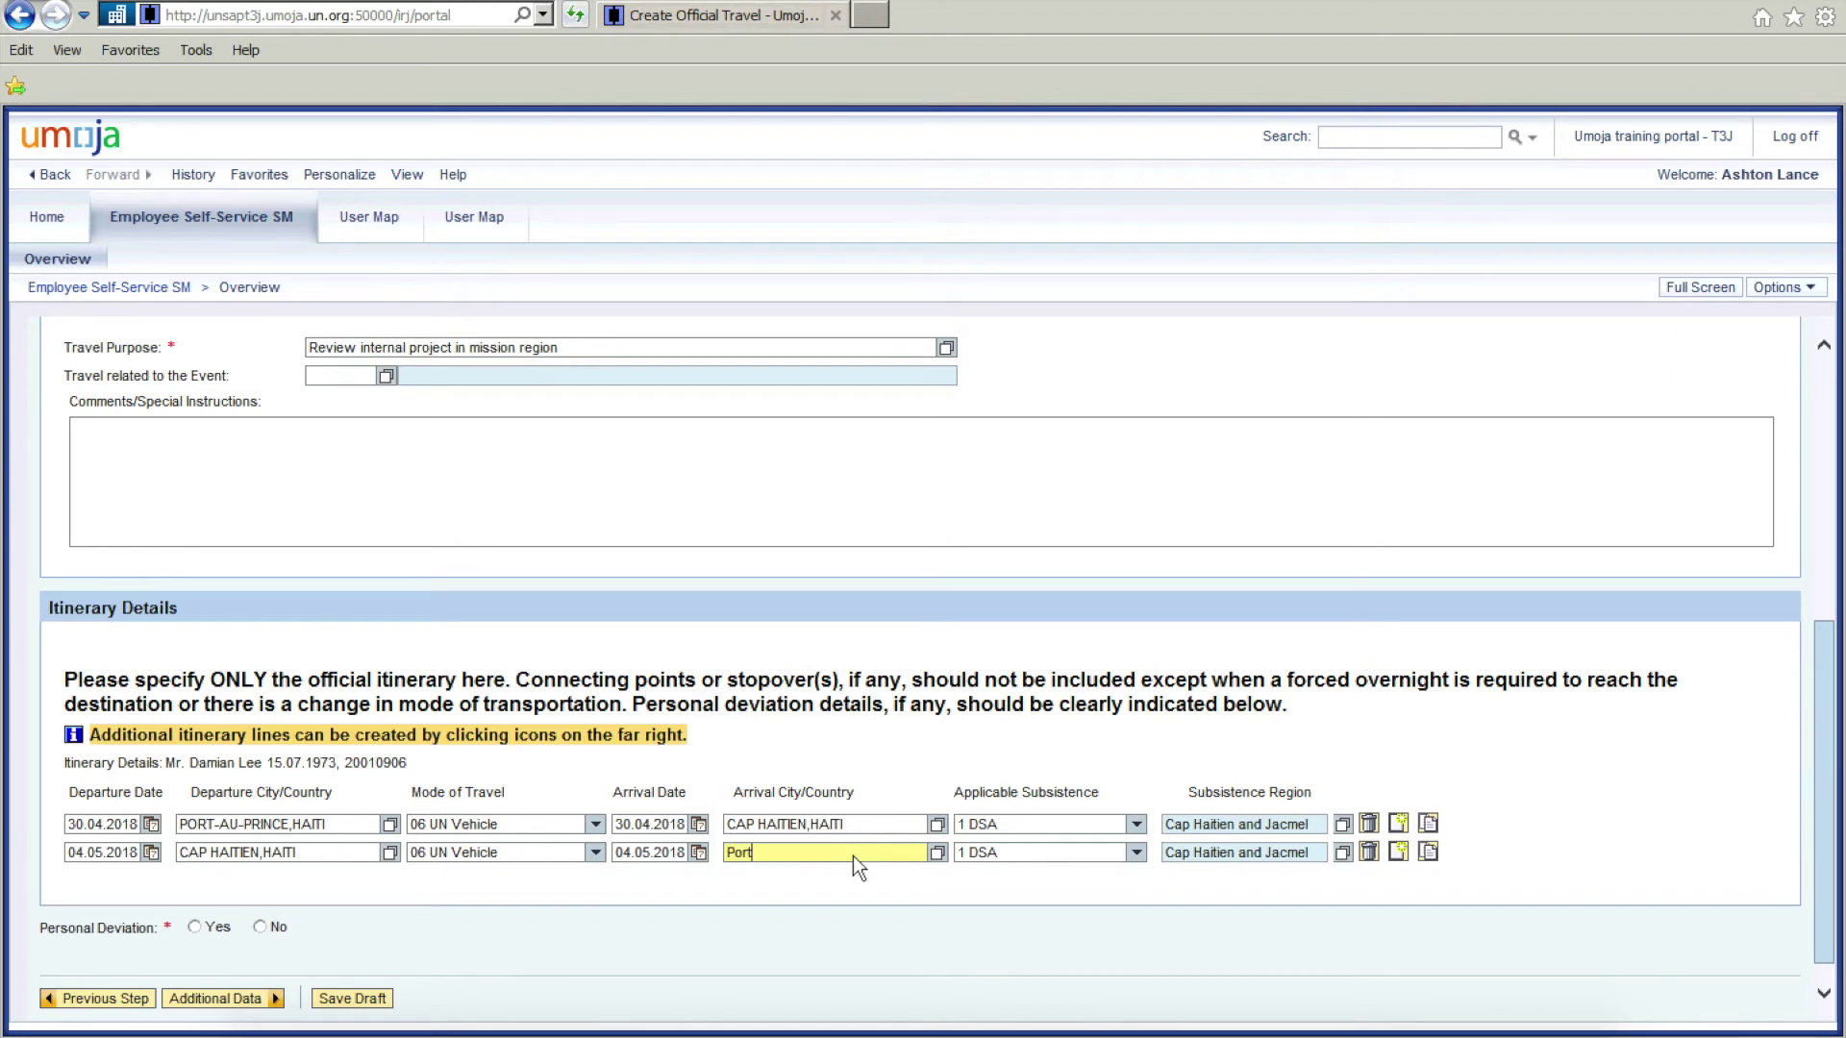
{"action": "type", "text": "-au"}
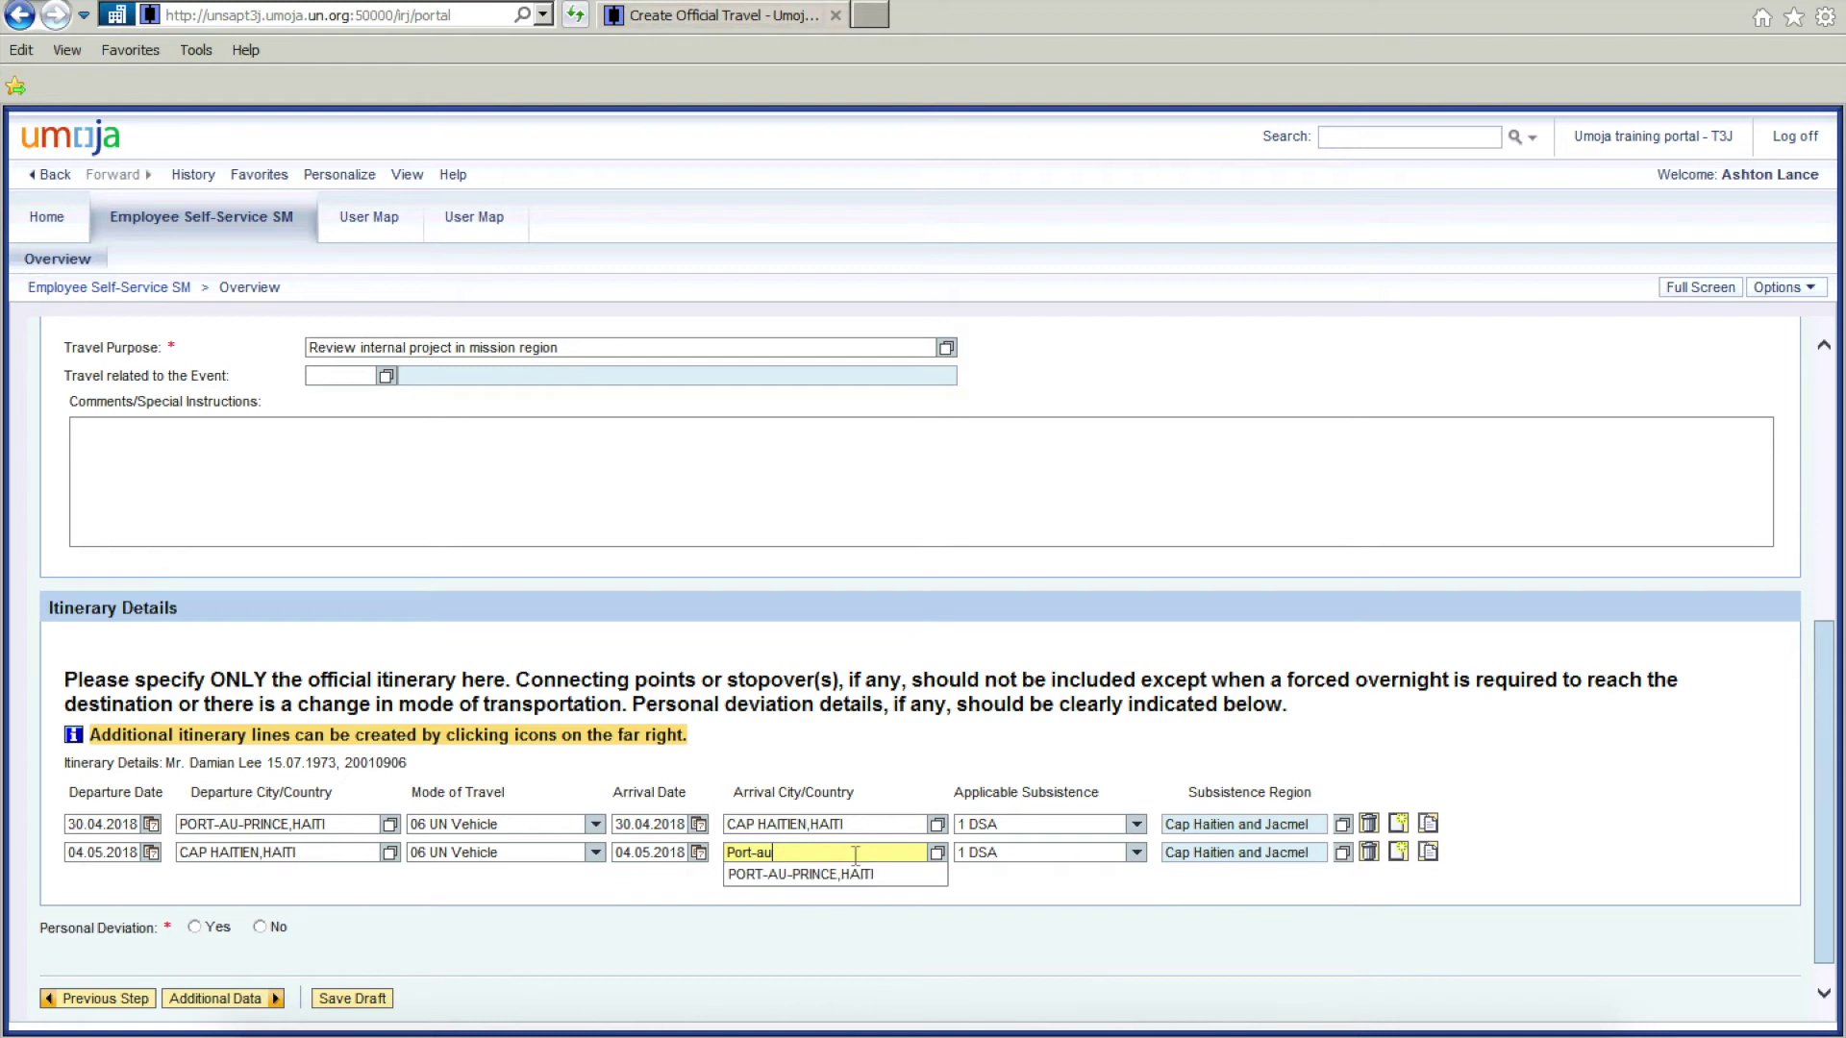
{"action": "left_click", "coordinate": [812, 874]}
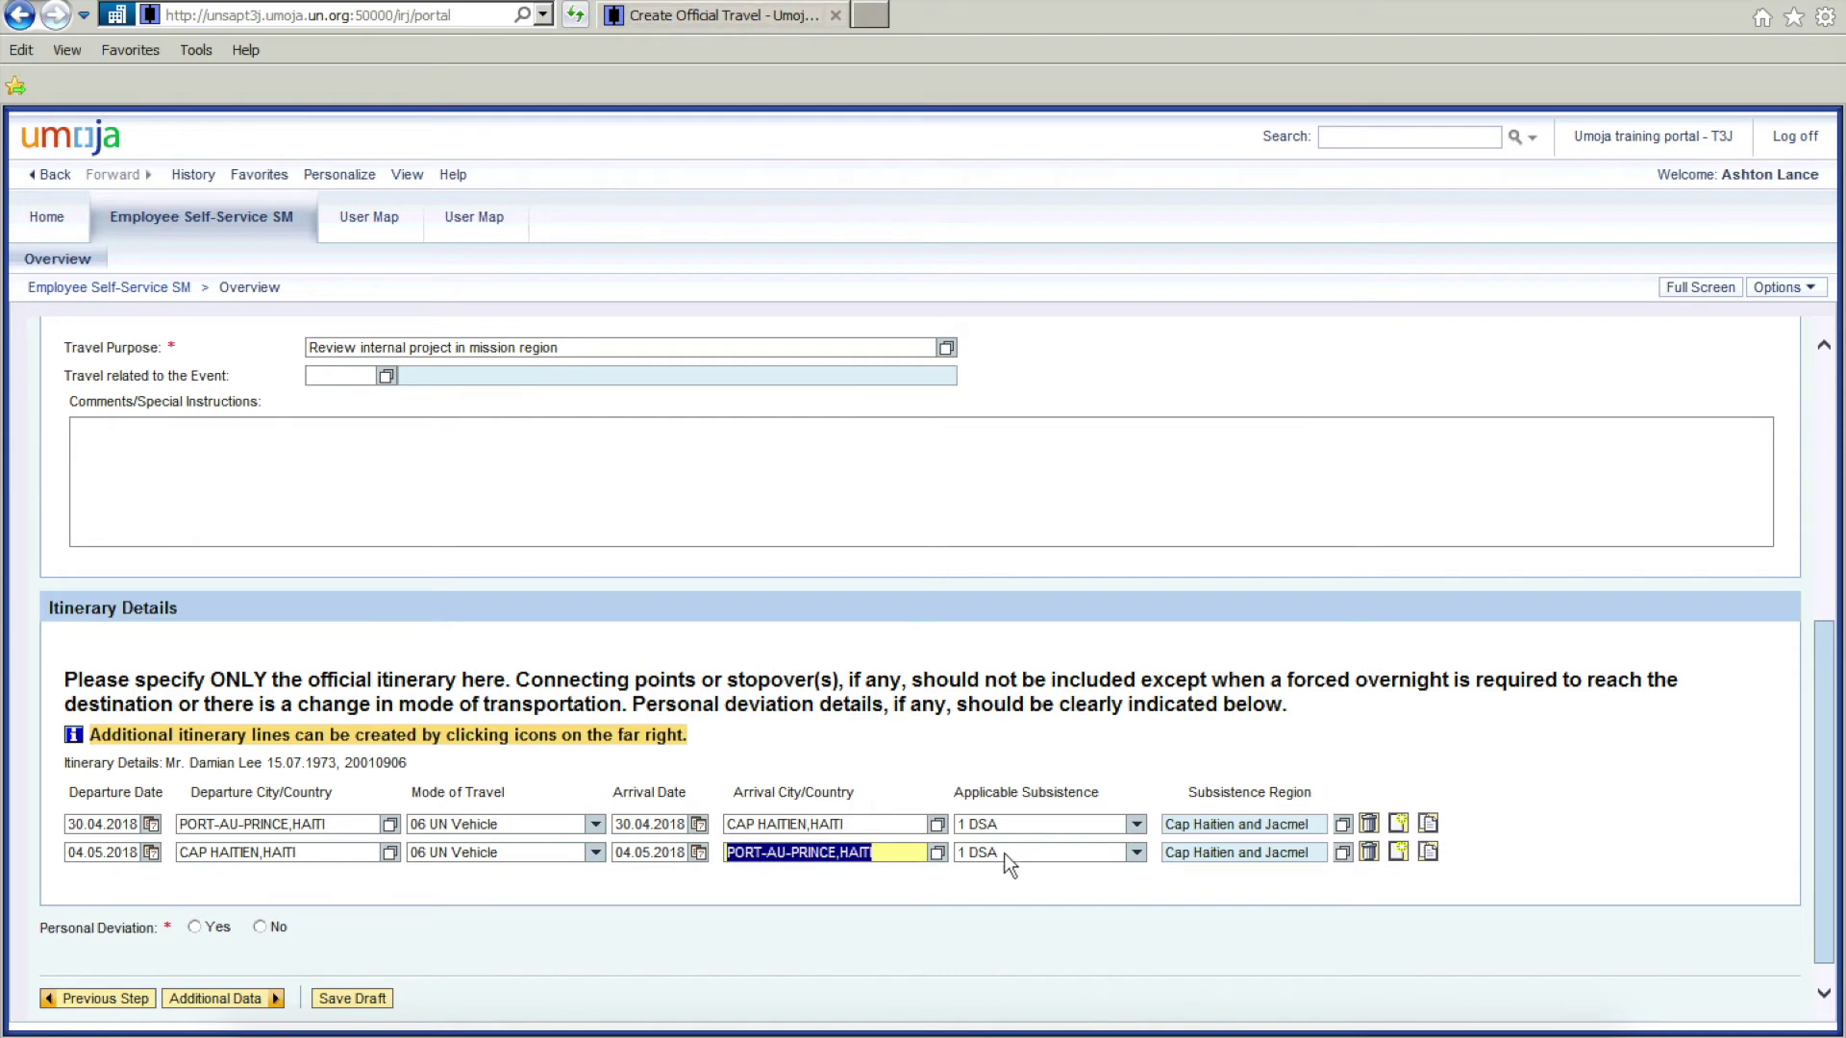
Step: Set the return line's applicable subsistence to 2 DSA/MSA Not Payable and answer No to personal deviation
{"action": "left_click", "coordinate": [1134, 852]}
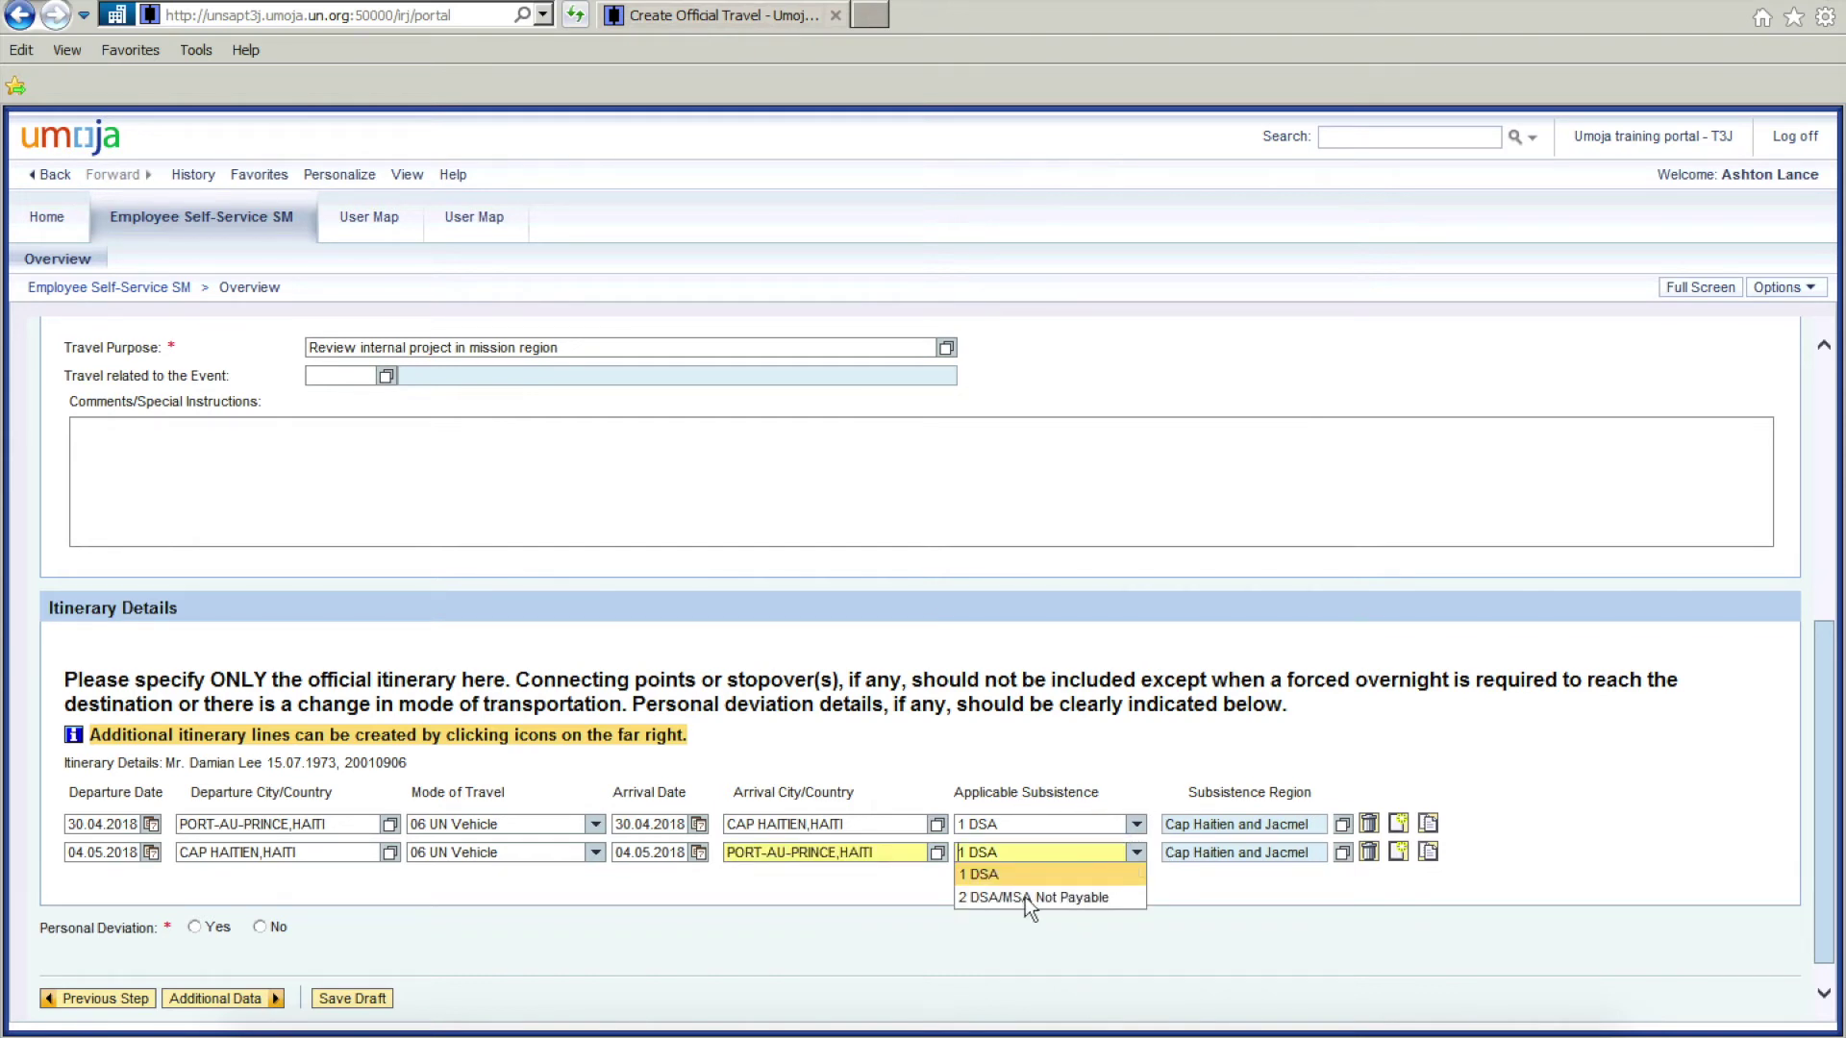
{"action": "left_click", "coordinate": [1069, 897]}
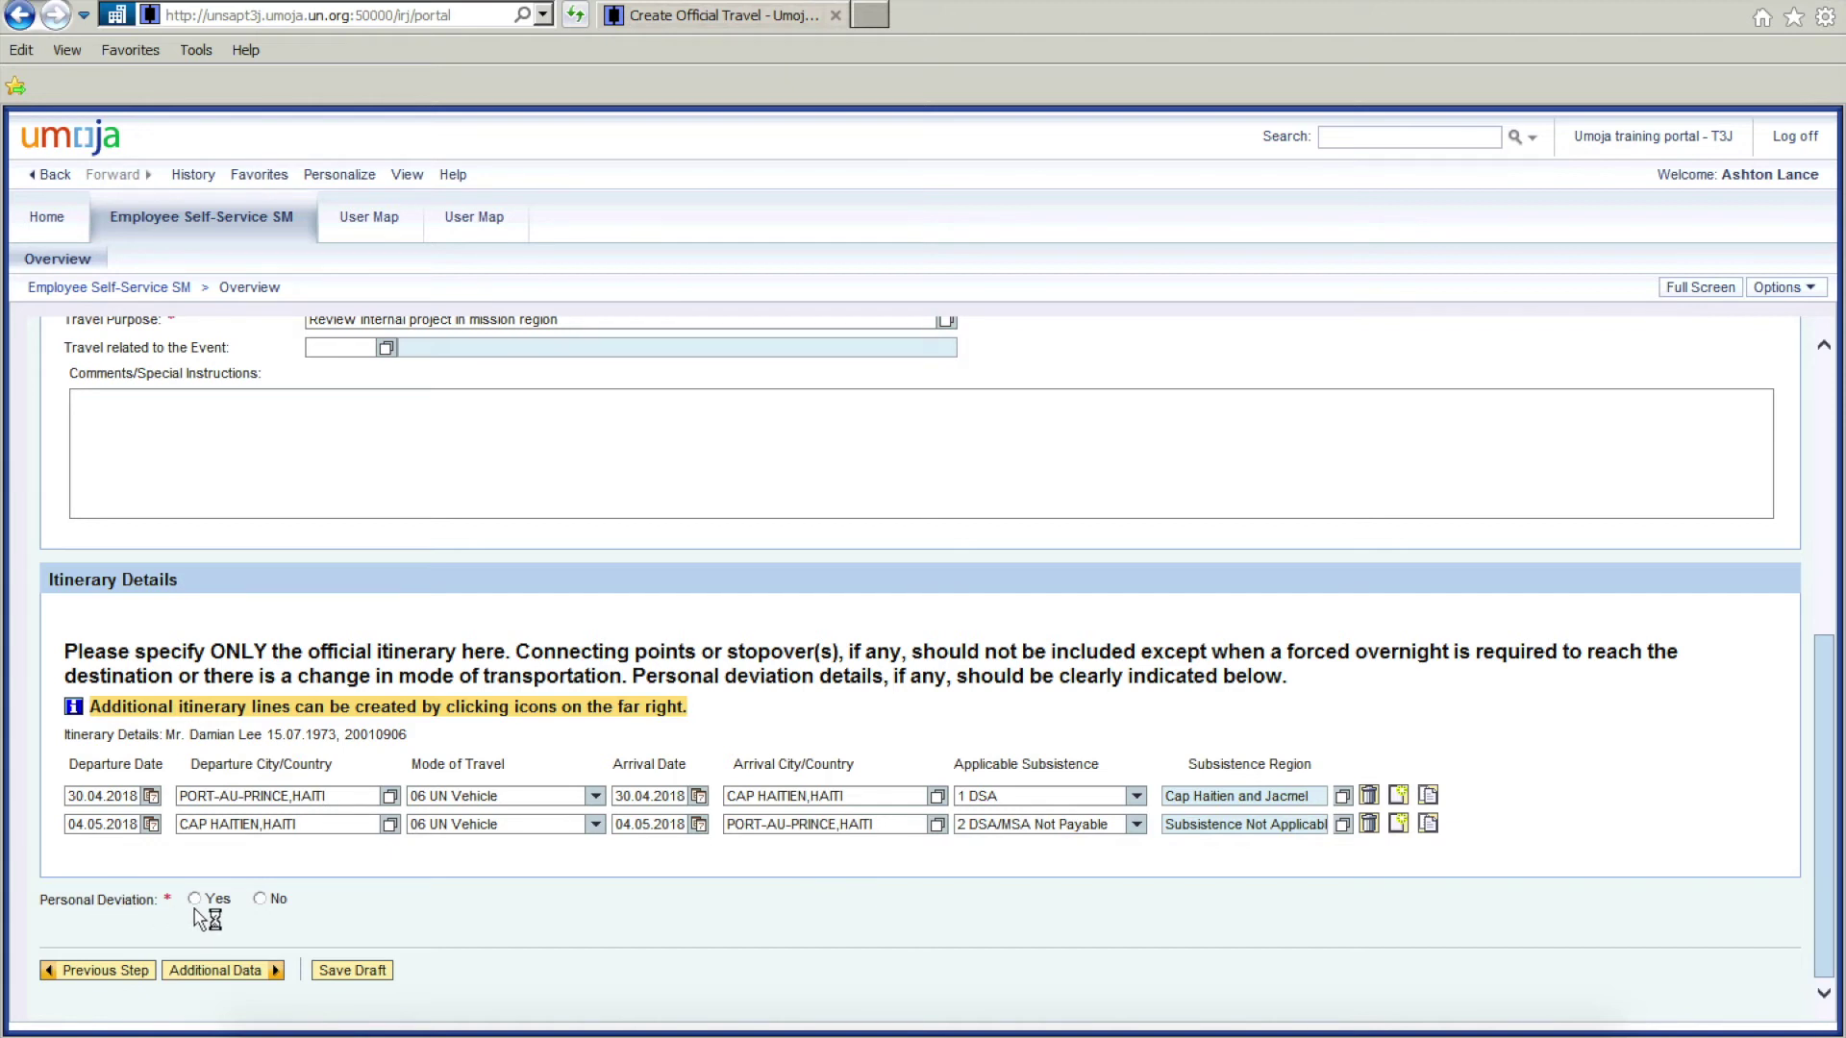
{"action": "left_click", "coordinate": [260, 898]}
Step: Continue to the Additional Data stage of the request and answer No to the travel advance question
{"action": "left_click", "coordinate": [217, 971]}
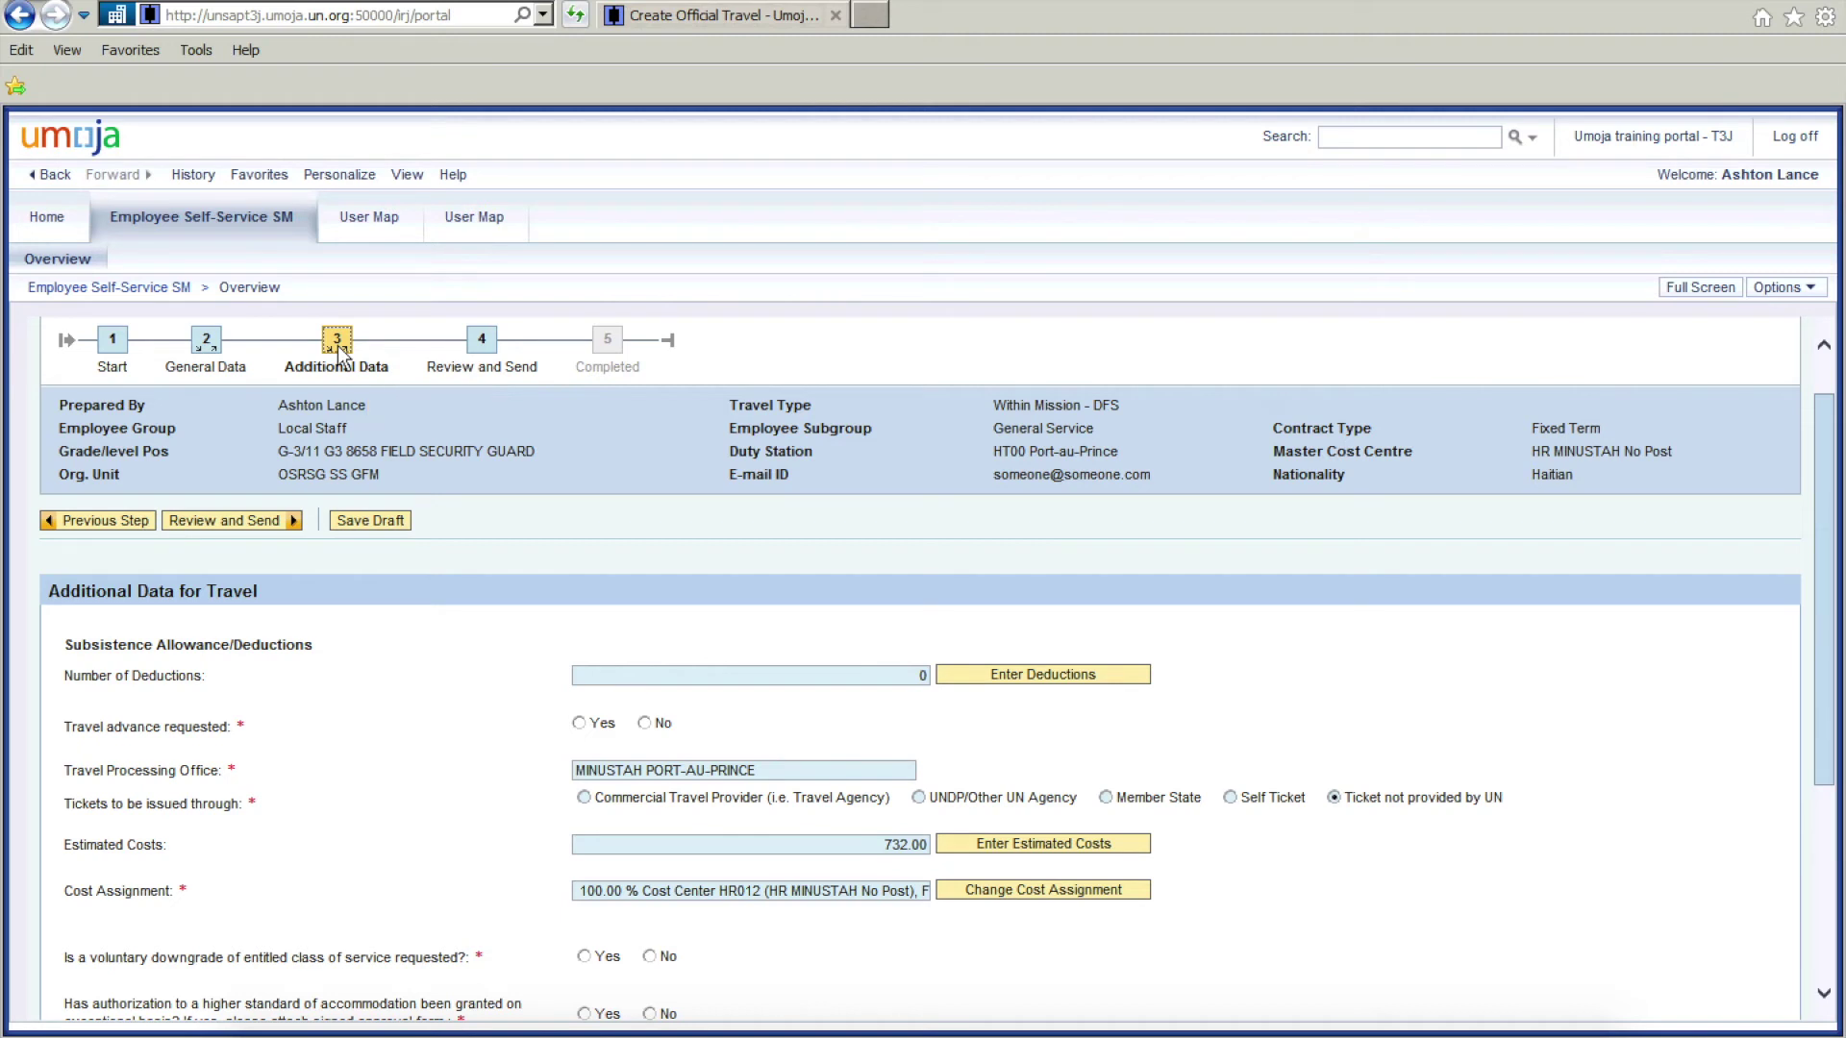
{"action": "scroll", "coordinate": [421, 527], "scroll_direction": "down", "scroll_amount": 3}
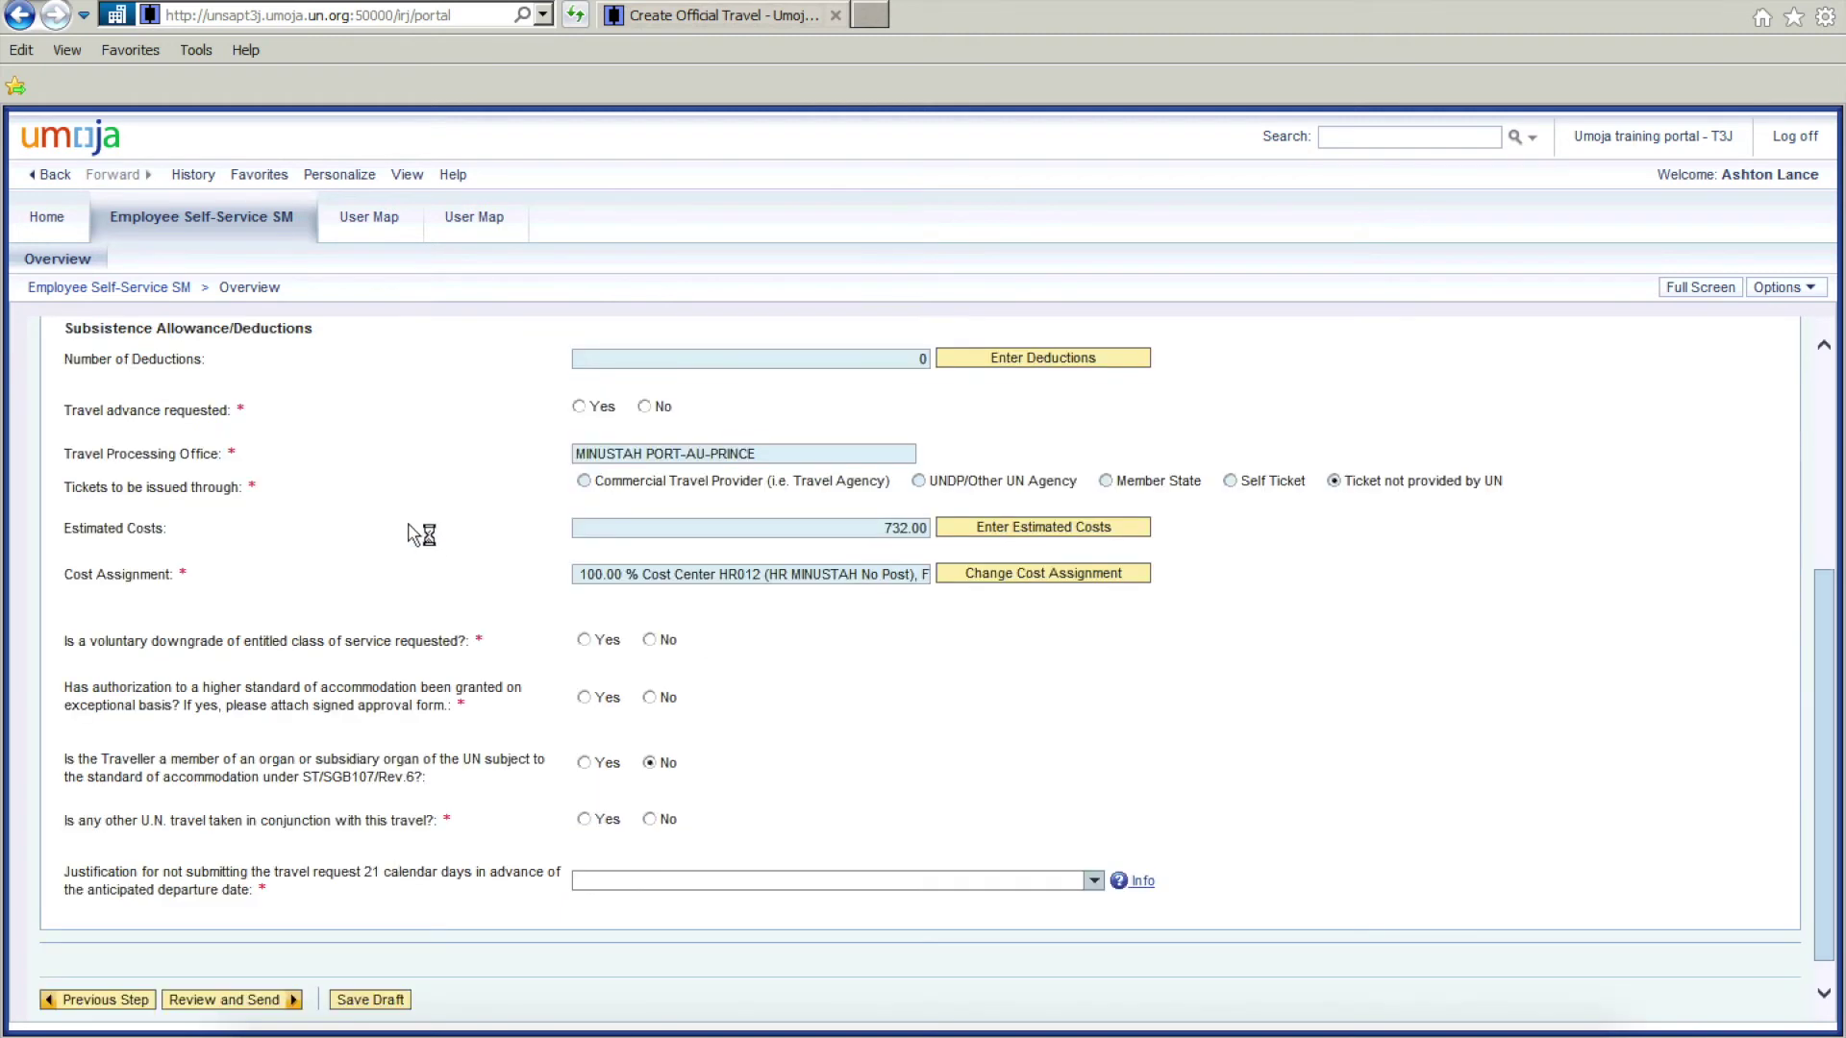
{"action": "scroll", "coordinate": [295, 525], "scroll_direction": "up", "scroll_amount": 1}
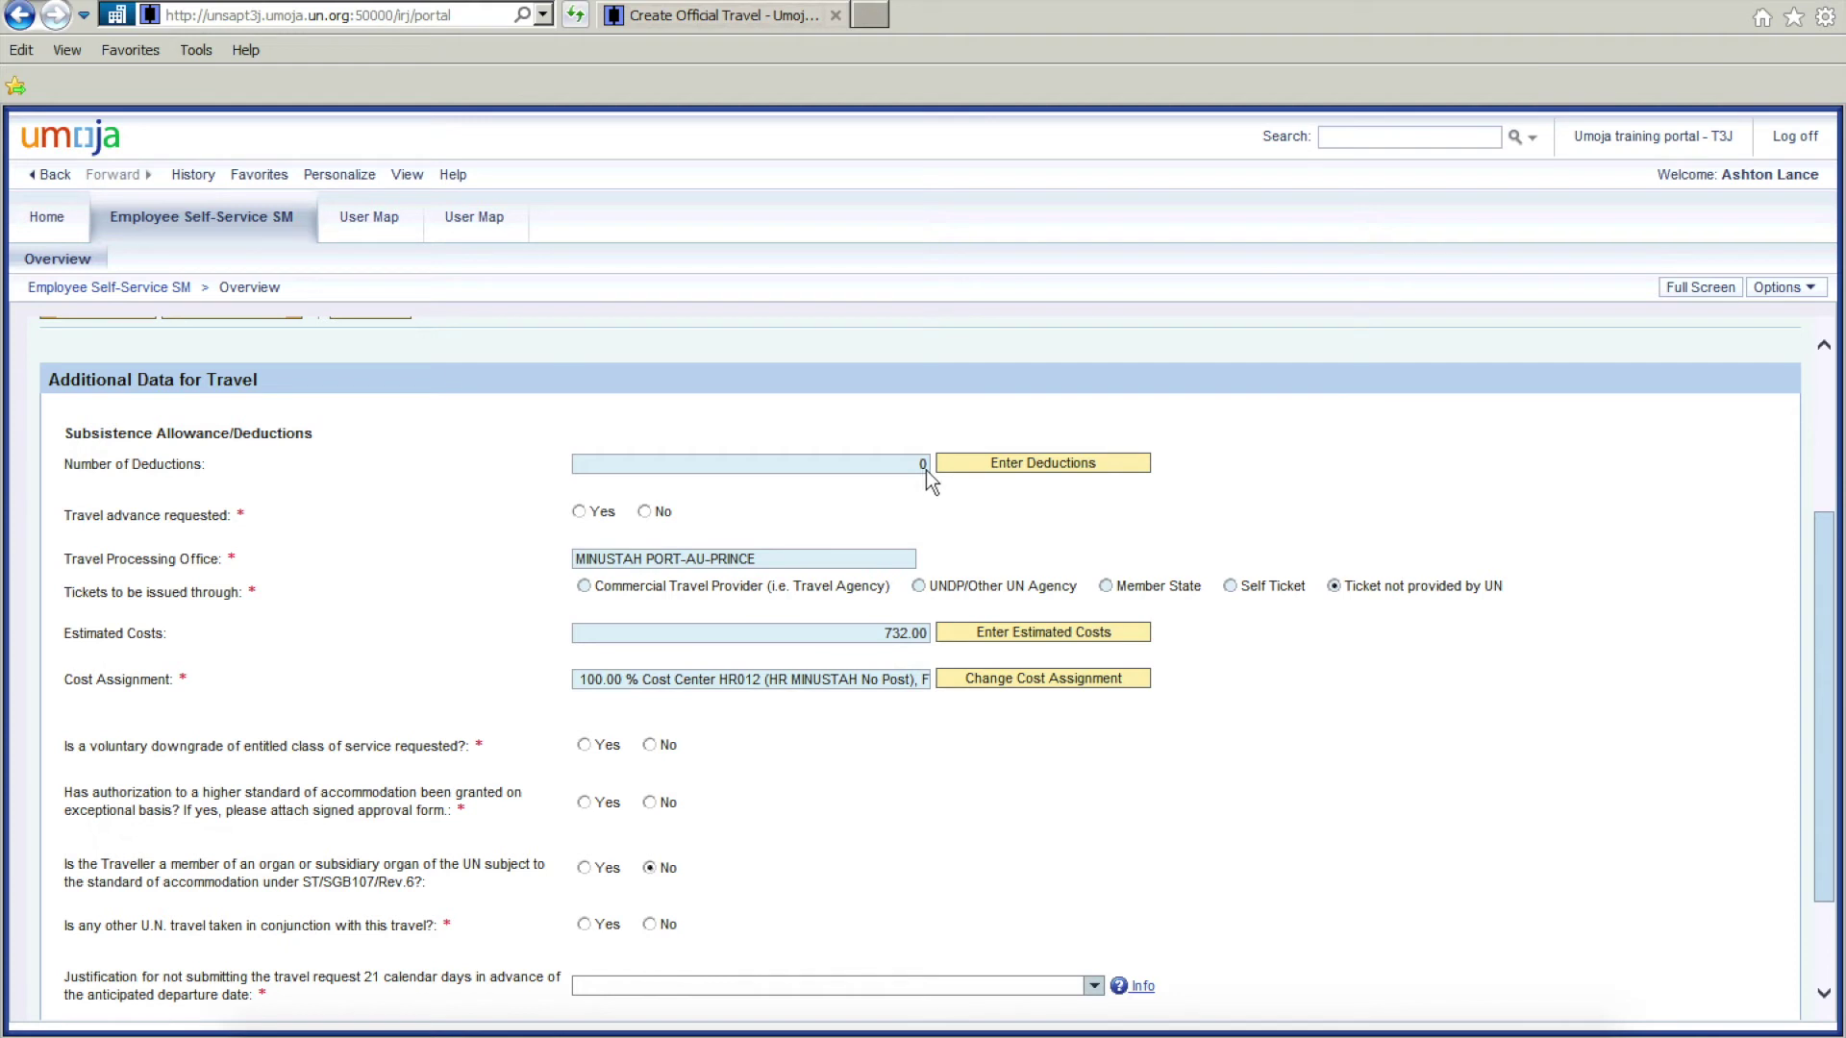
{"action": "left_click", "coordinate": [1045, 468]}
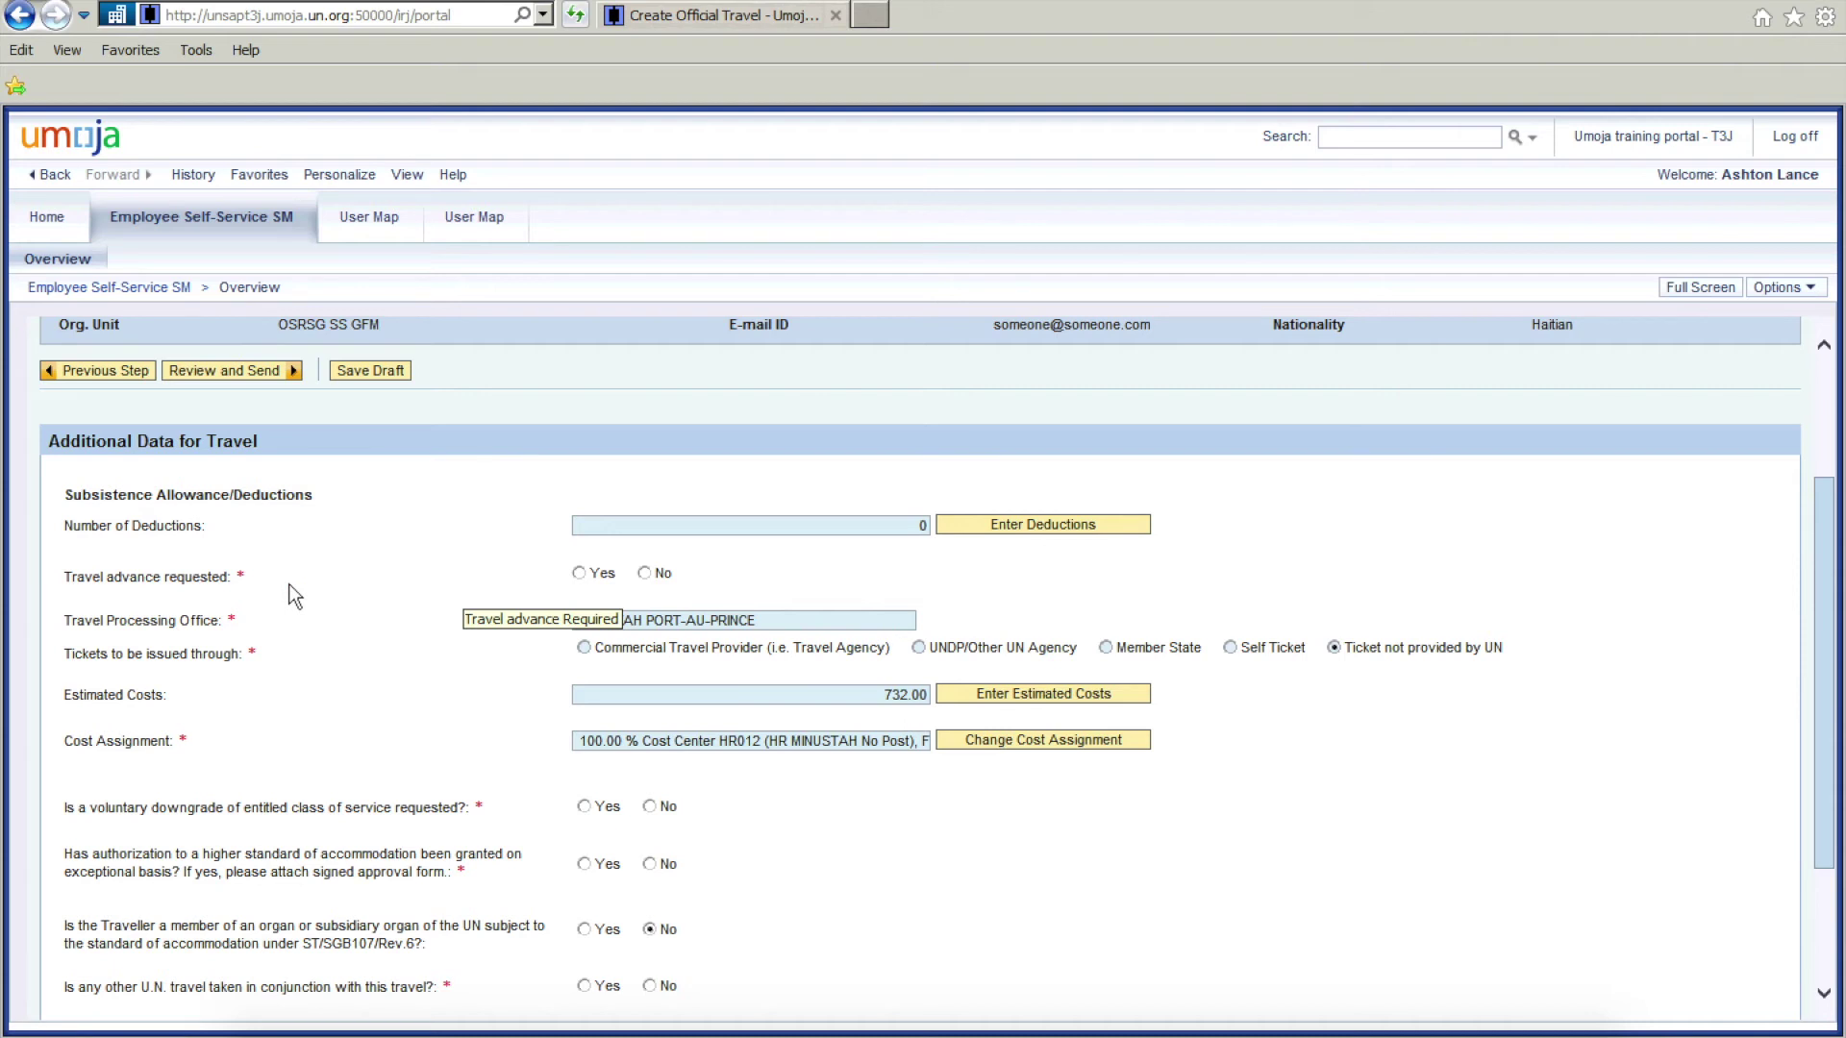
{"action": "left_click", "coordinate": [644, 574]}
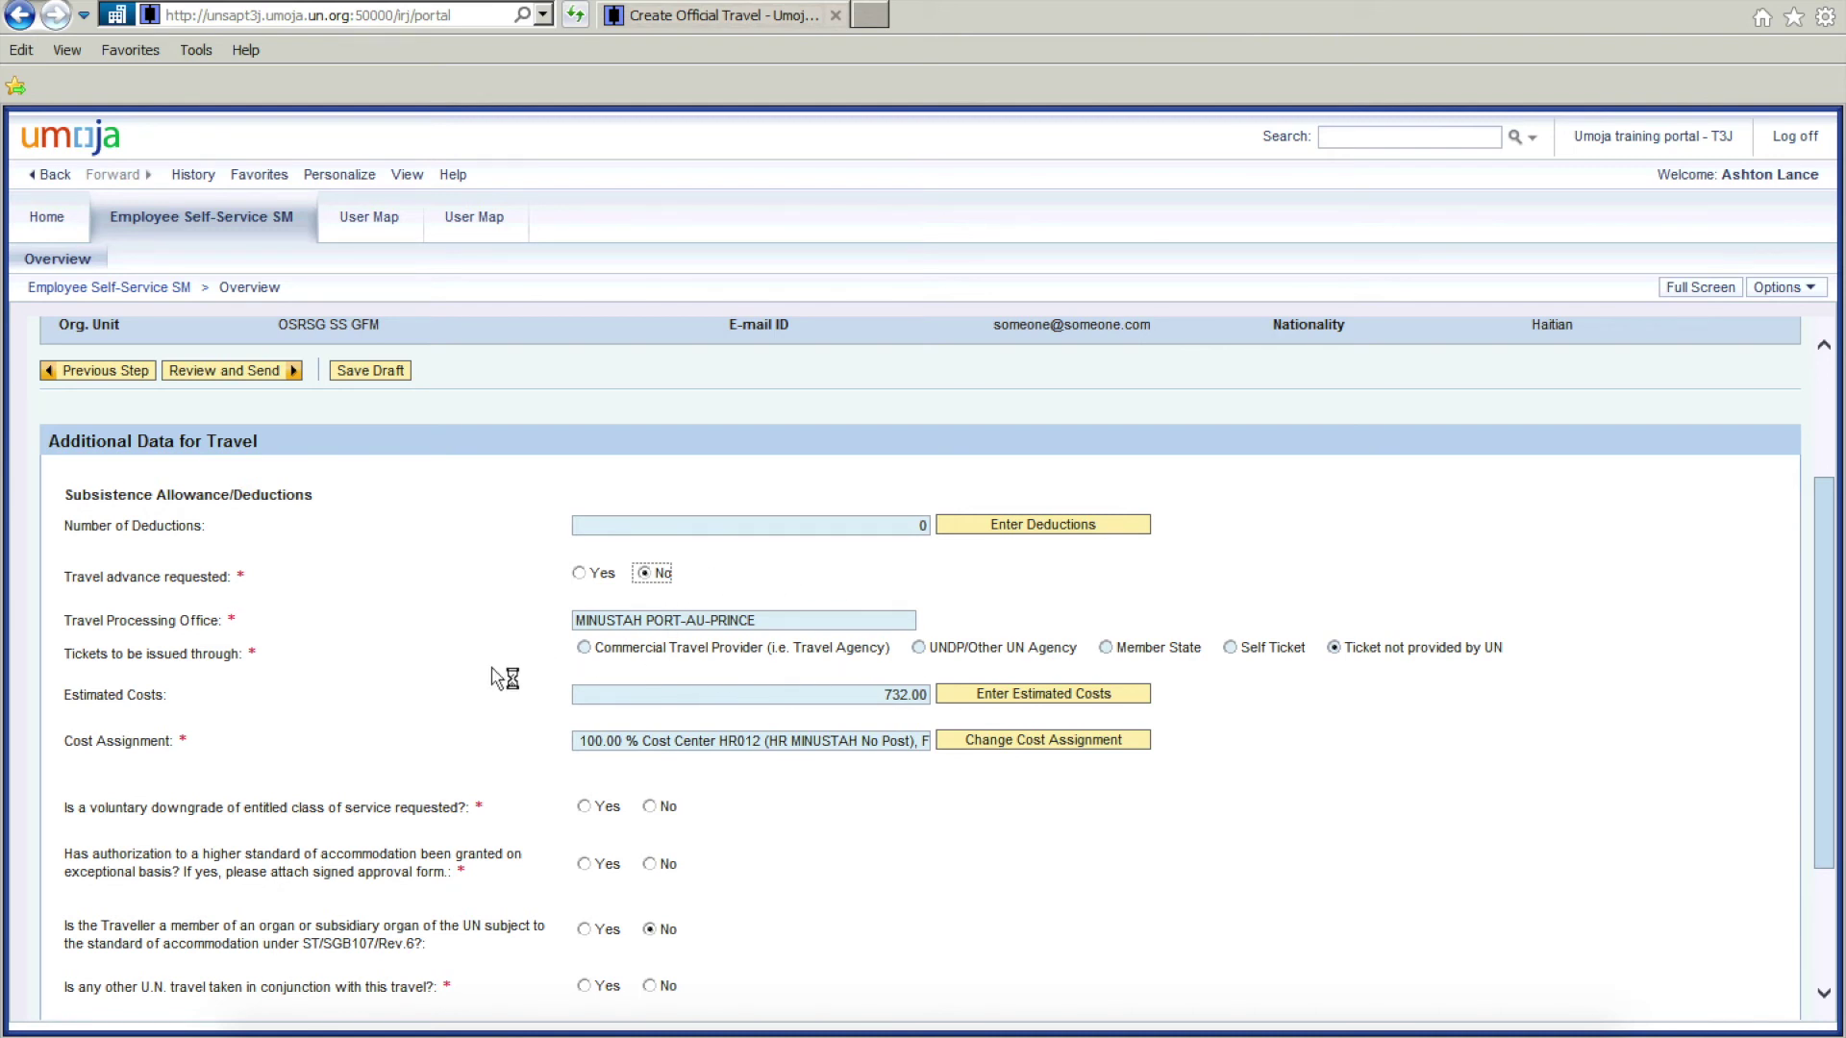
Step: Answer No to the questions on voluntary class downgrade, higher standard of accommodation and other U.N. travel in conjunction
{"action": "scroll", "coordinate": [493, 667], "scroll_direction": "down", "scroll_amount": 3}
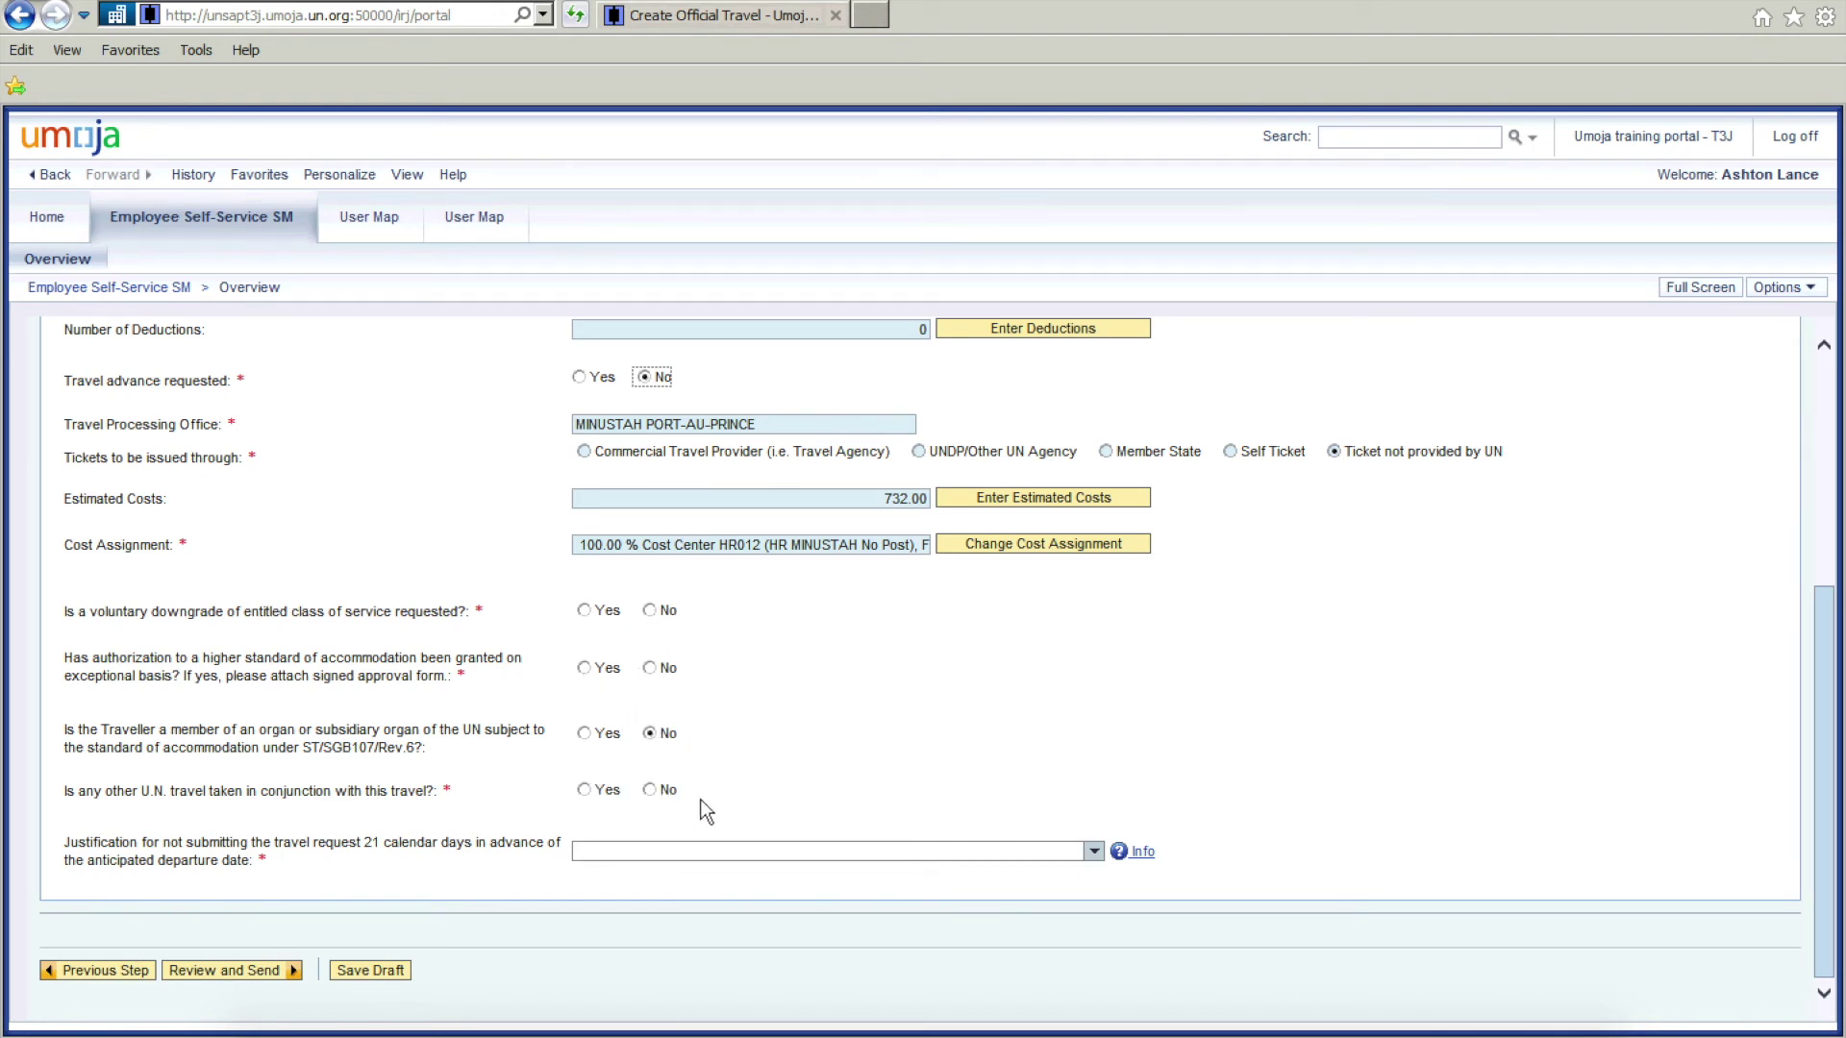
{"action": "left_click", "coordinate": [651, 610]}
{"action": "left_click", "coordinate": [651, 669]}
{"action": "left_click", "coordinate": [585, 790]}
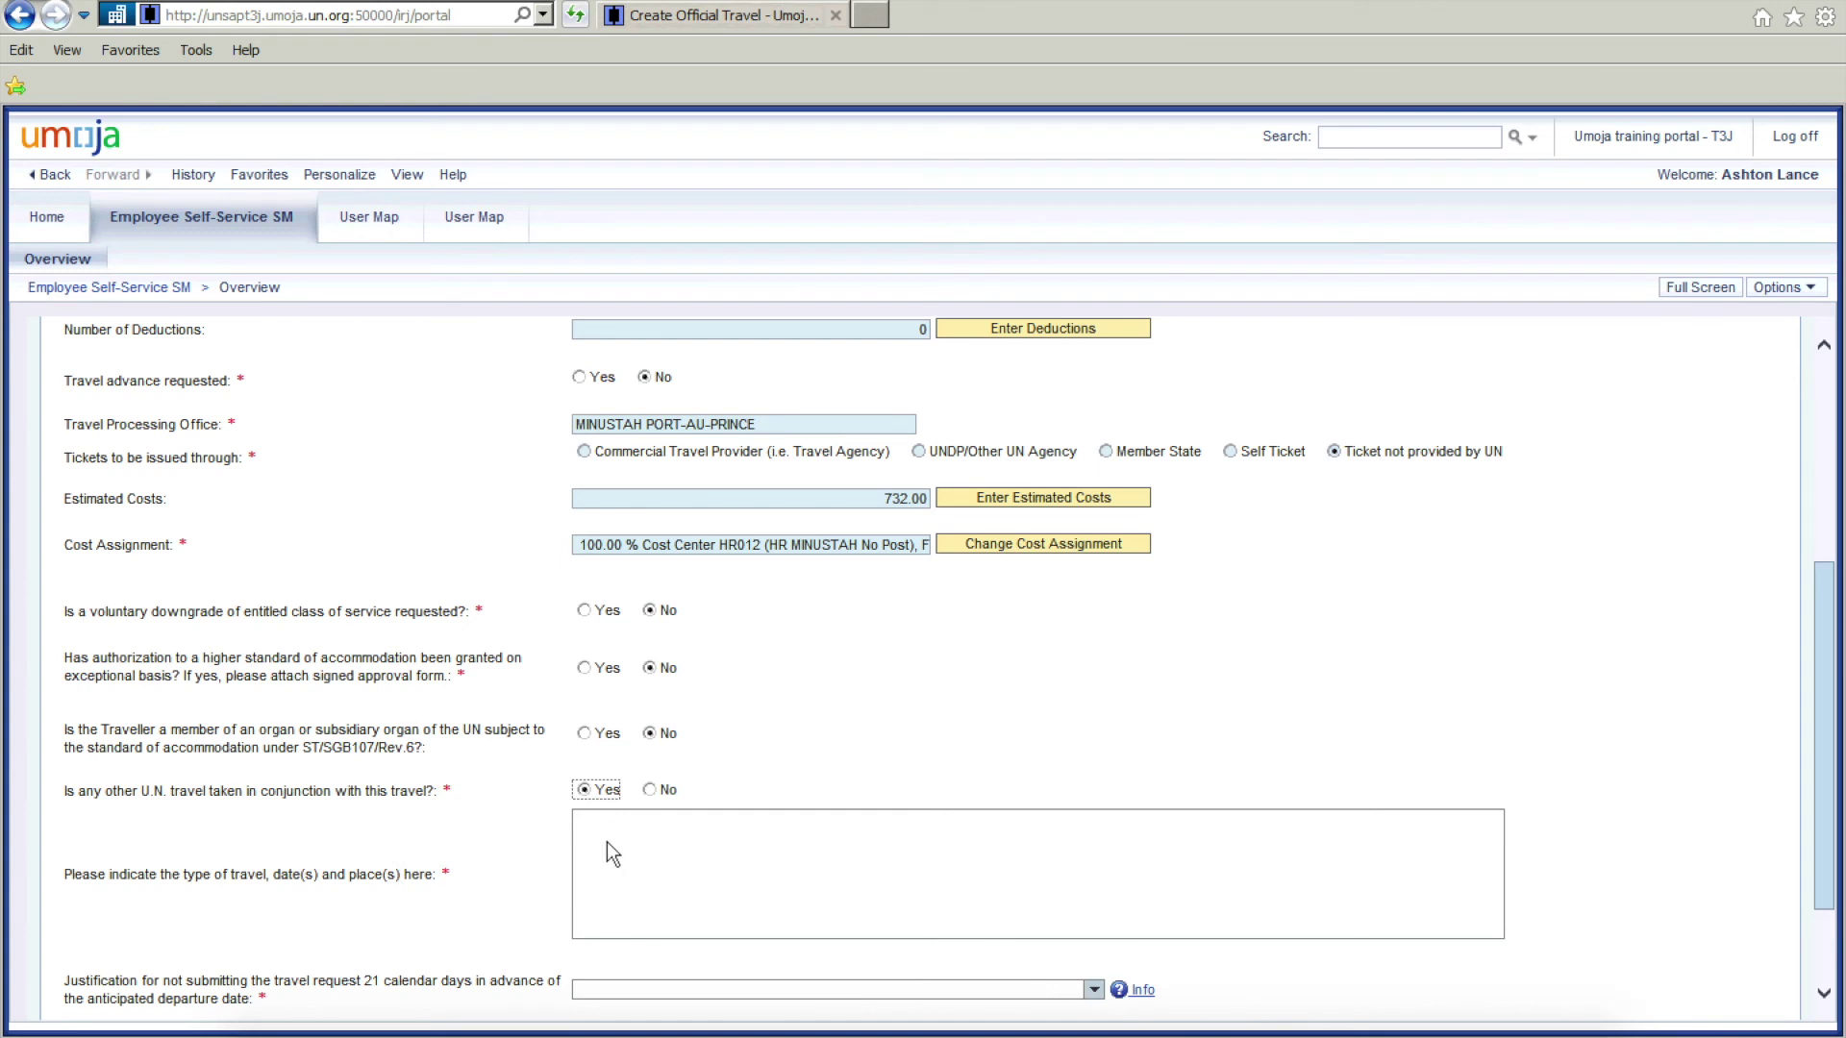
{"action": "left_click", "coordinate": [650, 790]}
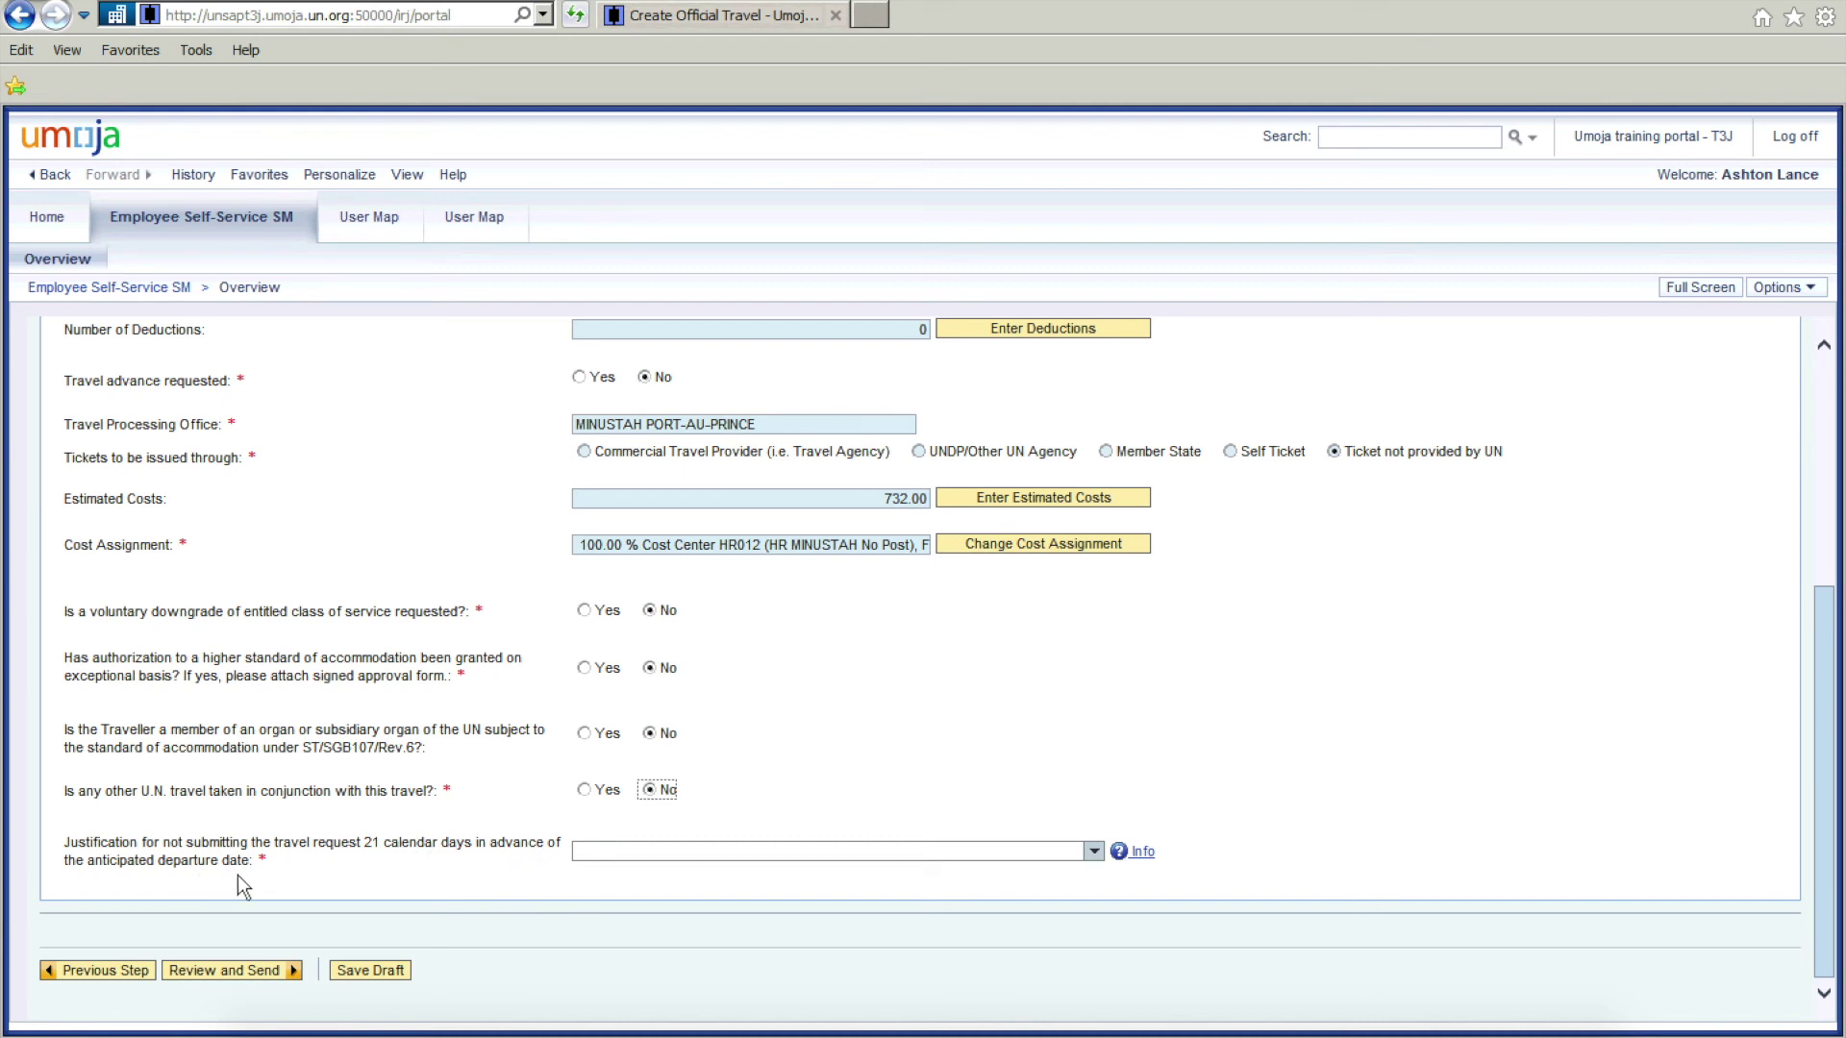
Step: Choose "Late event planning" as the justification for late submission and proceed to the Review and Send stage
{"action": "left_click", "coordinate": [1093, 852]}
{"action": "left_click", "coordinate": [1093, 852]}
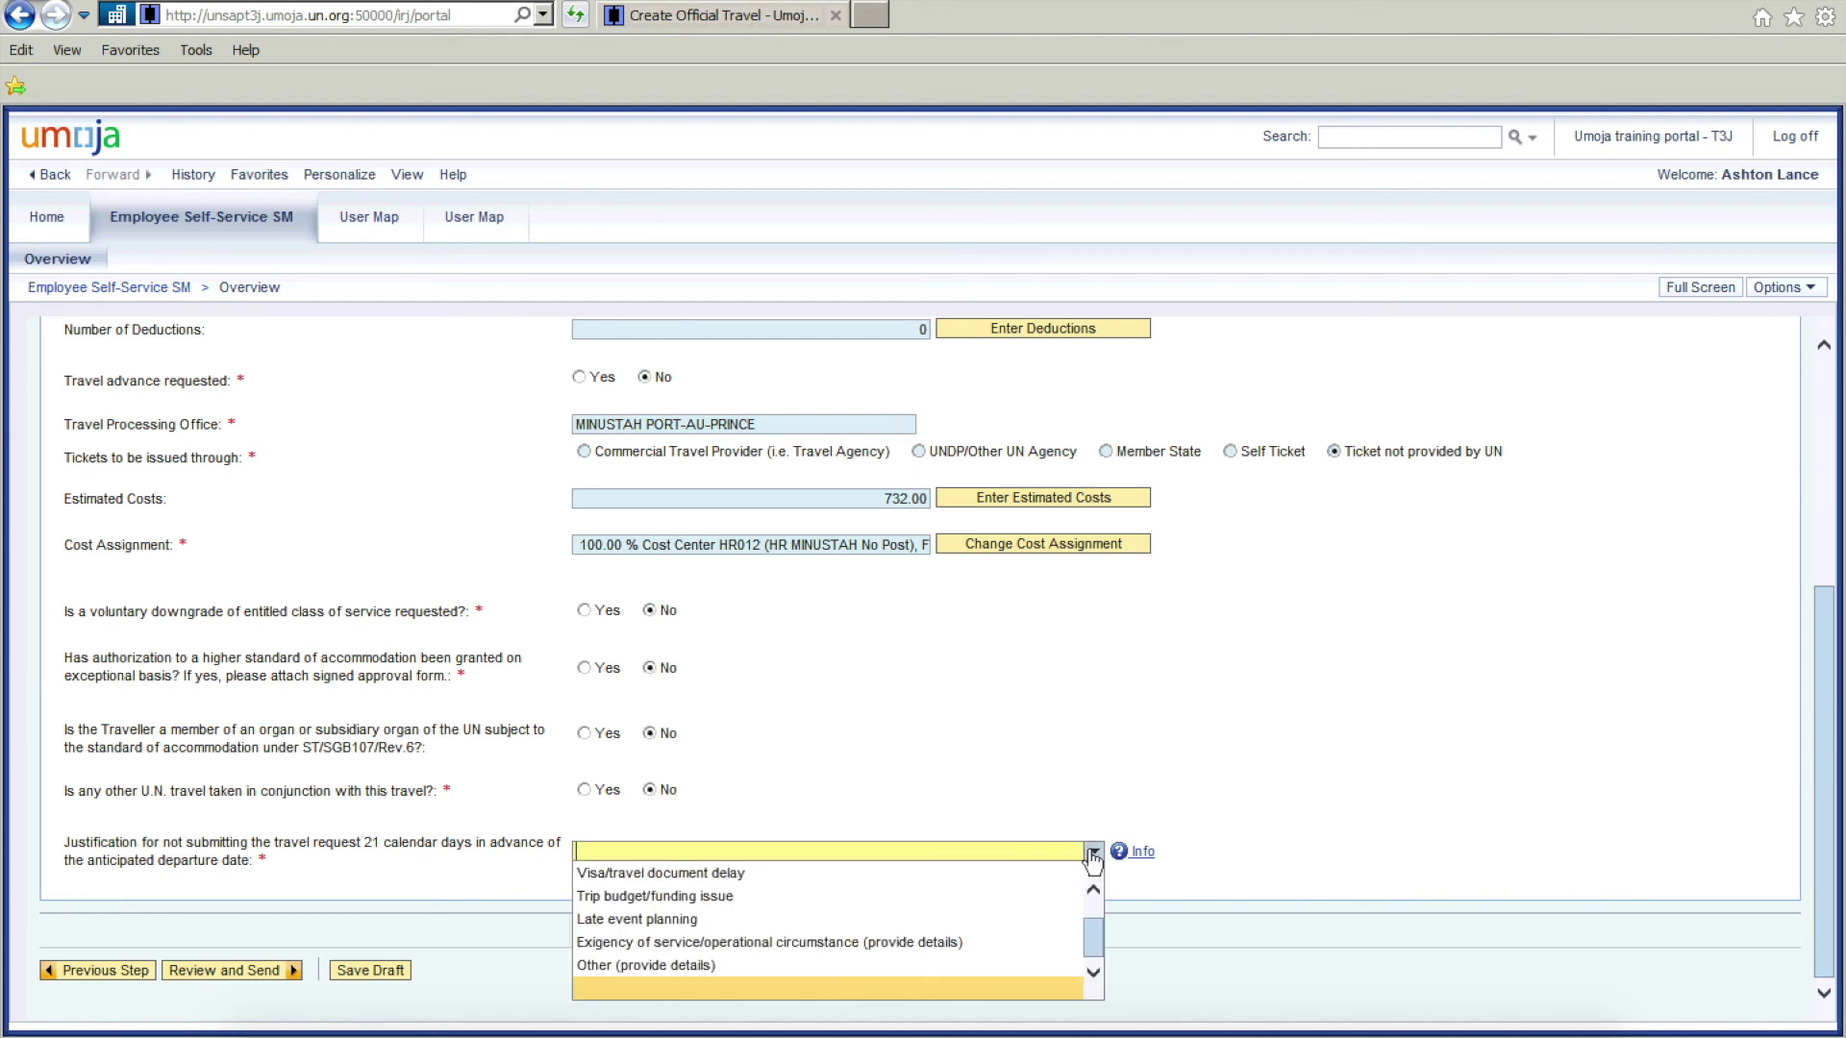
{"action": "left_click", "coordinate": [652, 917]}
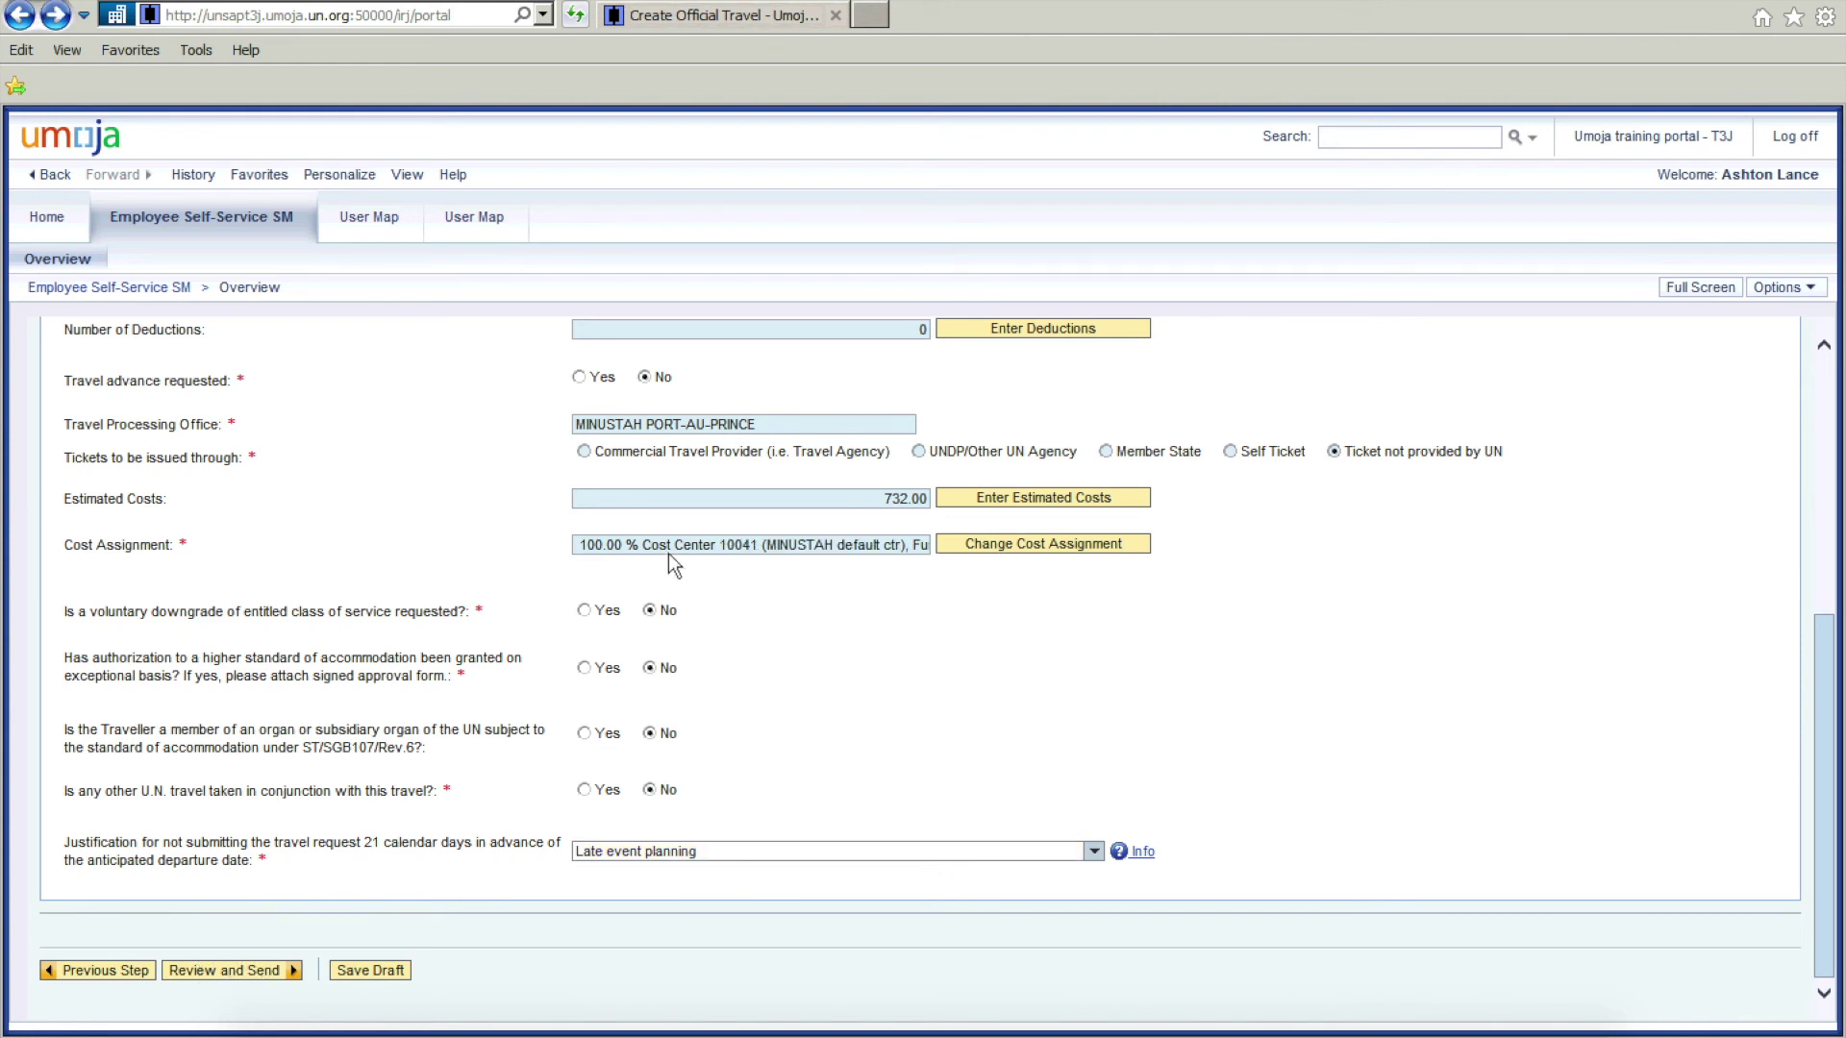
{"action": "left_click", "coordinate": [242, 971]}
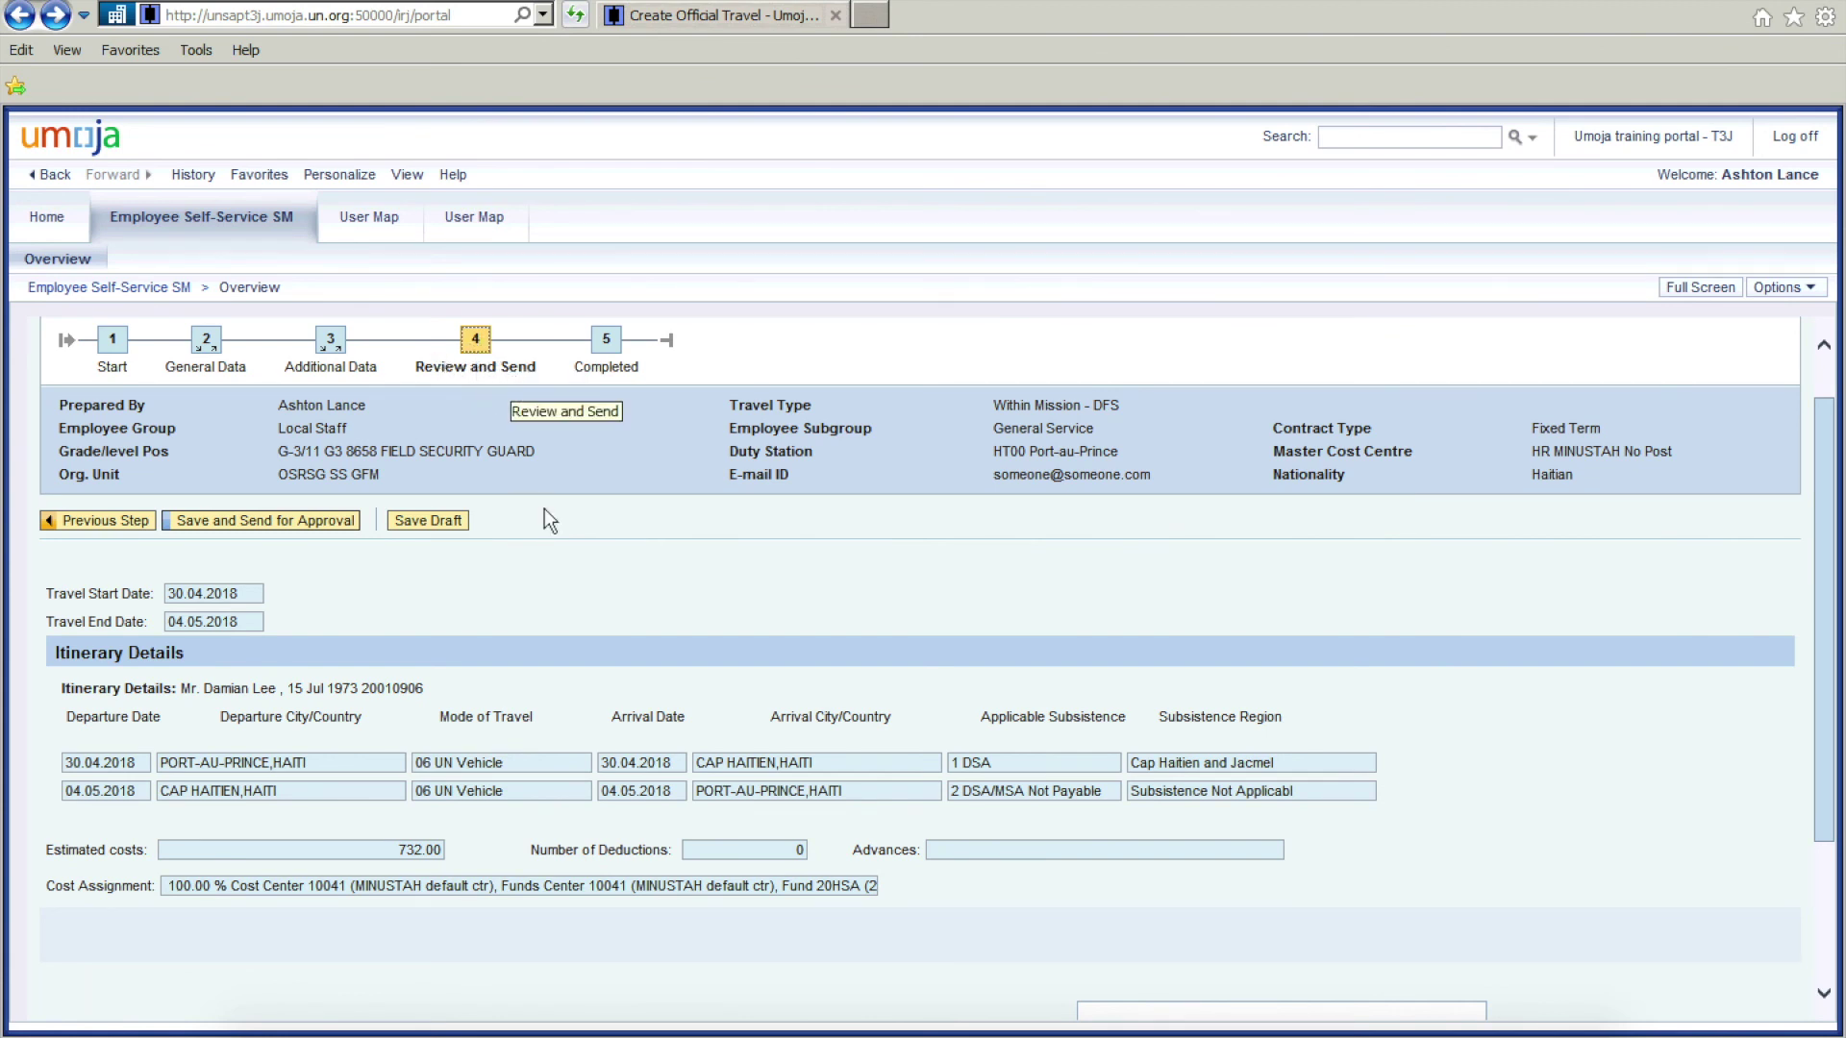
Step: Review the itinerary details, estimated costs and cost assignment, and save and send the travel request for approval
{"action": "scroll", "coordinate": [549, 519], "scroll_direction": "down", "scroll_amount": 3}
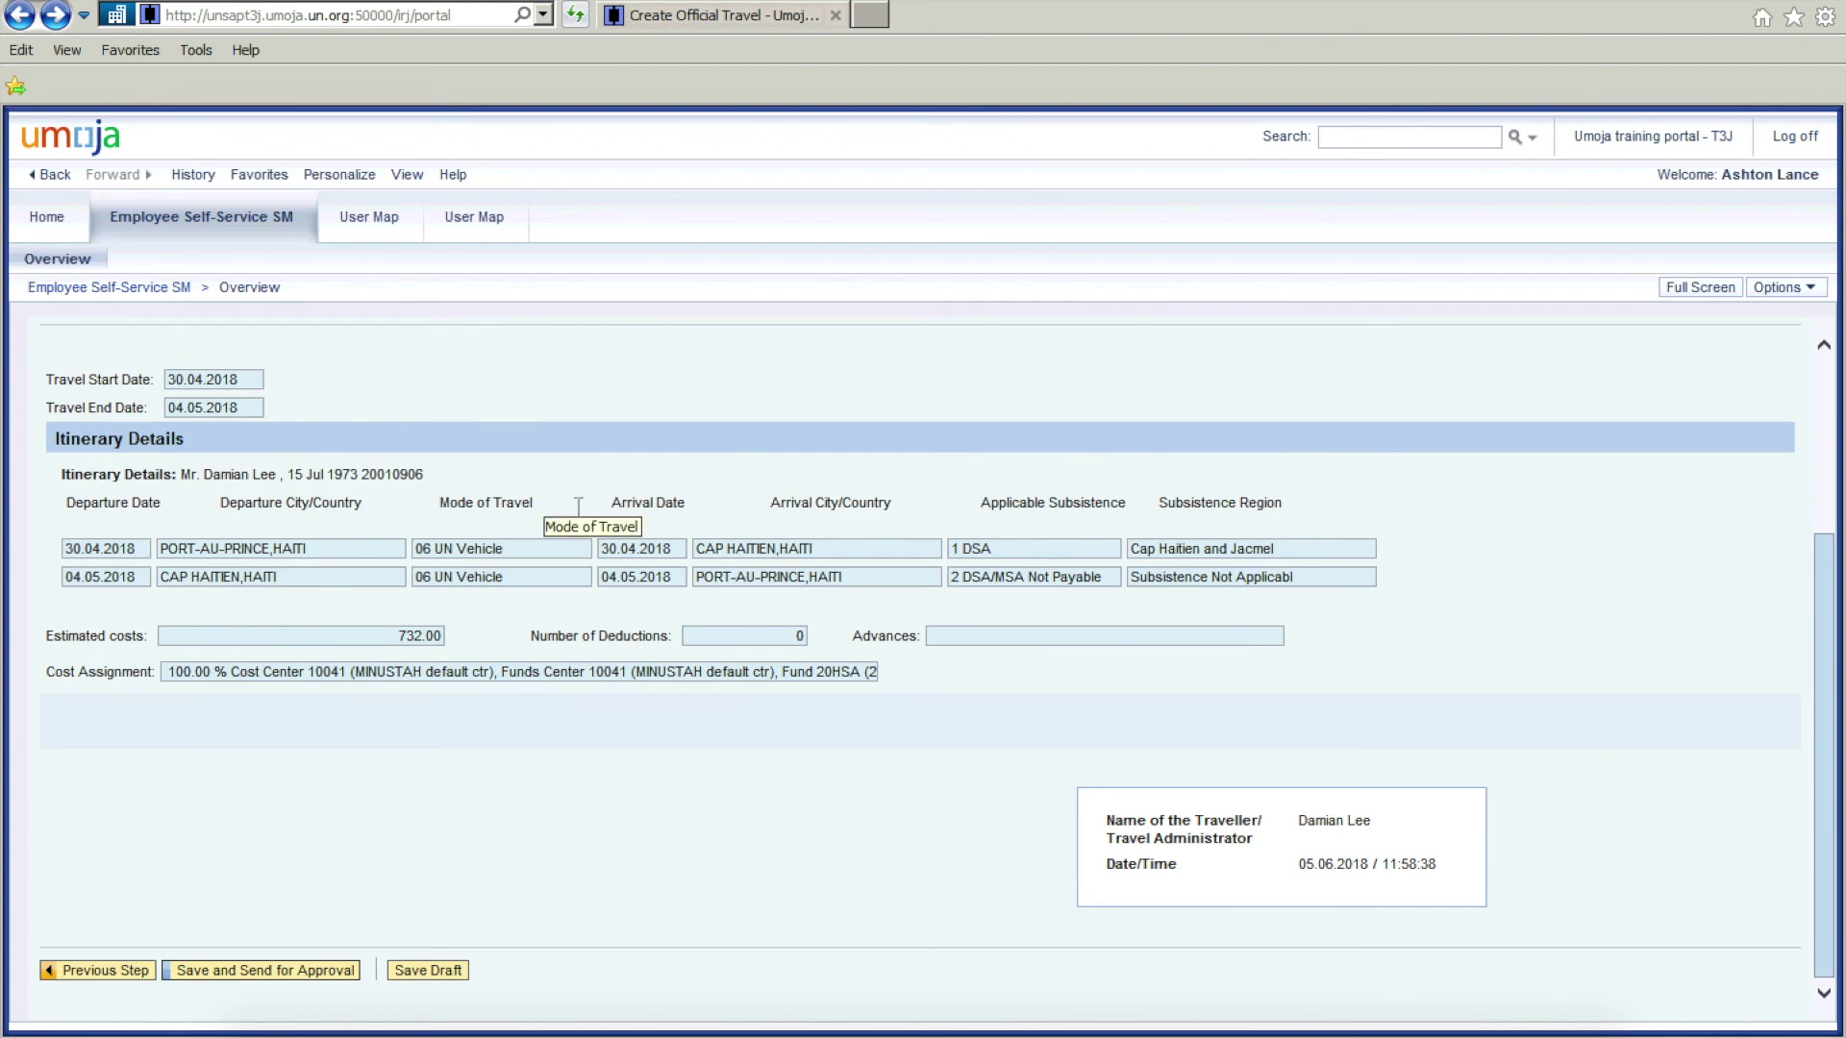
{"action": "scroll", "coordinate": [671, 476], "scroll_direction": "up", "scroll_amount": 1}
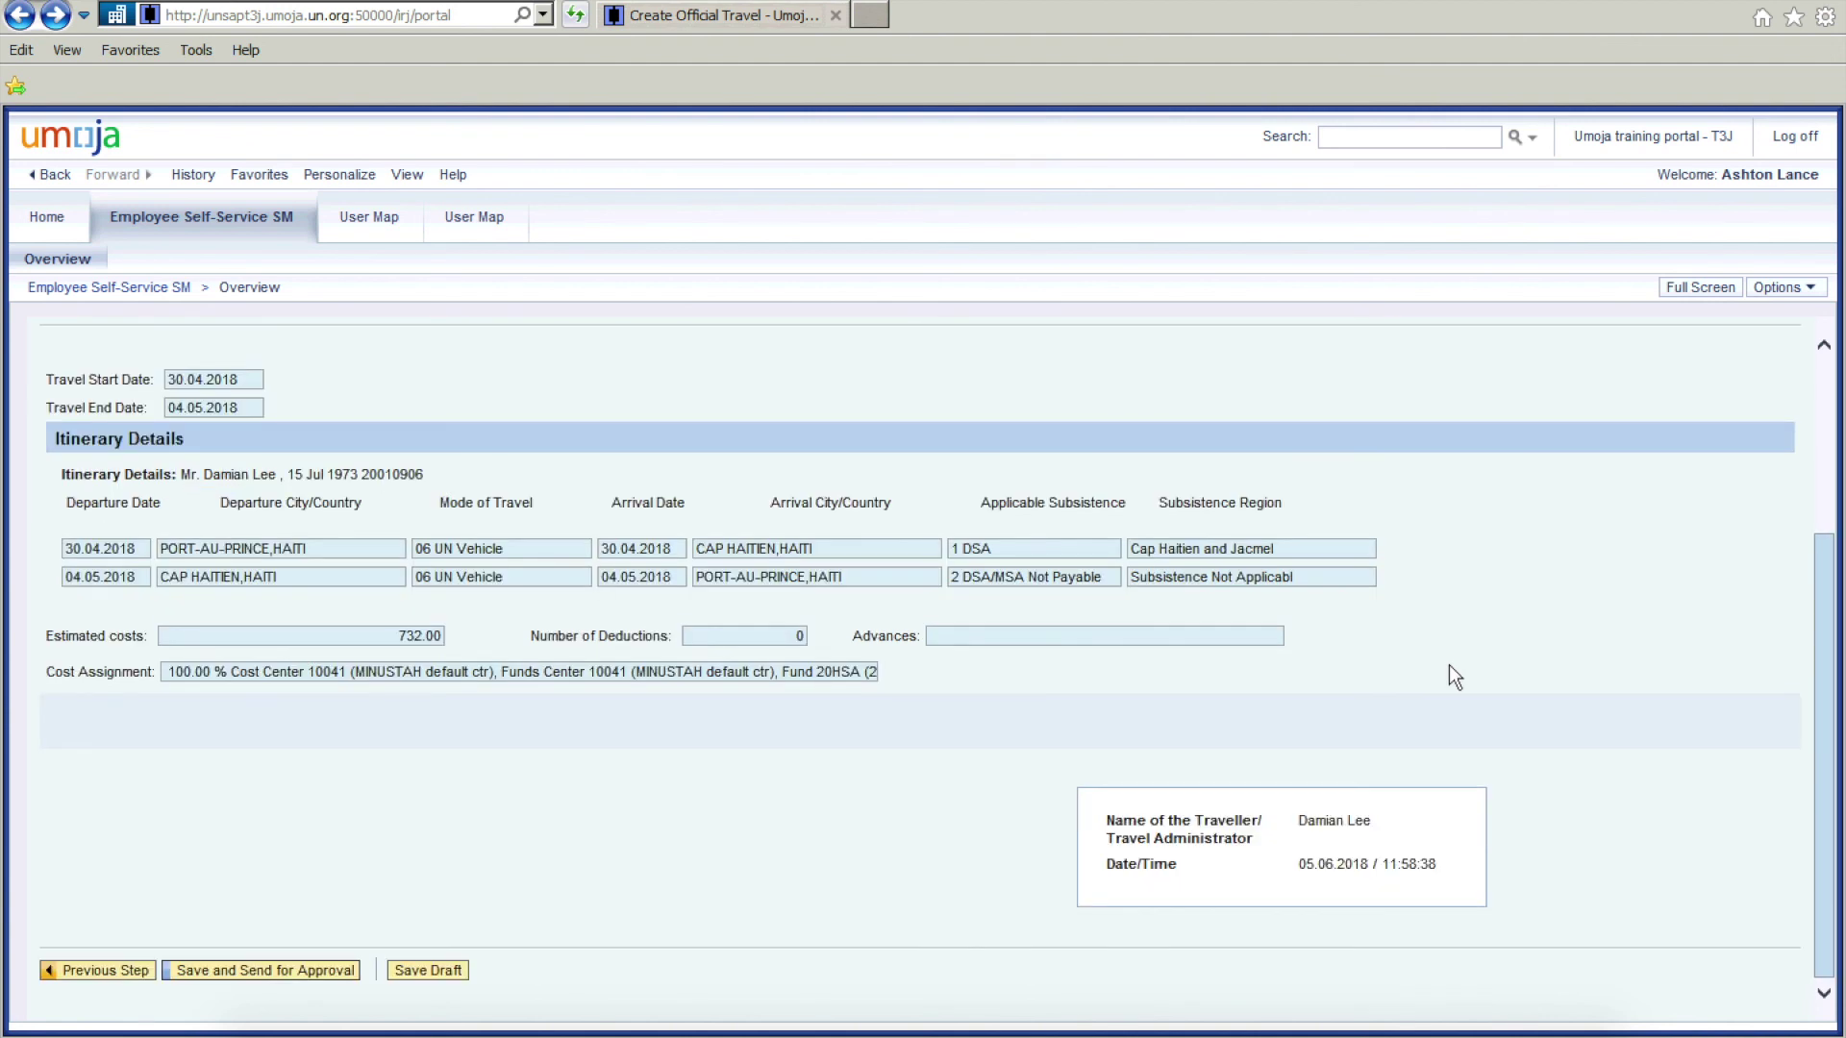
{"action": "left_click", "coordinate": [279, 971]}
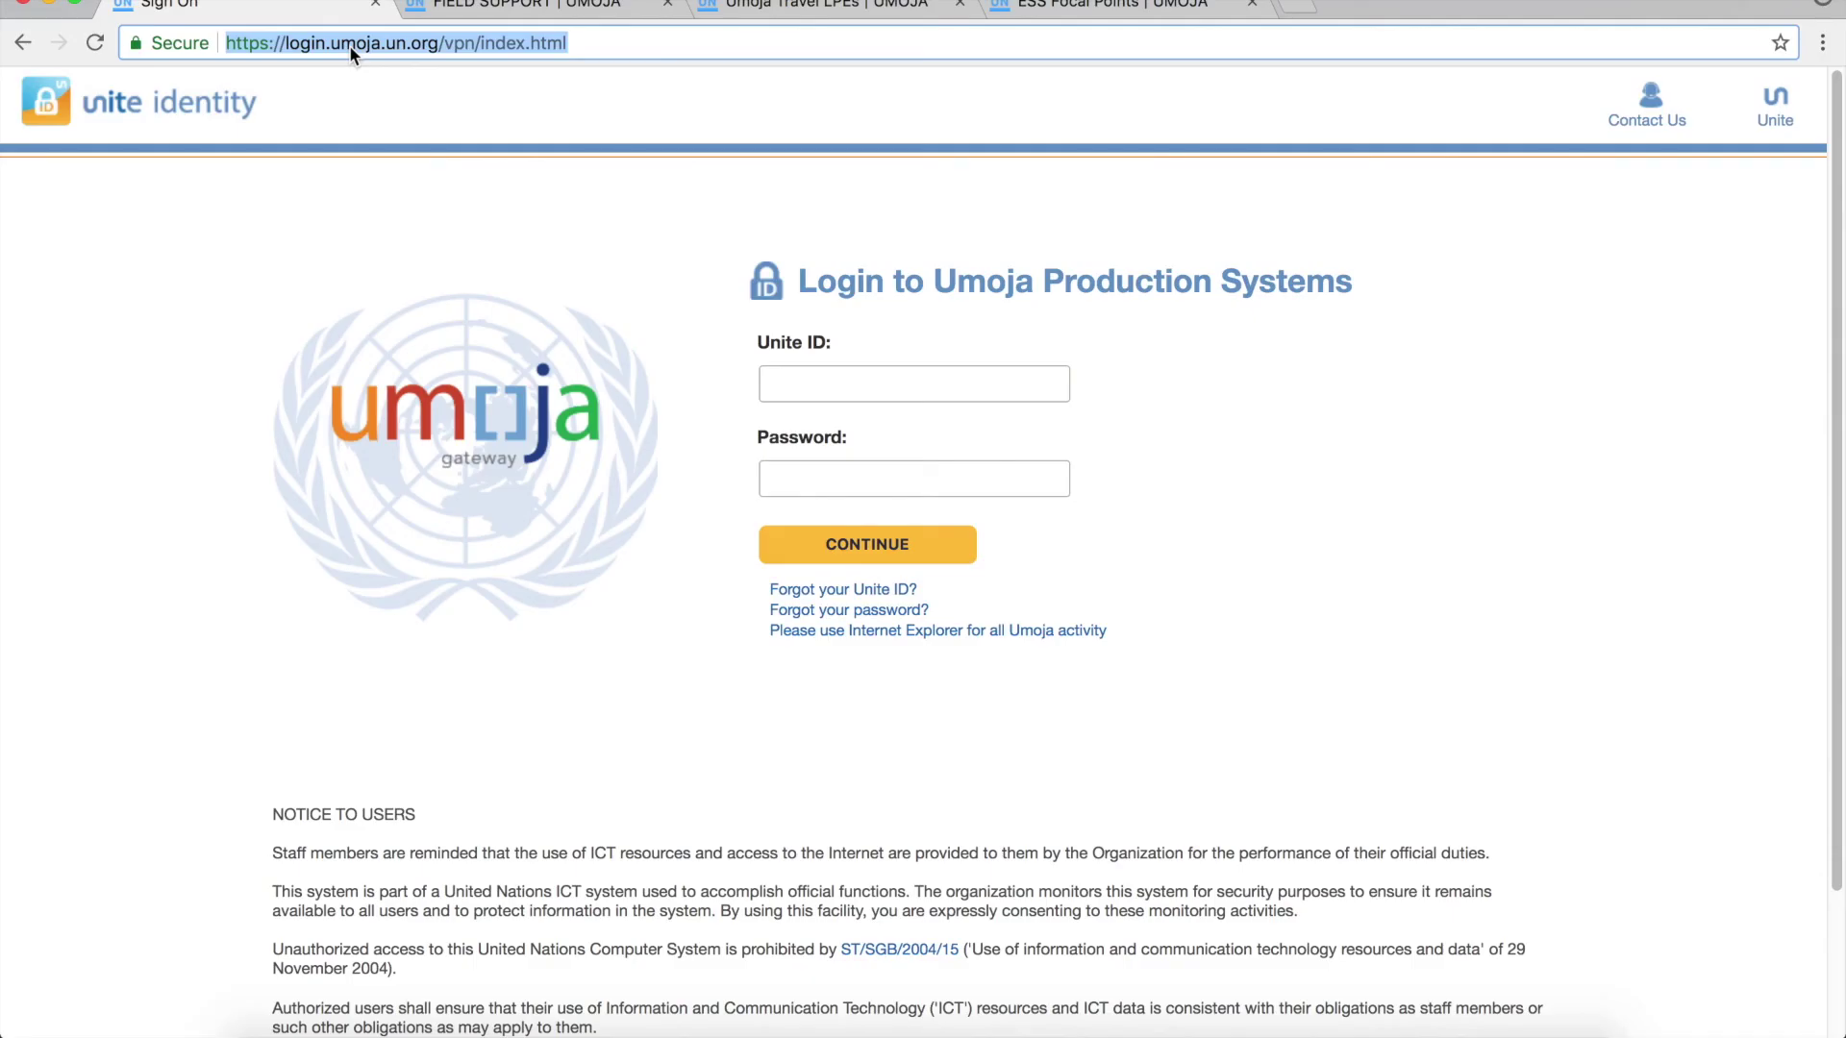
Step: Open the Field Support page at umoja.un.org/dfs in the browser and view its travel deployment resources and focal point lists
{"action": "type", "text": "umoja.un.org"}
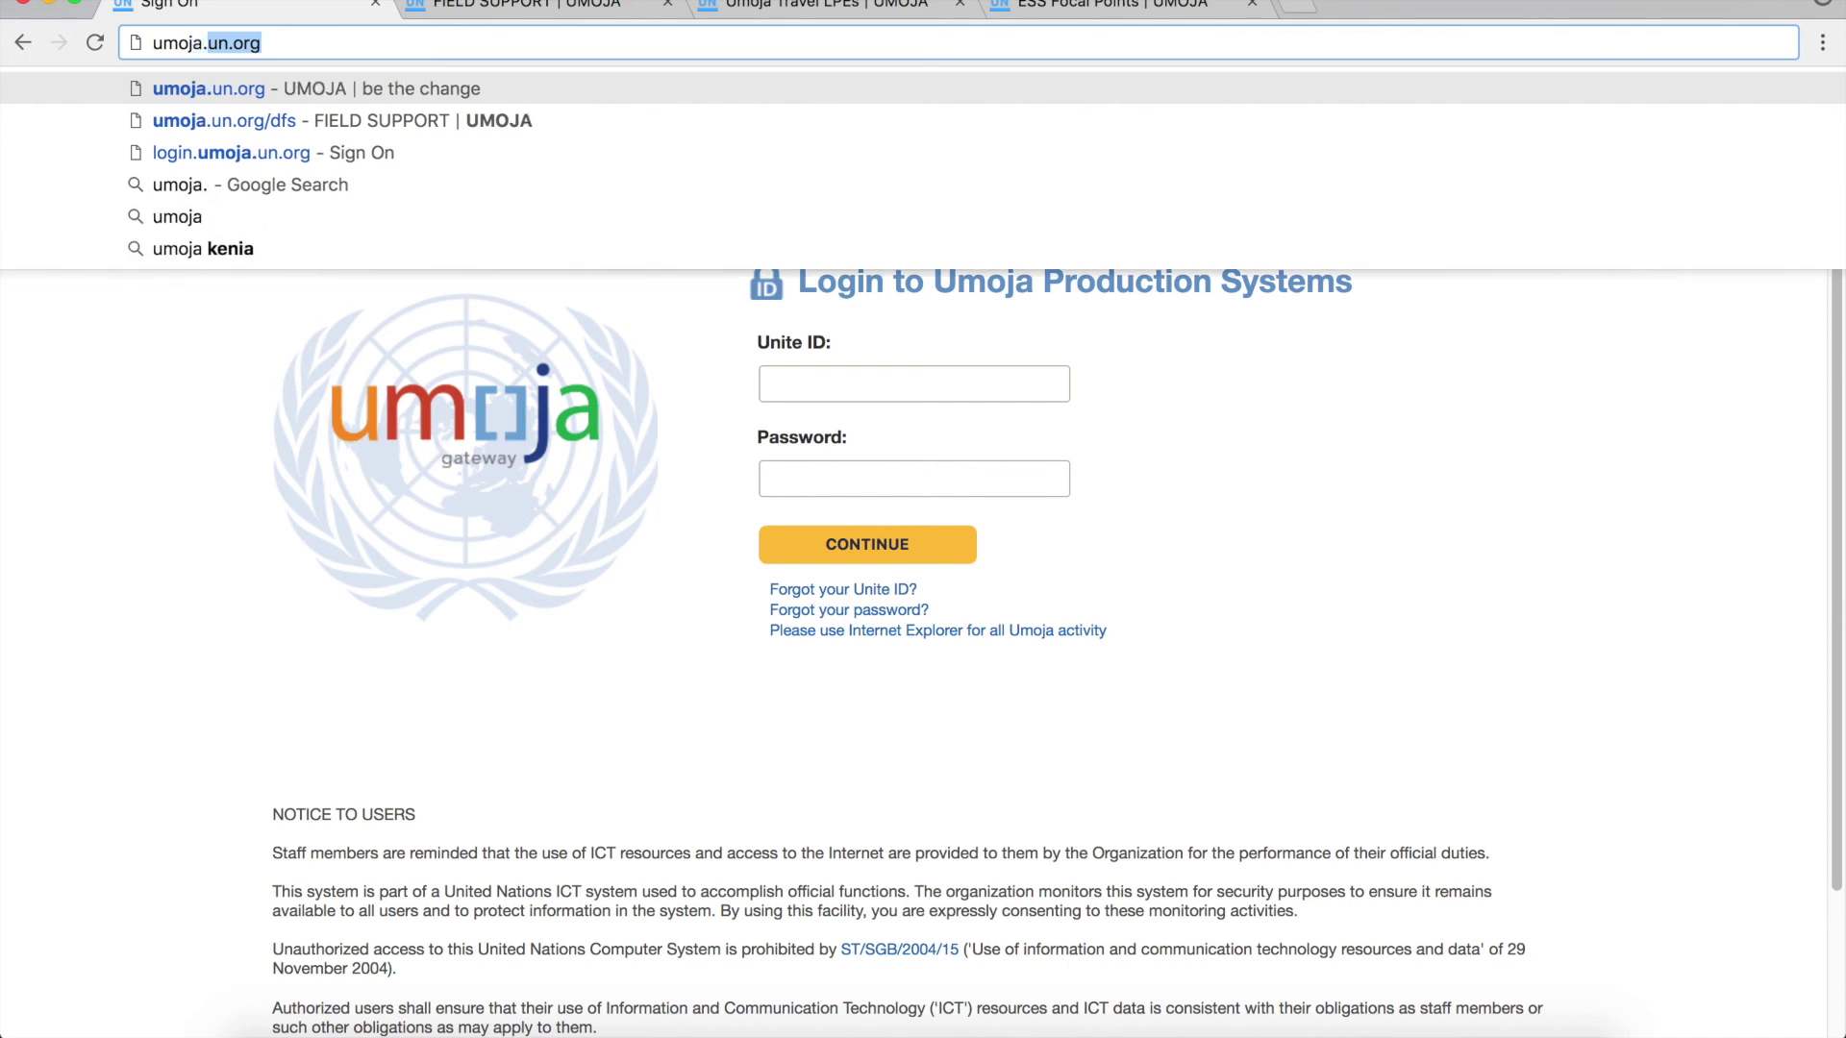
{"action": "type", "text": "/dfs"}
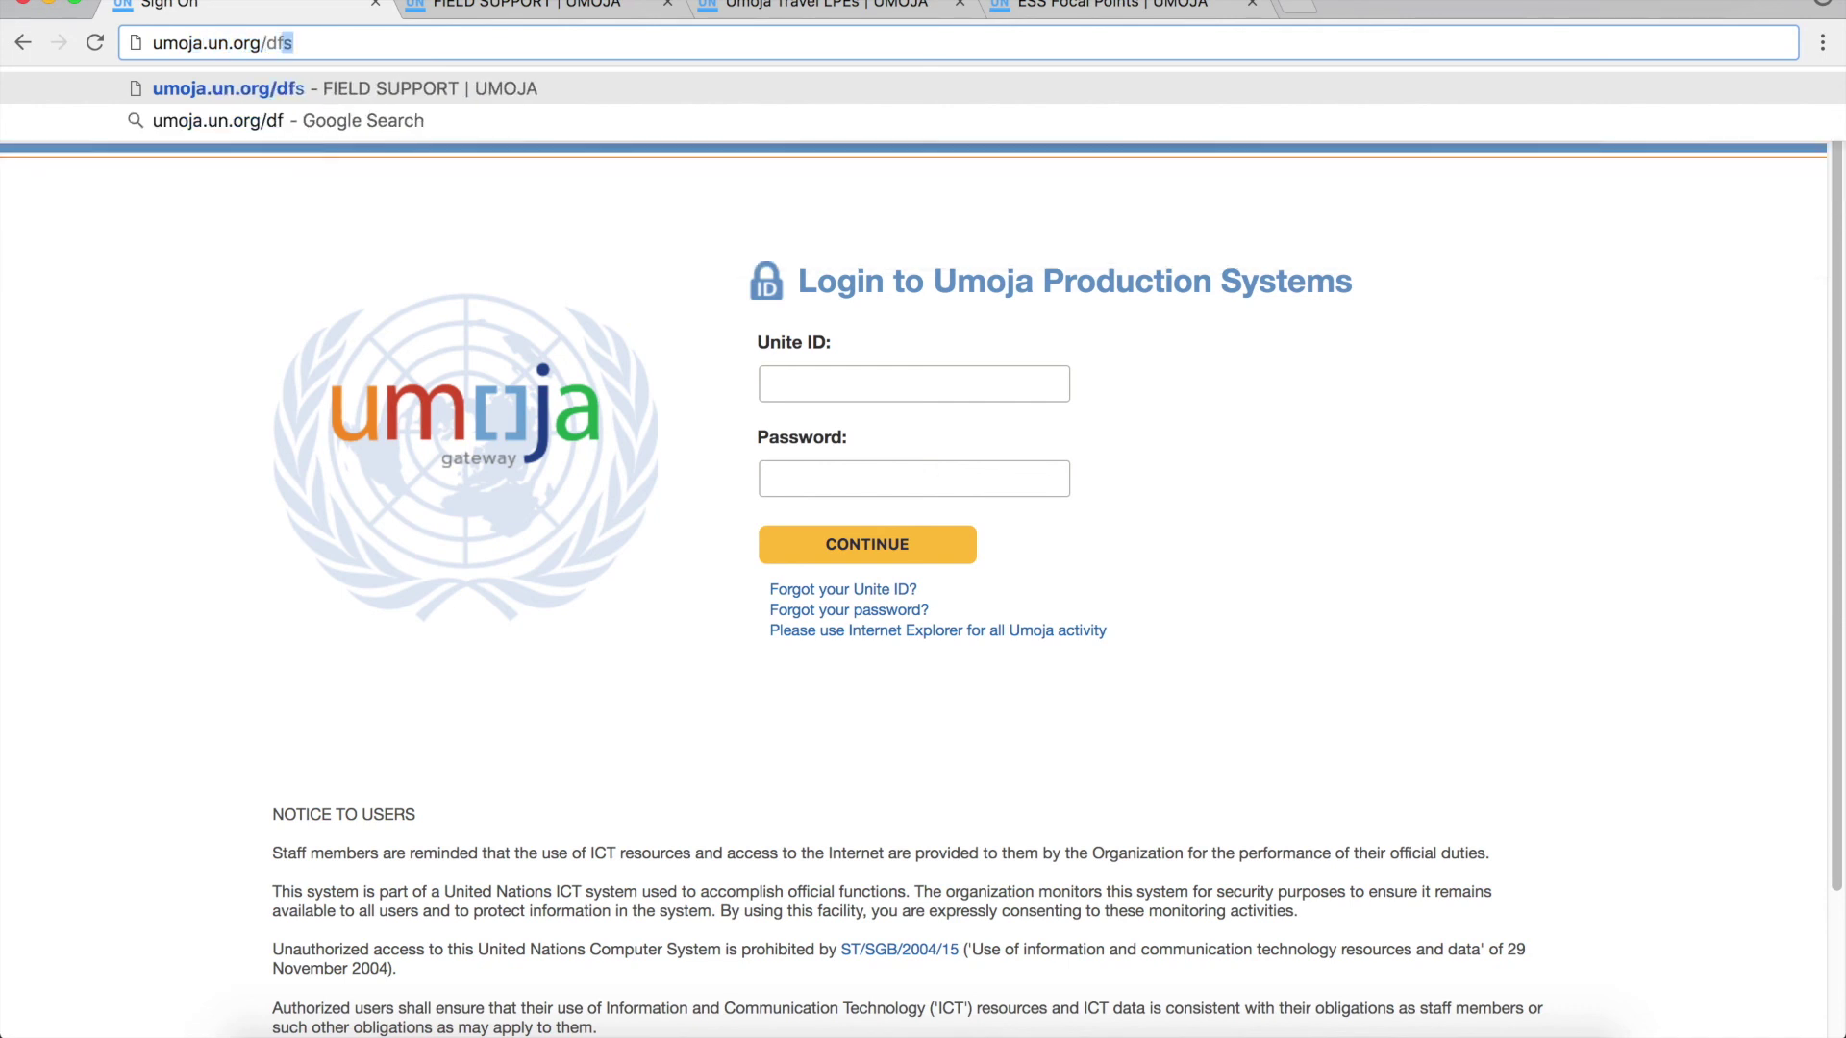
{"action": "key", "text": "Return"}
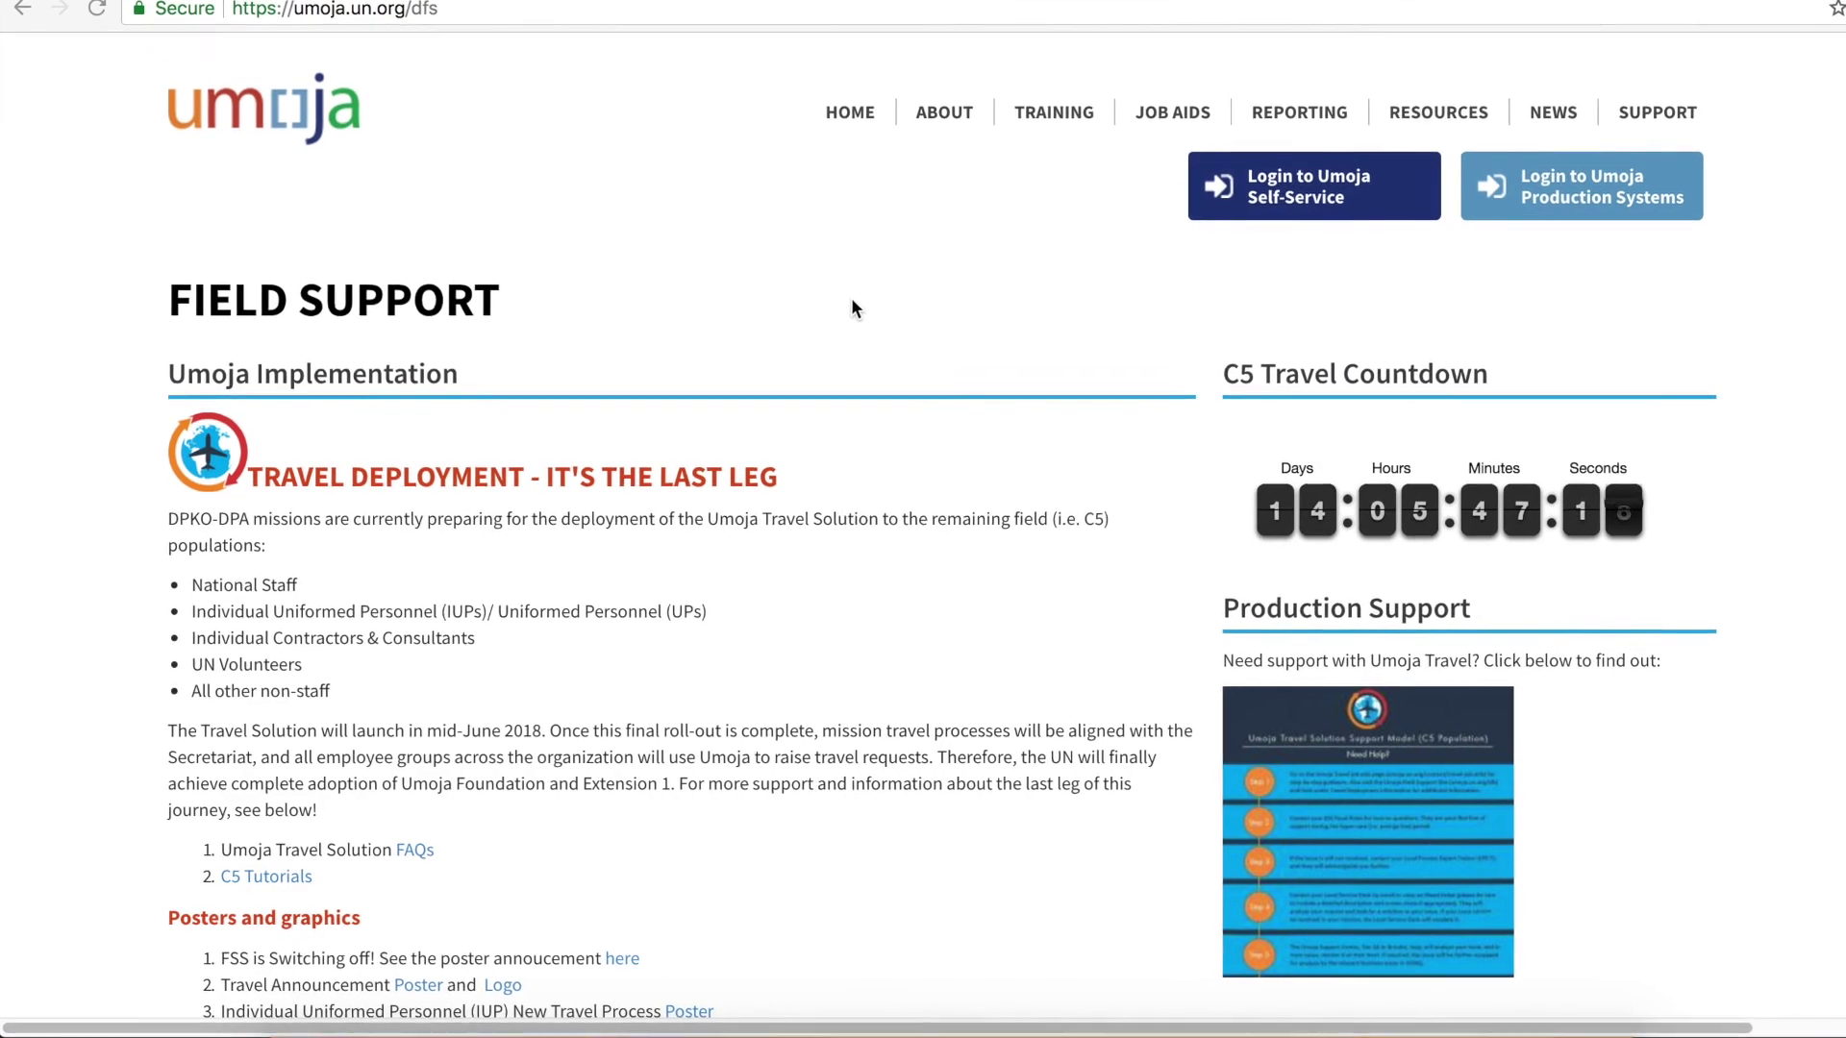
{"action": "scroll", "coordinate": [872, 304], "scroll_direction": "down", "scroll_amount": 5}
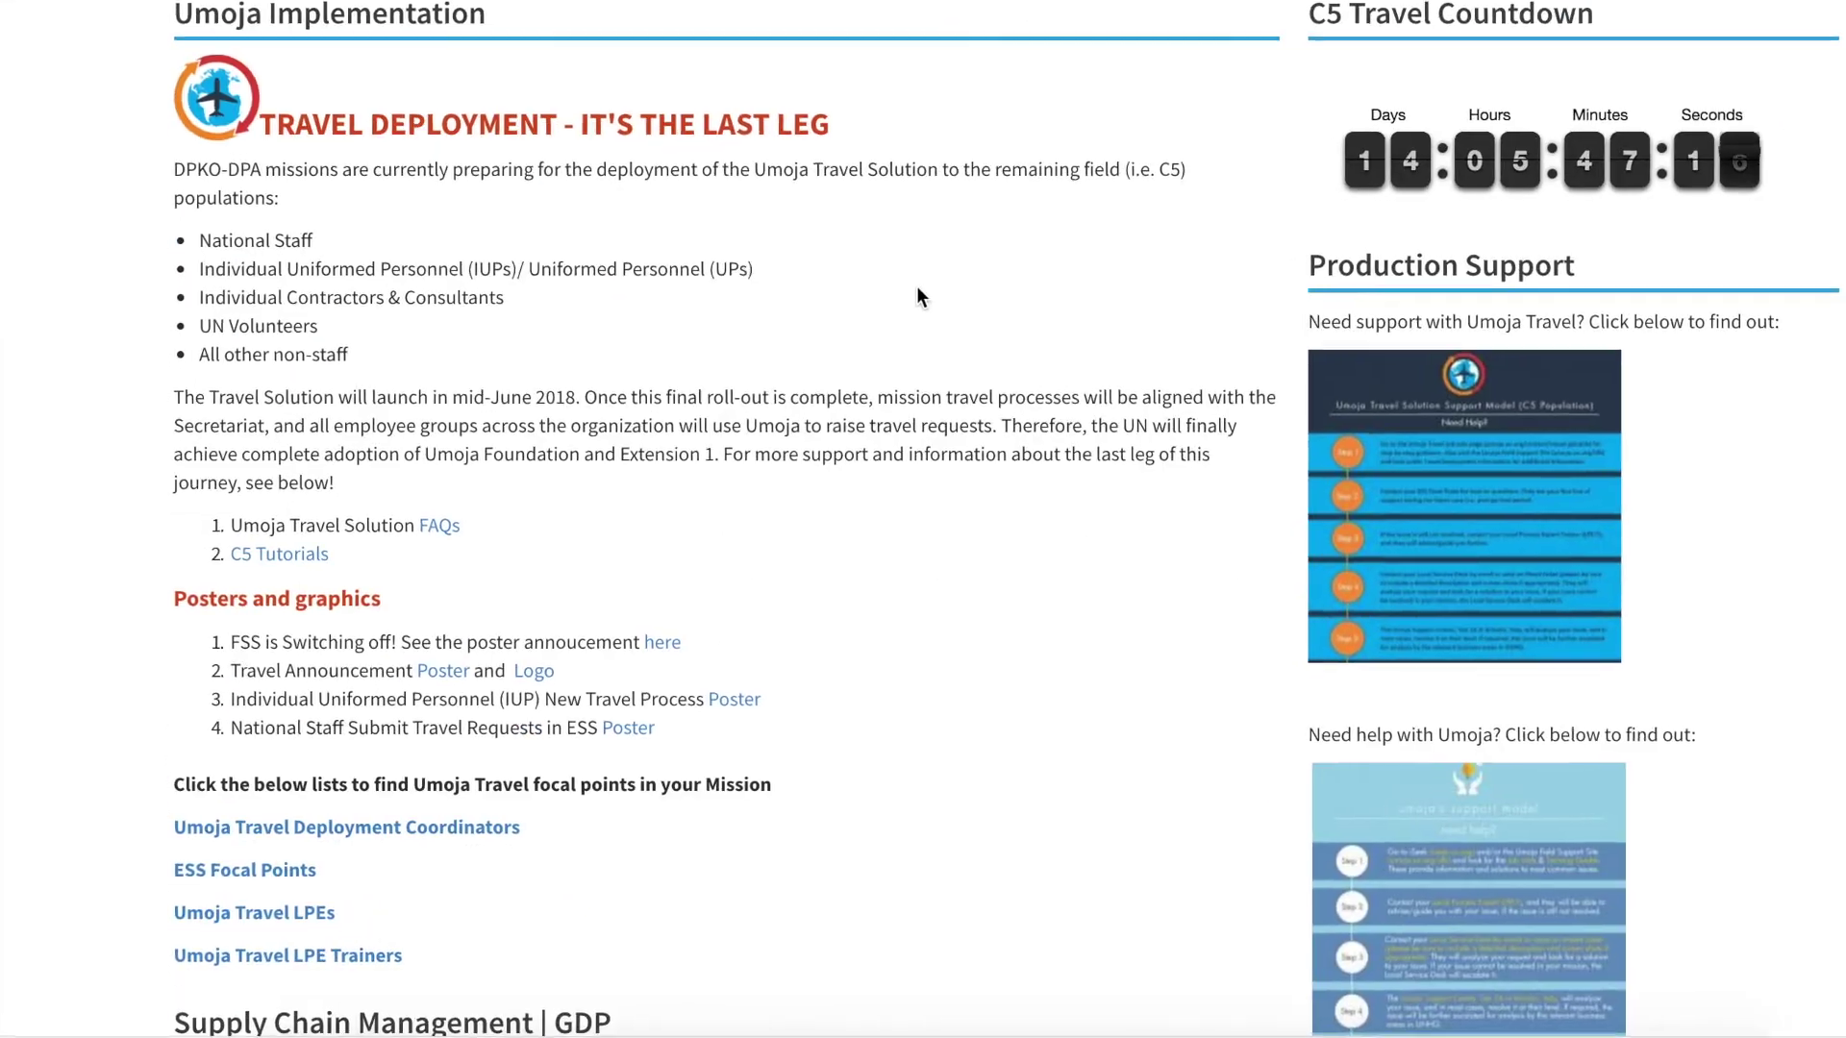